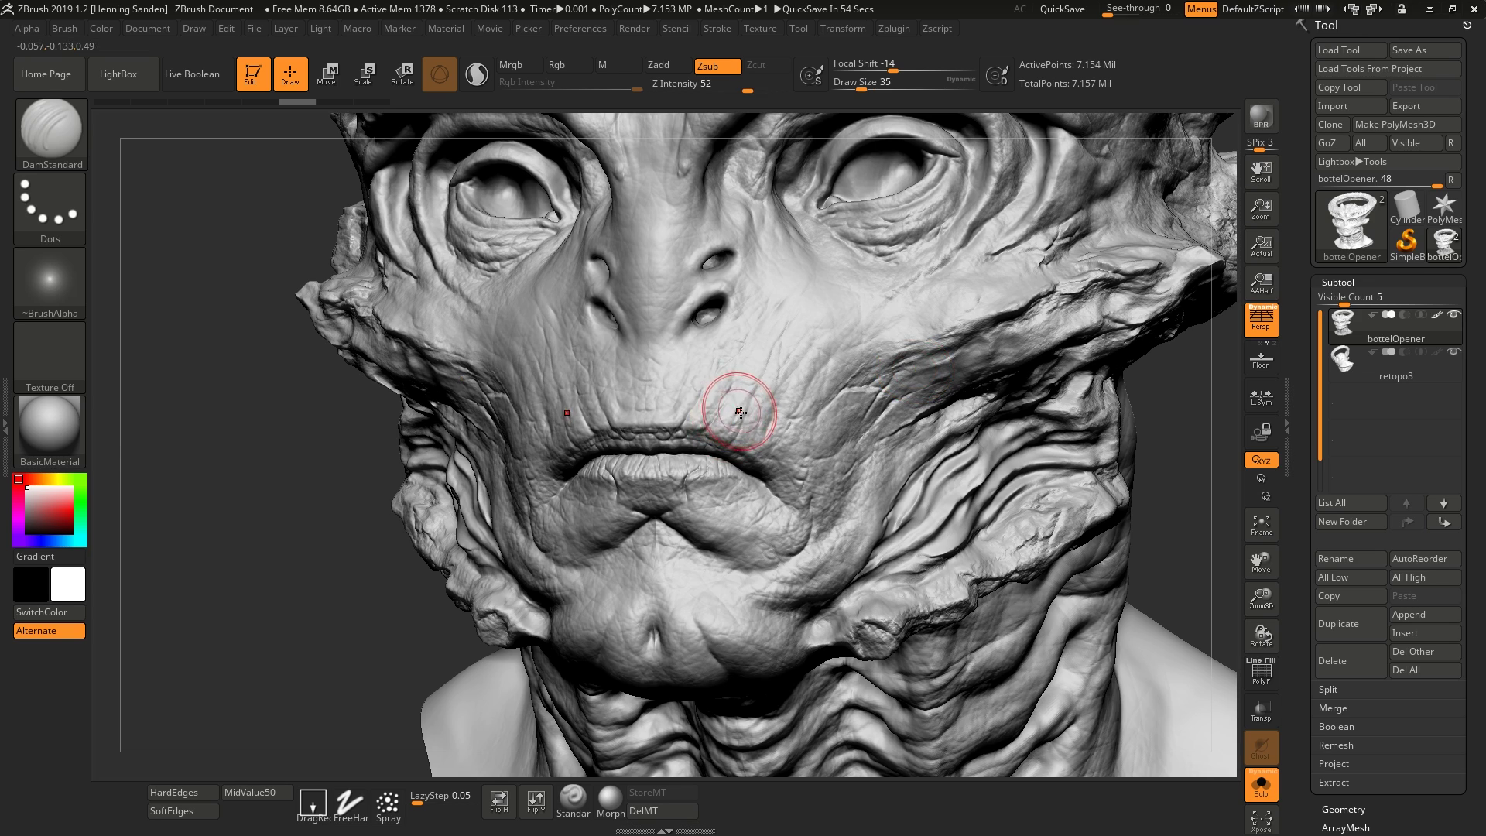
Try broad, deep DamStandard grooves running from the cheekbones down to the mouth corners, and undo them
right_click_drag(827, 441, 823, 480)
right_click_drag(796, 413, 817, 398, "ctrl")
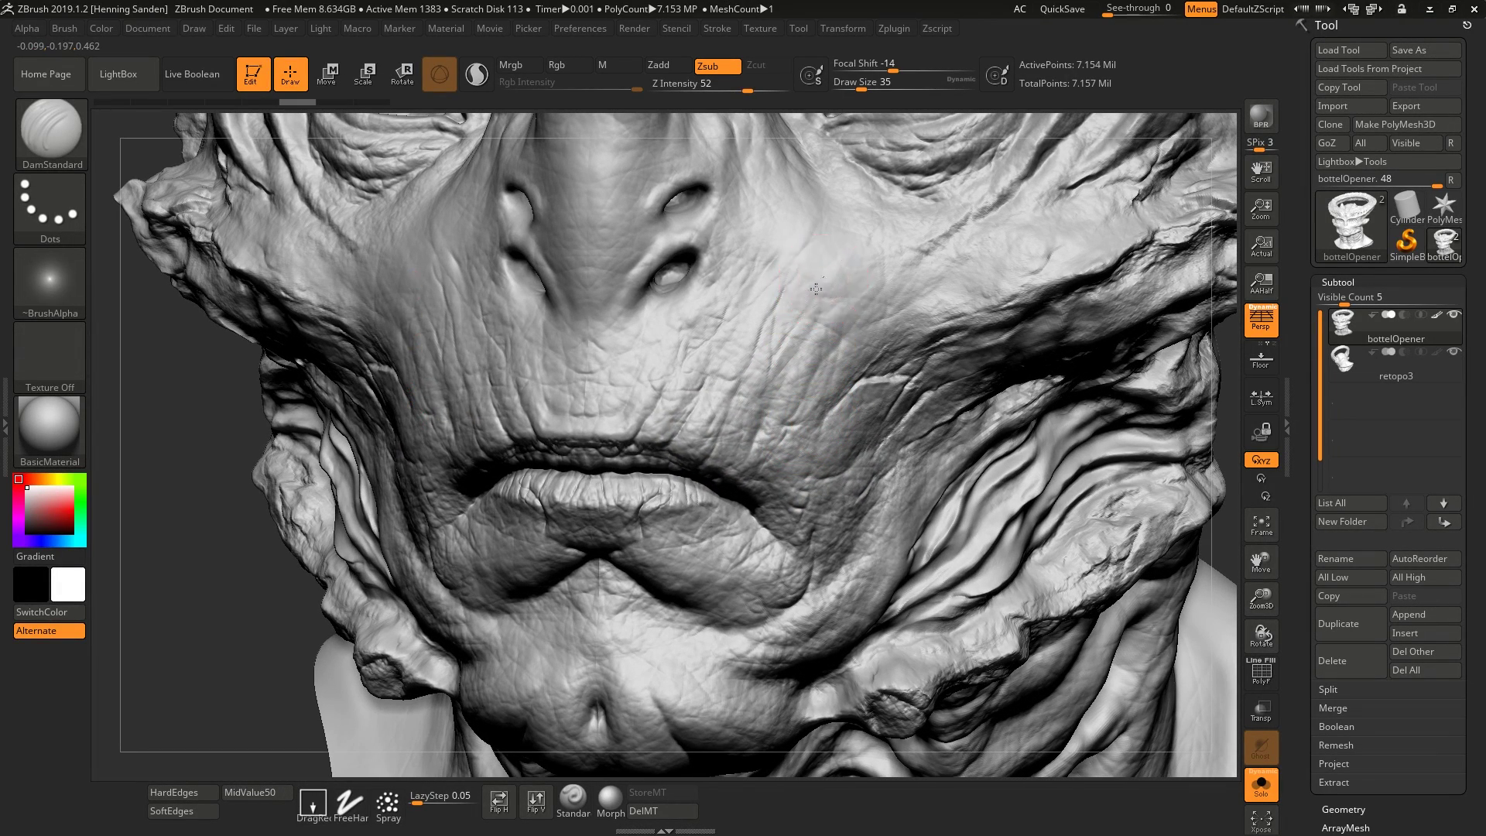
mouse_move(825, 254)
left_mouse_down()
mouse_move(791, 398)
mouse_move(746, 464)
mouse_move(708, 500)
mouse_move(650, 480)
mouse_move(735, 471)
mouse_move(846, 317)
mouse_move(898, 288)
mouse_move(976, 279)
mouse_move(1061, 216)
mouse_move(981, 280)
mouse_move(897, 297)
left_mouse_up()
key("ctrl+z")
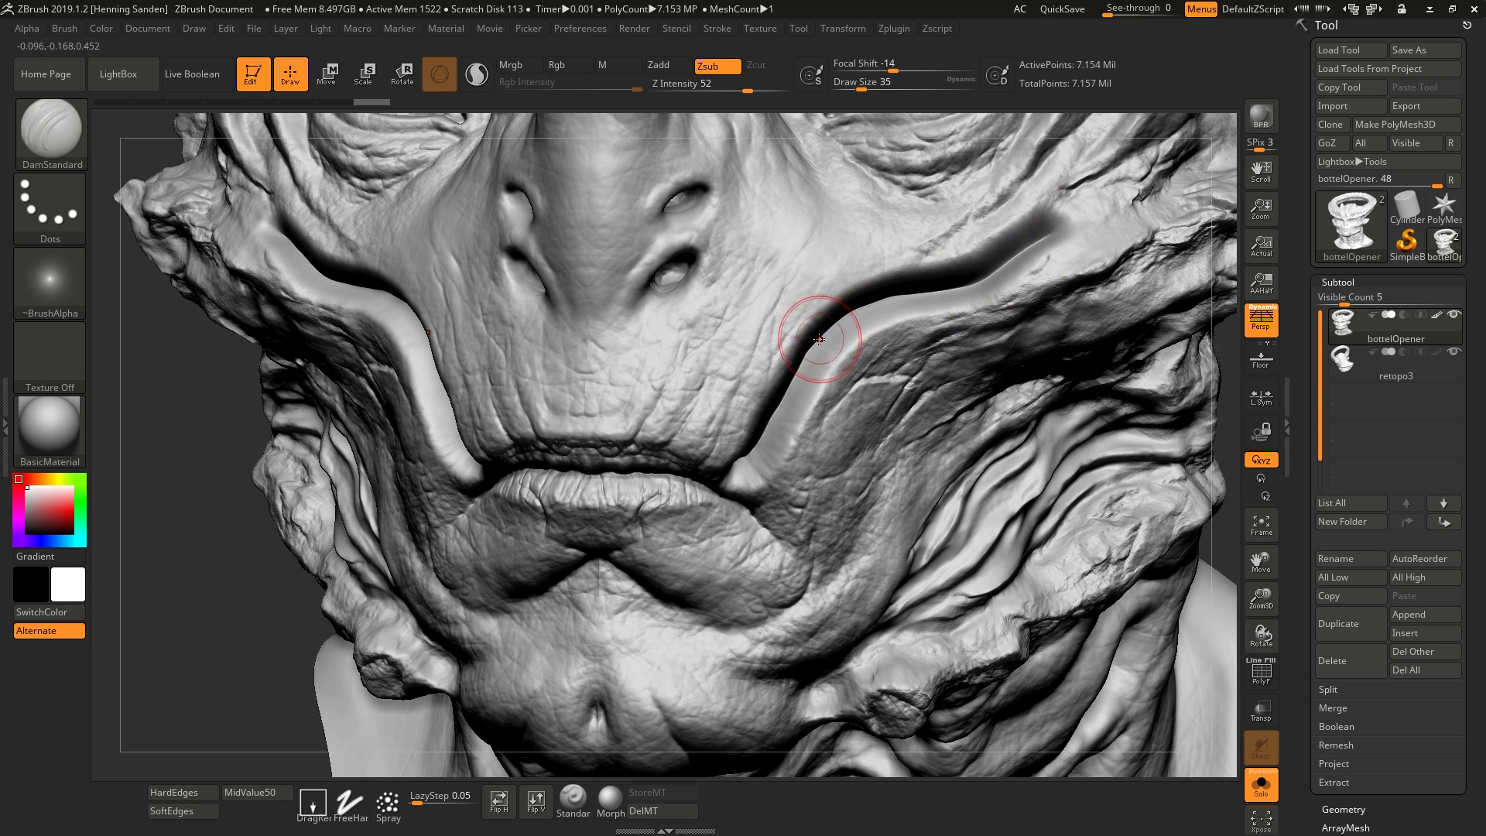
key("ctrl")
key("ctrl+z")
key("ctrl+z")
key("ctrl+z")
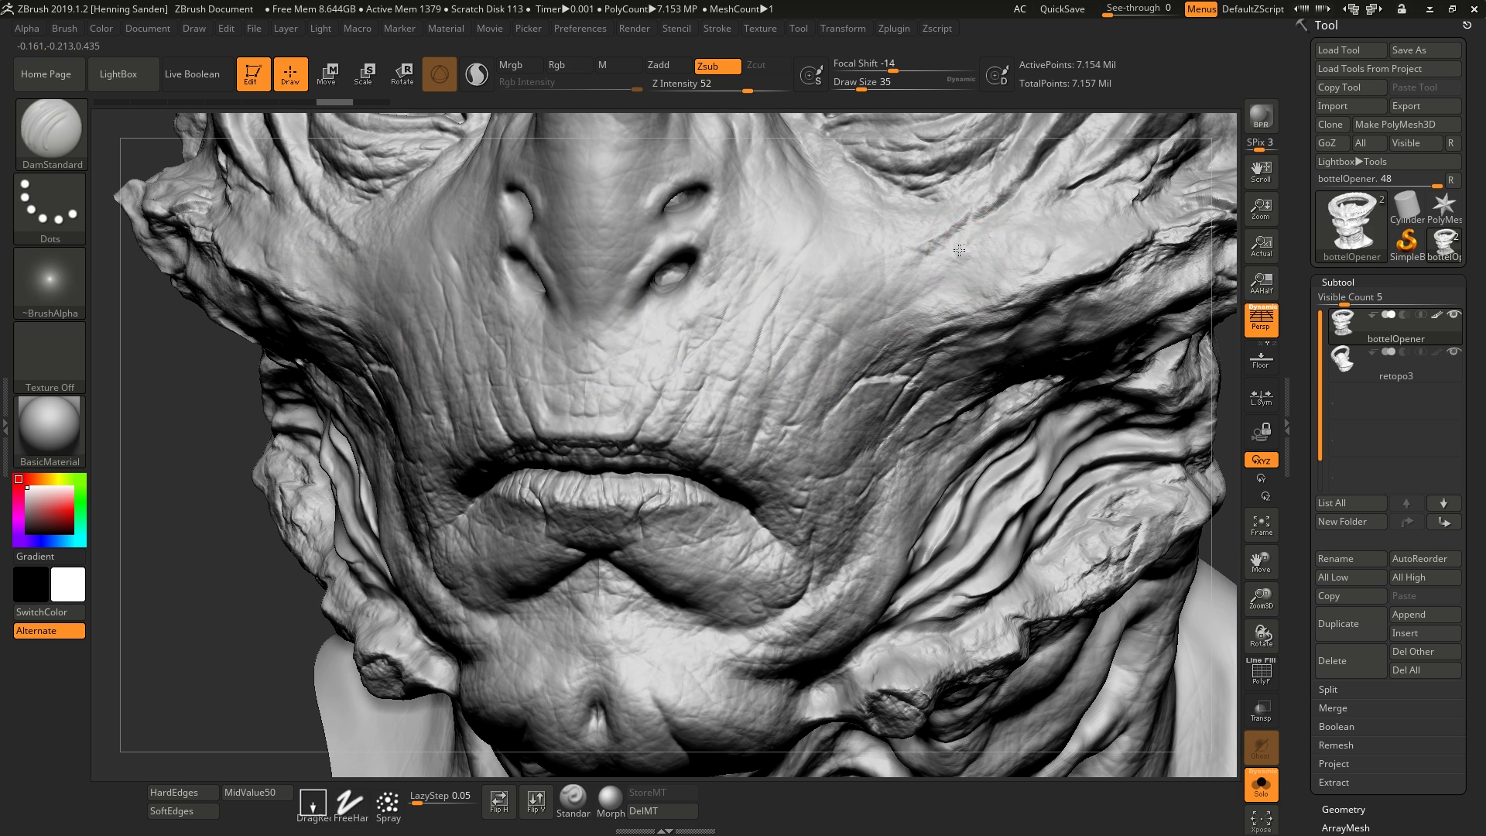
Sculpt fine DamStandard wrinkles down the cheeks from below the eyes toward the mouth corners
left_click_drag(936, 279, 920, 296)
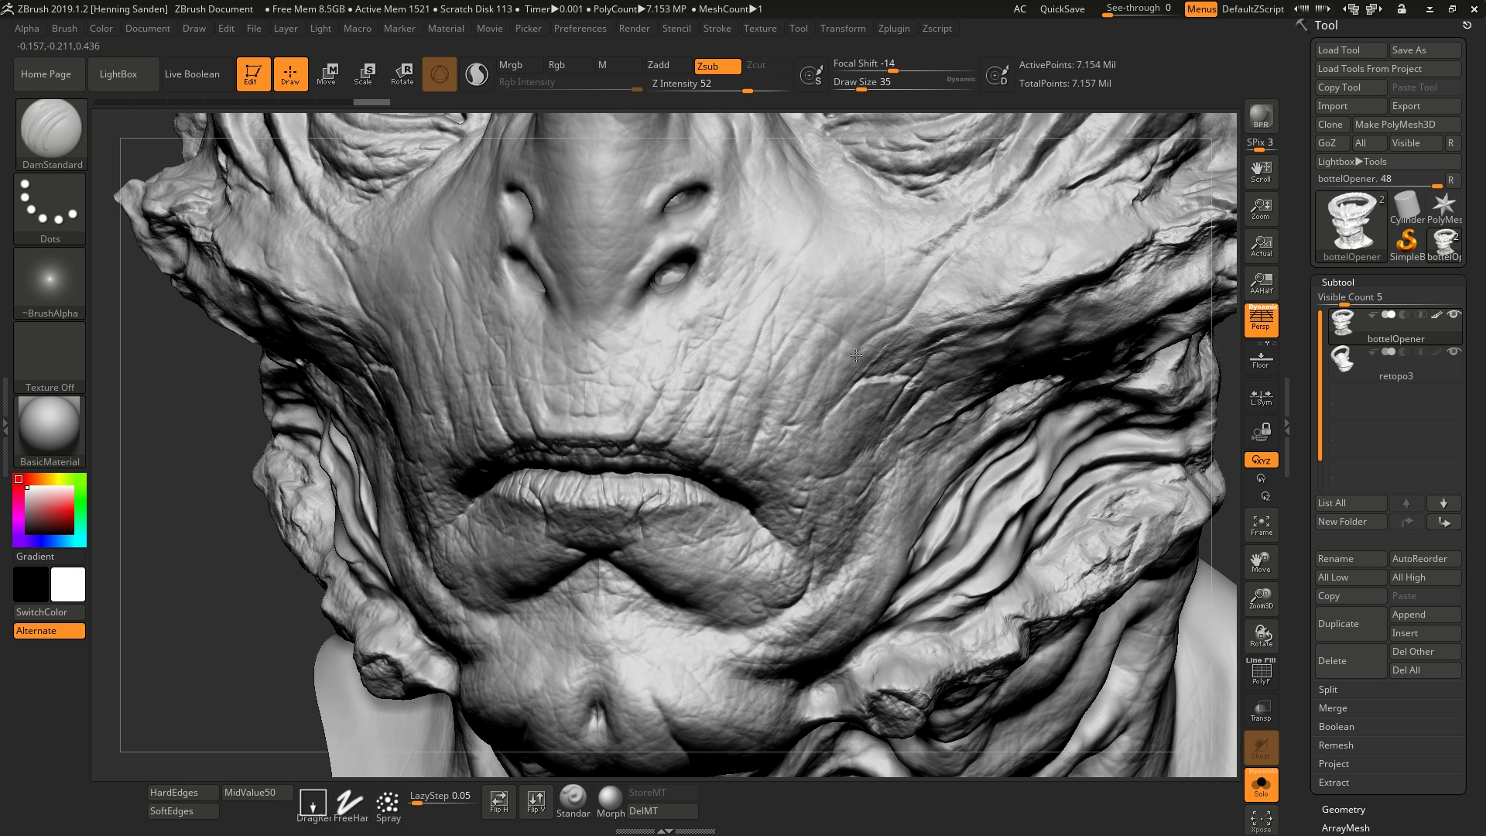
left_click_drag(854, 357, 831, 382)
left_click_drag(889, 295, 854, 350)
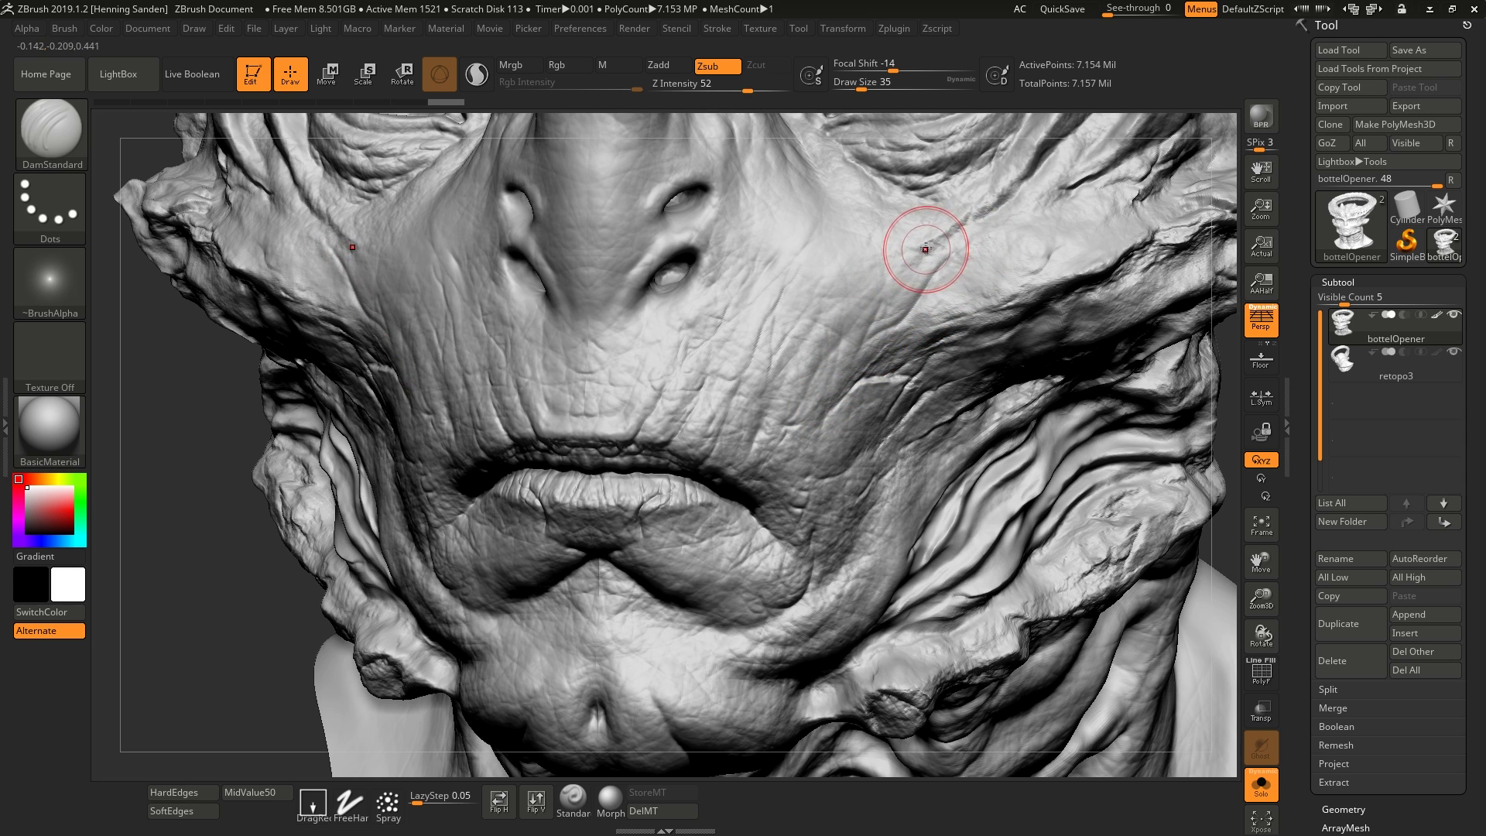
left_click_drag(903, 274, 887, 287)
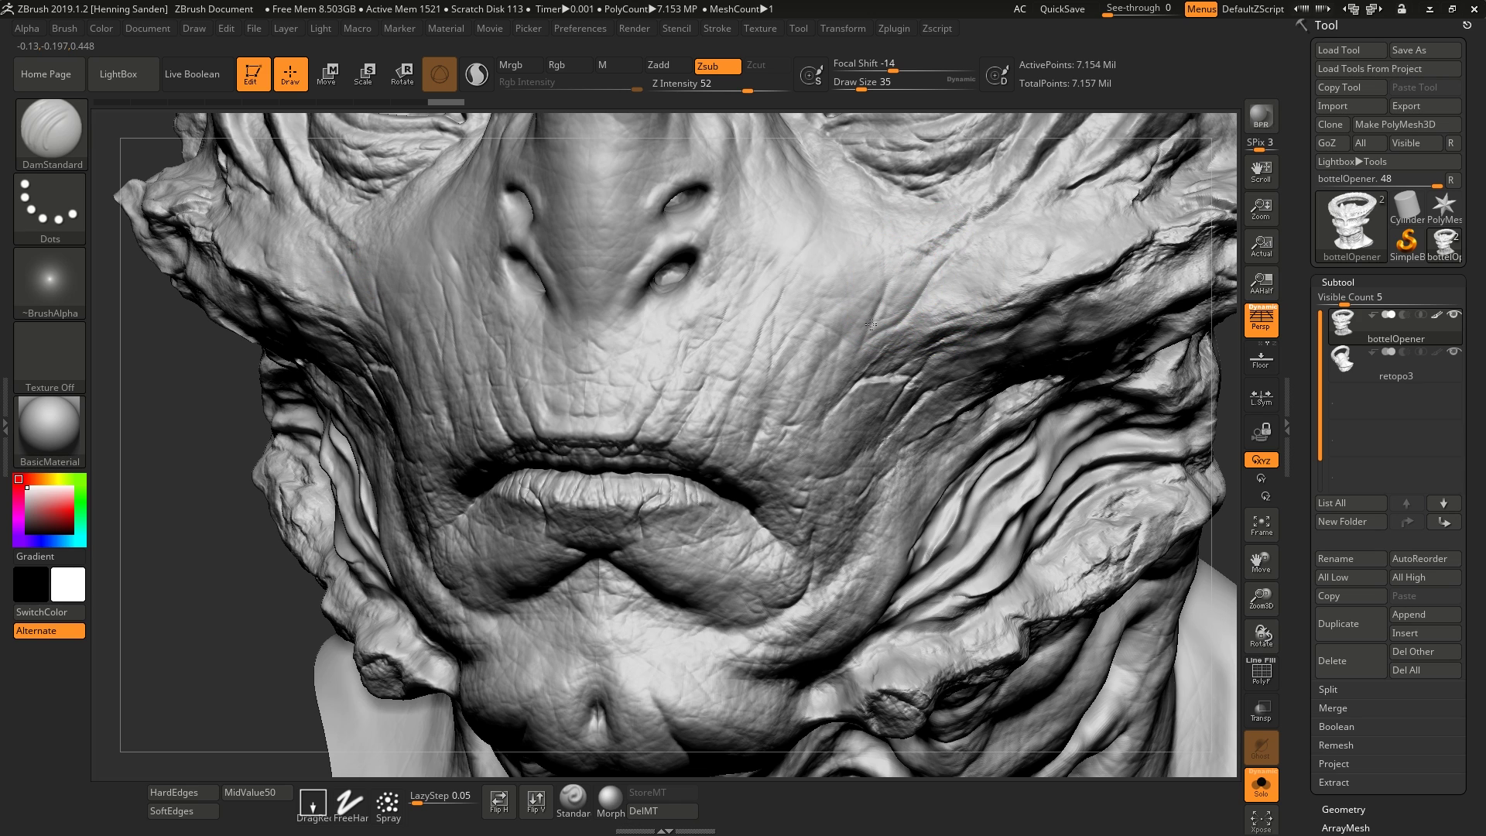
left_click_drag(837, 417, 846, 392)
mouse_move(805, 441)
left_mouse_down()
mouse_move(813, 292)
mouse_move(811, 323)
mouse_move(718, 467)
mouse_move(799, 277)
mouse_move(756, 350)
left_mouse_up()
Carve vertical wrinkles between the nostrils and the upper lip, extending them outward to the mouth corners
mouse_move(675, 288)
left_mouse_down()
mouse_move(686, 294)
mouse_move(700, 257)
mouse_move(695, 229)
mouse_move(715, 277)
mouse_move(634, 318)
left_mouse_up()
mouse_move(640, 332)
left_mouse_down()
mouse_move(631, 307)
mouse_move(667, 275)
left_mouse_up()
mouse_move(673, 396)
left_mouse_down()
mouse_move(641, 427)
mouse_move(660, 383)
left_mouse_up()
mouse_move(663, 299)
left_mouse_down()
mouse_move(647, 425)
mouse_move(671, 426)
mouse_move(649, 441)
left_mouse_up()
left_click_drag(701, 391, 647, 472)
mouse_move(759, 471)
left_mouse_down()
mouse_move(728, 477)
mouse_move(794, 435)
mouse_move(745, 495)
mouse_move(805, 522)
mouse_move(774, 509)
mouse_move(821, 488)
mouse_move(743, 545)
mouse_move(731, 526)
mouse_move(774, 561)
left_mouse_up()
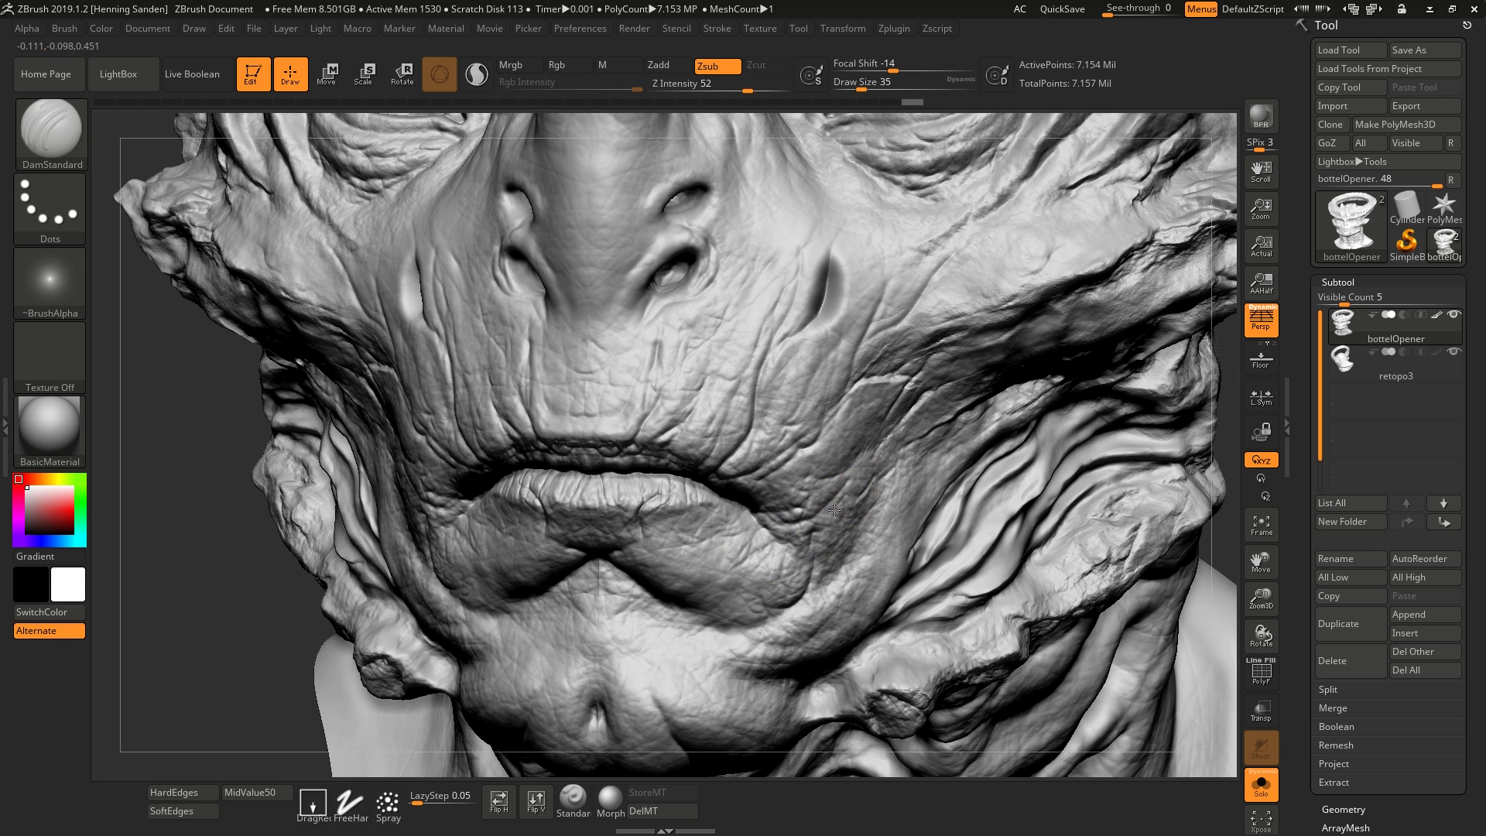
Try a bold groove across the lower lip and circular grooves beside the mouth corner, and undo them
mouse_move(834, 512)
left_mouse_down()
mouse_move(807, 534)
mouse_move(770, 531)
mouse_move(792, 576)
mouse_move(709, 570)
mouse_move(662, 586)
left_mouse_up()
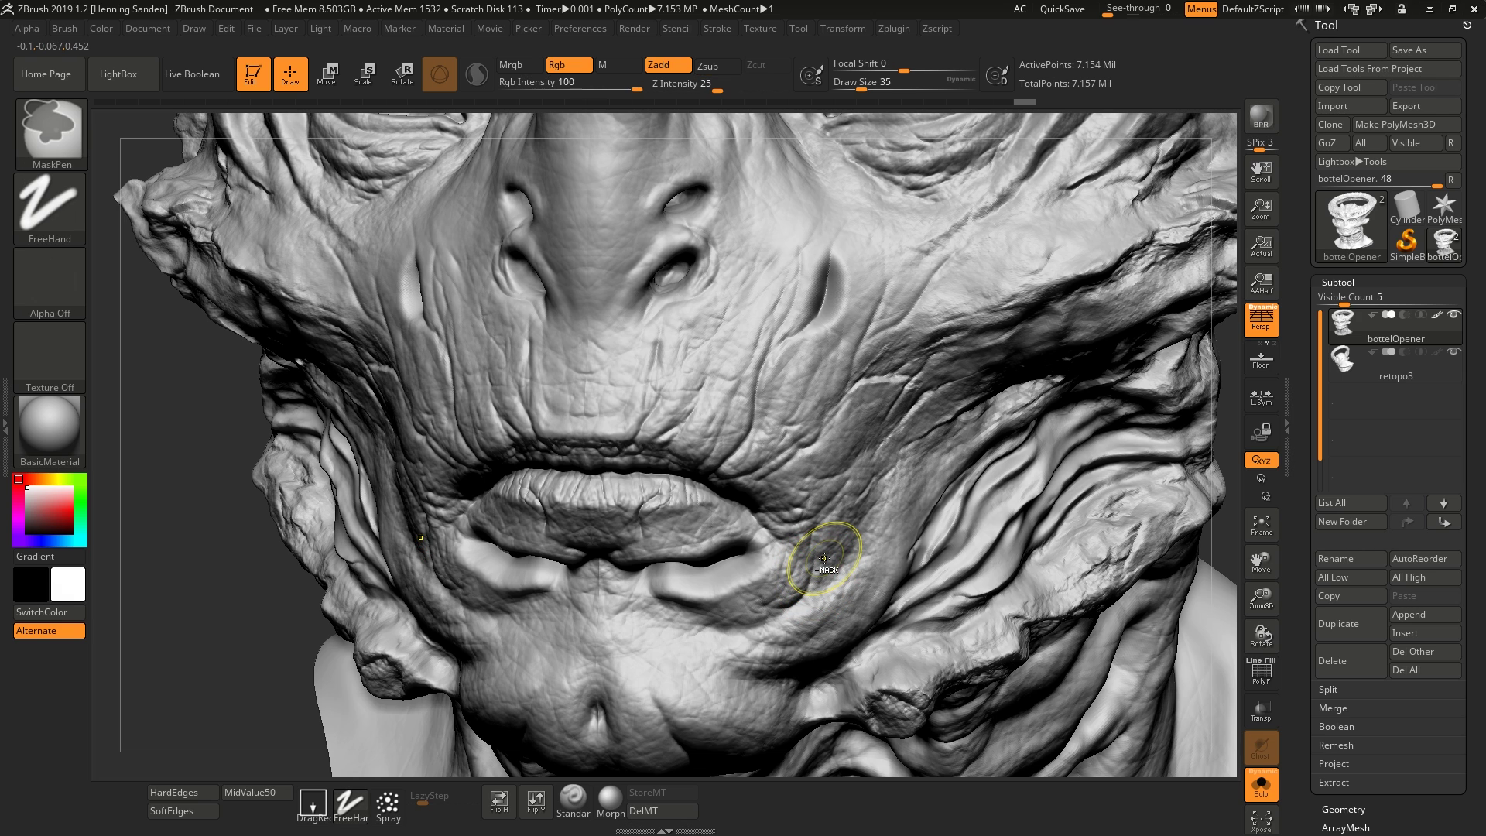
key("ctrl+z")
right_click_drag(815, 554, 821, 549)
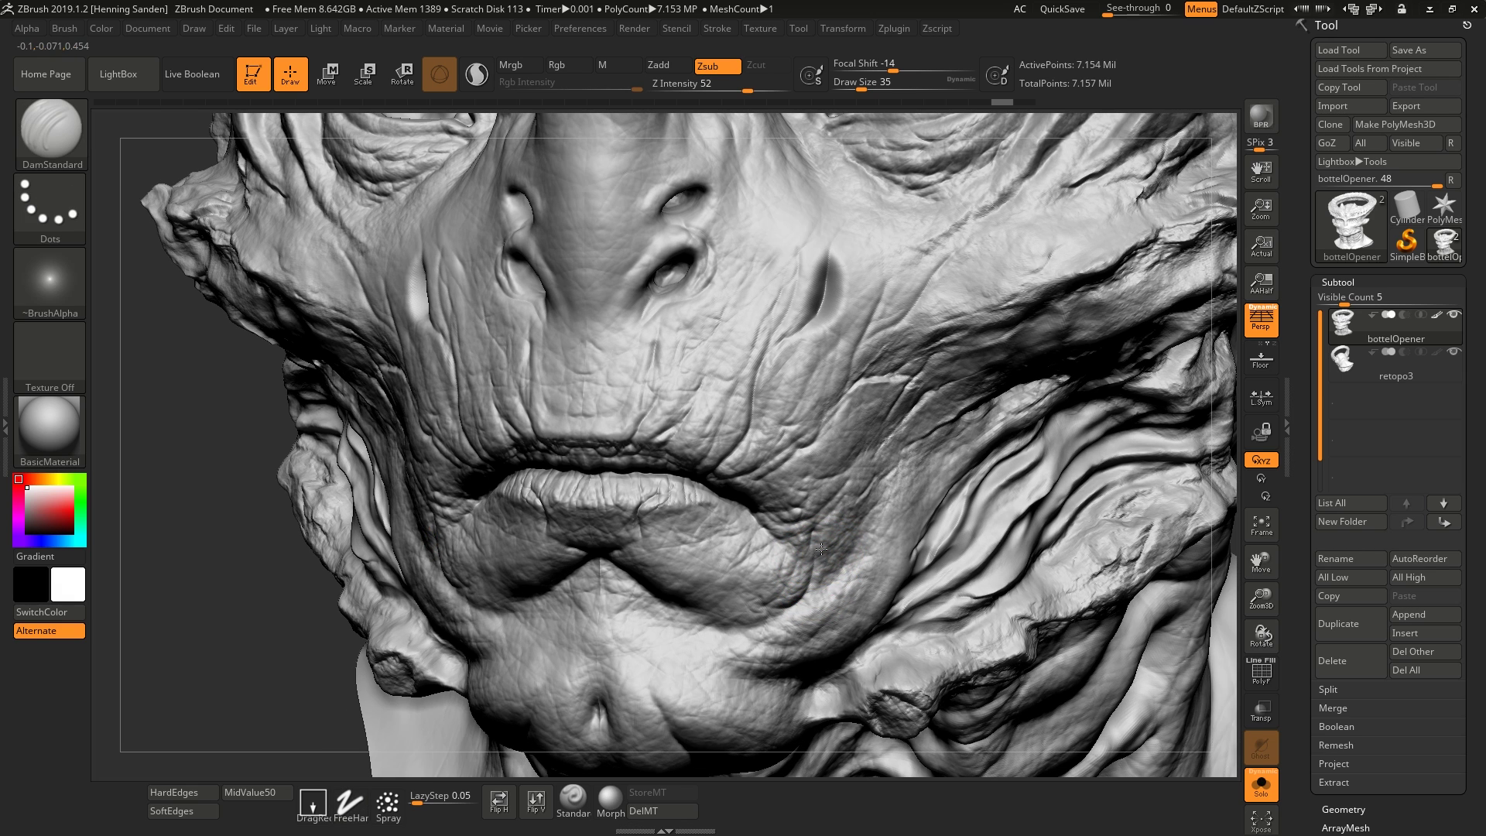
mouse_move(856, 532)
left_mouse_down()
mouse_move(852, 479)
mouse_move(891, 430)
left_mouse_up()
key("ctrl+z")
key("ctrl+z")
key("ctrl+z")
key("ctrl+z")
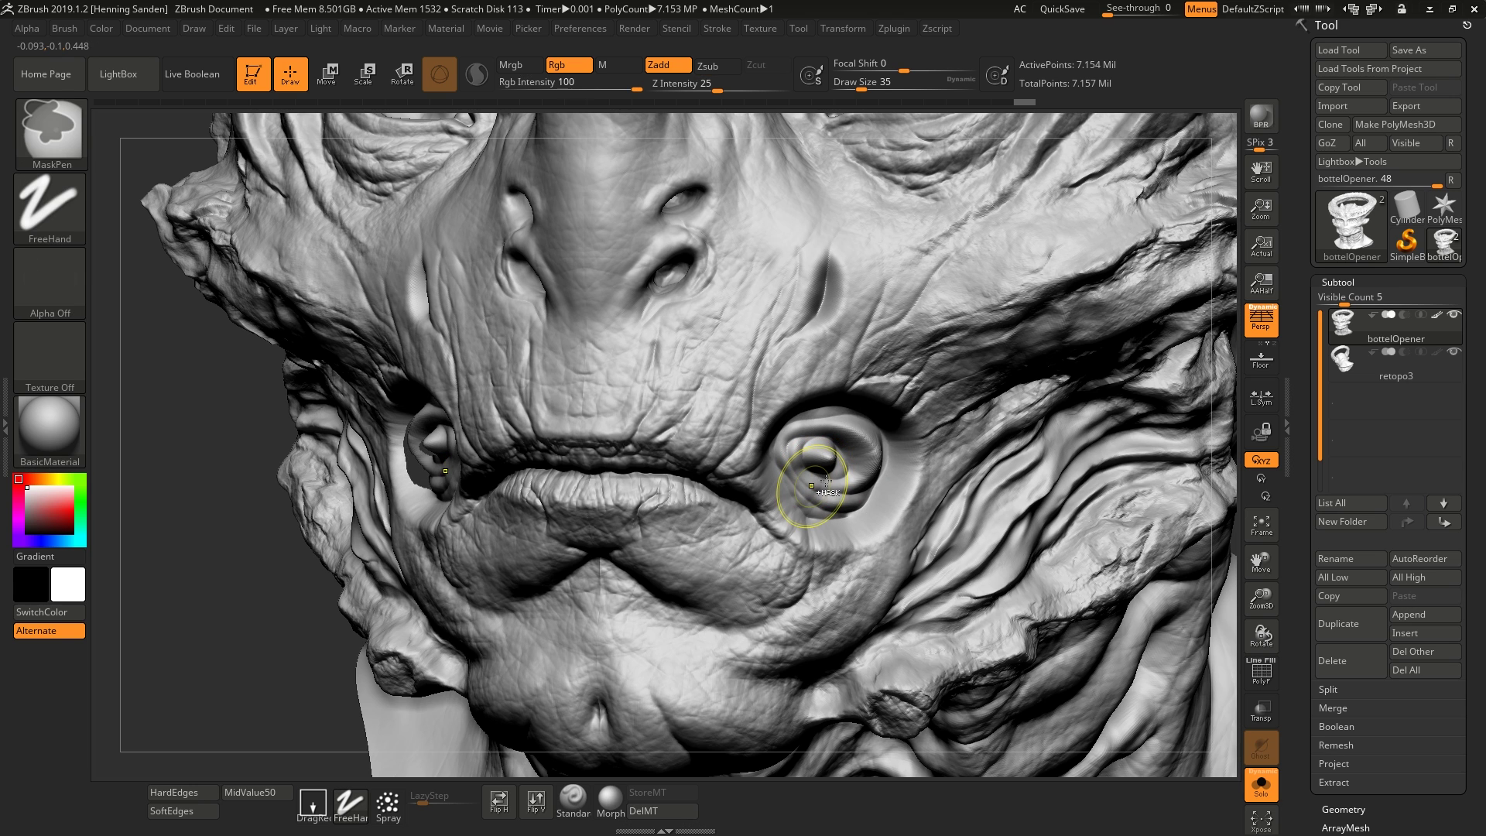
Try parallel sideways grooves across the lower cheek next to the mouth corner, and undo them
right_click_drag(840, 483, 844, 476, "shift")
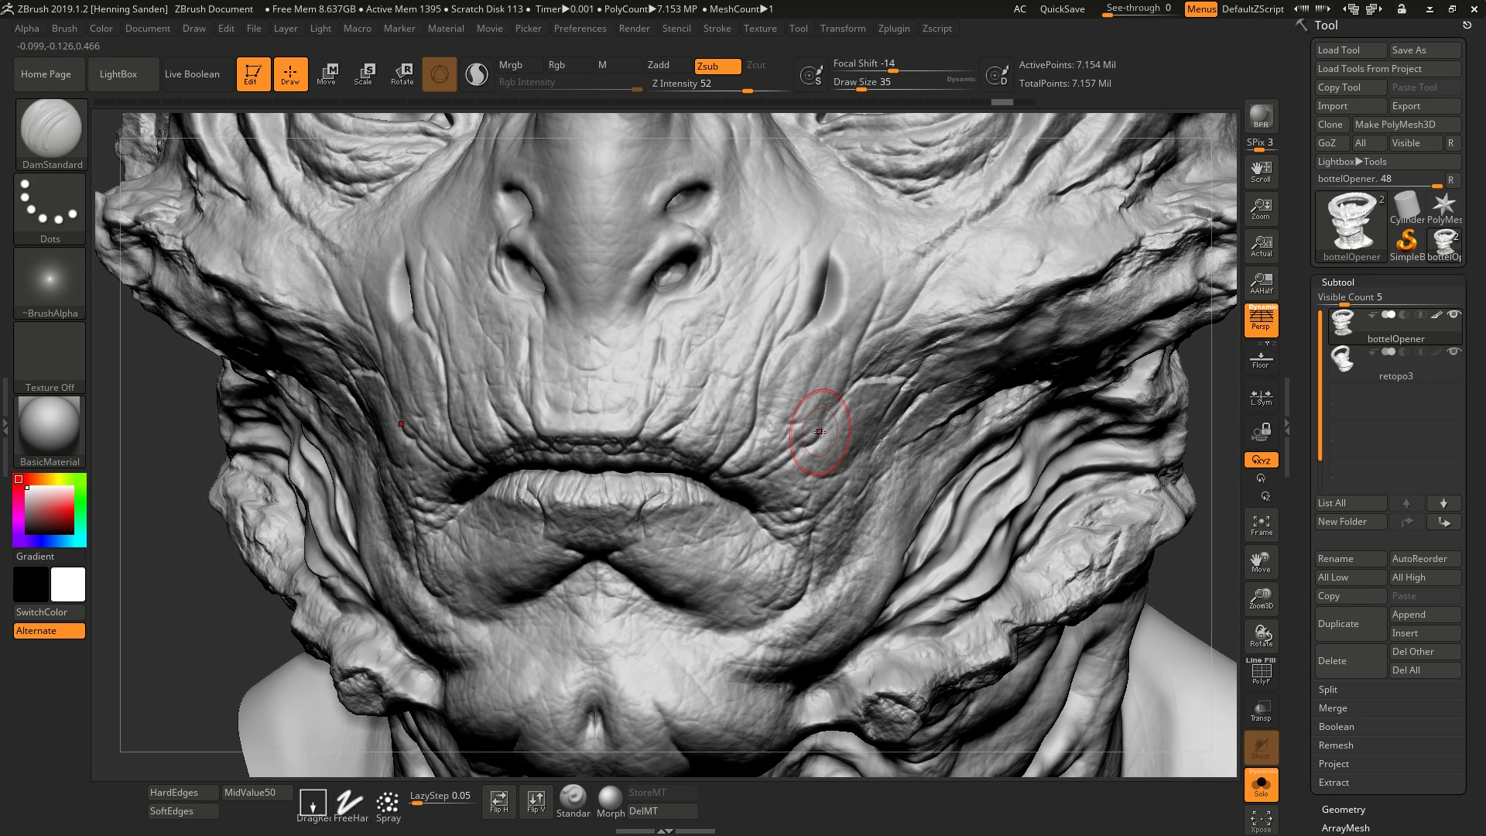
left_click_drag(887, 371, 826, 441)
key("ctrl+z")
mouse_move(896, 409)
left_mouse_down()
mouse_move(838, 418)
mouse_move(838, 450)
left_mouse_up()
mouse_move(882, 463)
left_mouse_down()
mouse_move(839, 476)
mouse_move(851, 546)
left_mouse_up()
left_click_drag(822, 466, 780, 443)
key("ctrl+z")
key("ctrl+z")
key("ctrl+z")
key("ctrl+z")
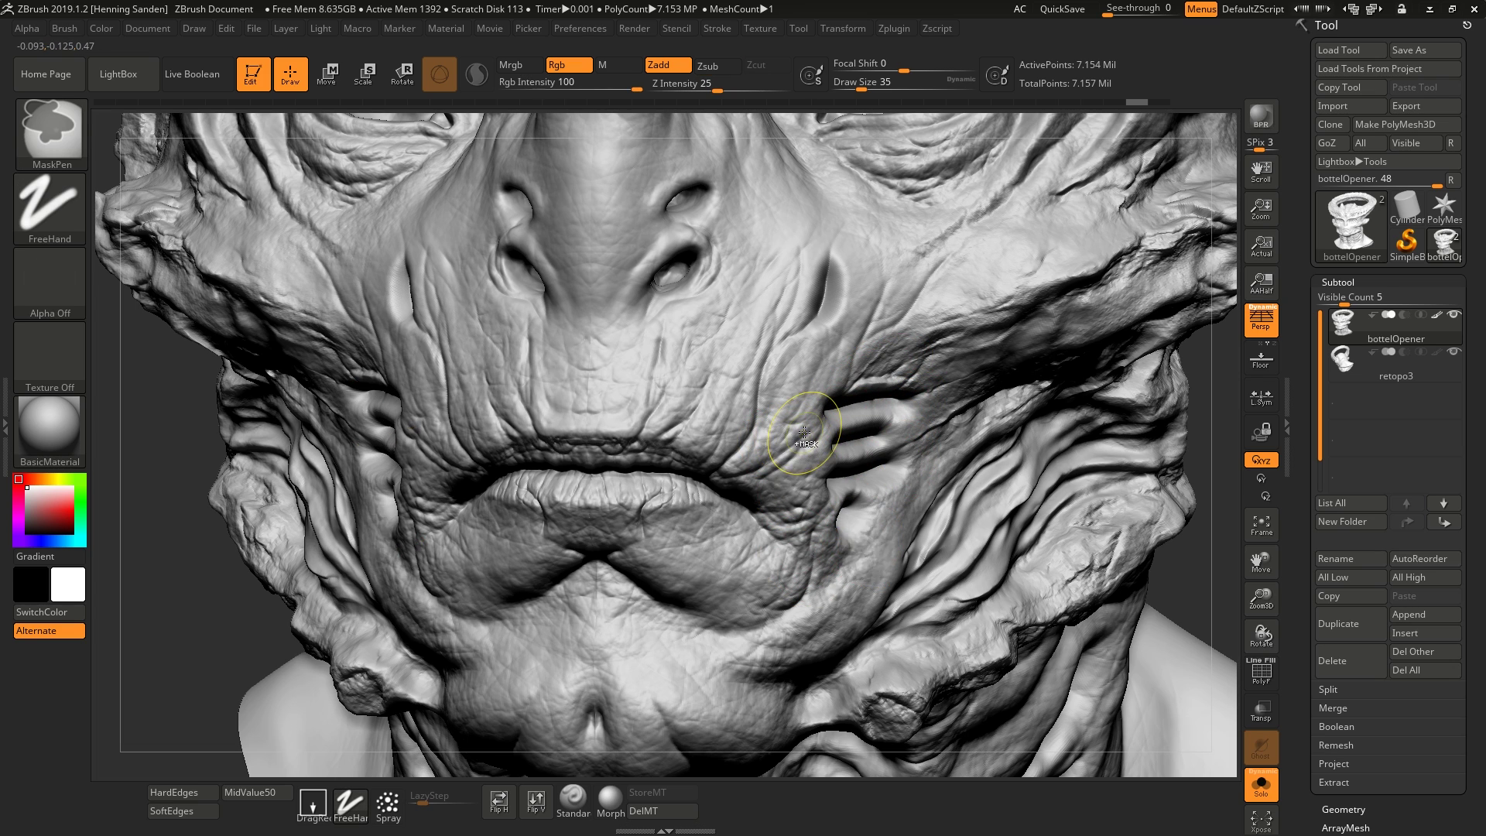
key("ctrl+z")
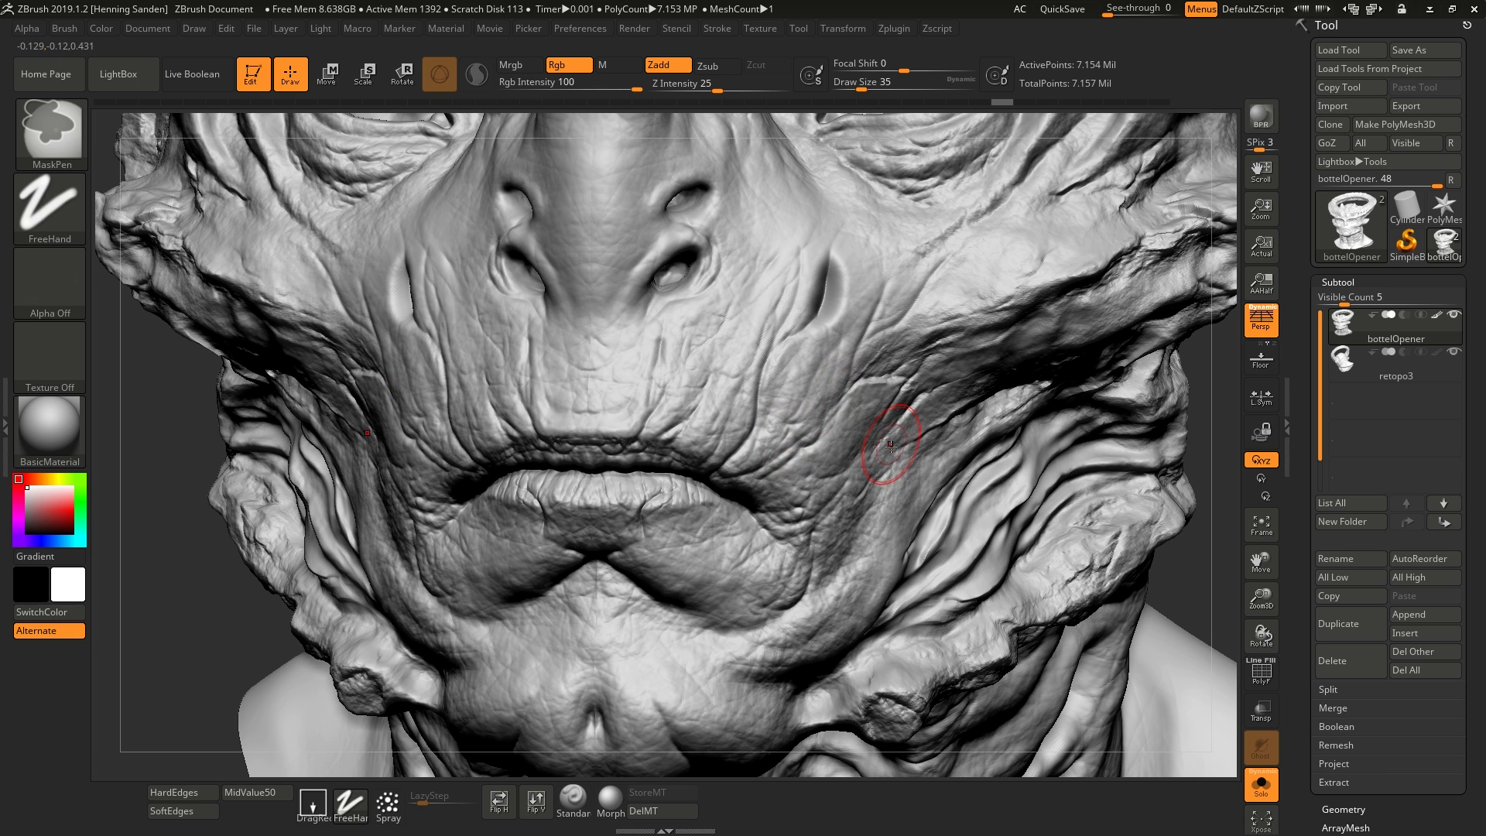
Reduce the brush's draw size to 20 and carve fine creases across the cheek between nostril and mouth corner
right_click_drag(893, 471, 801, 340, "alt")
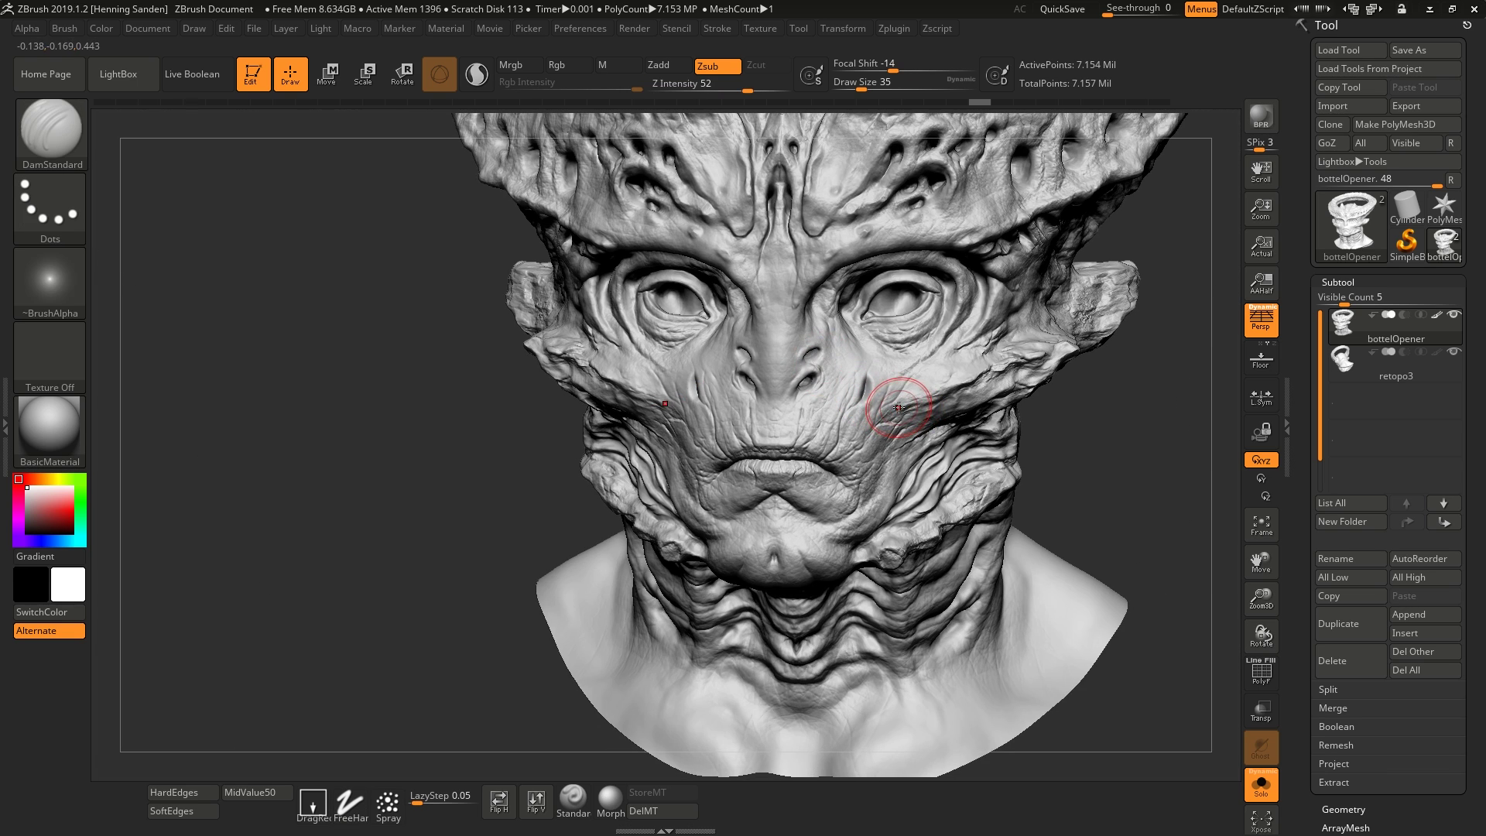
right_click_drag(898, 407, 892, 412)
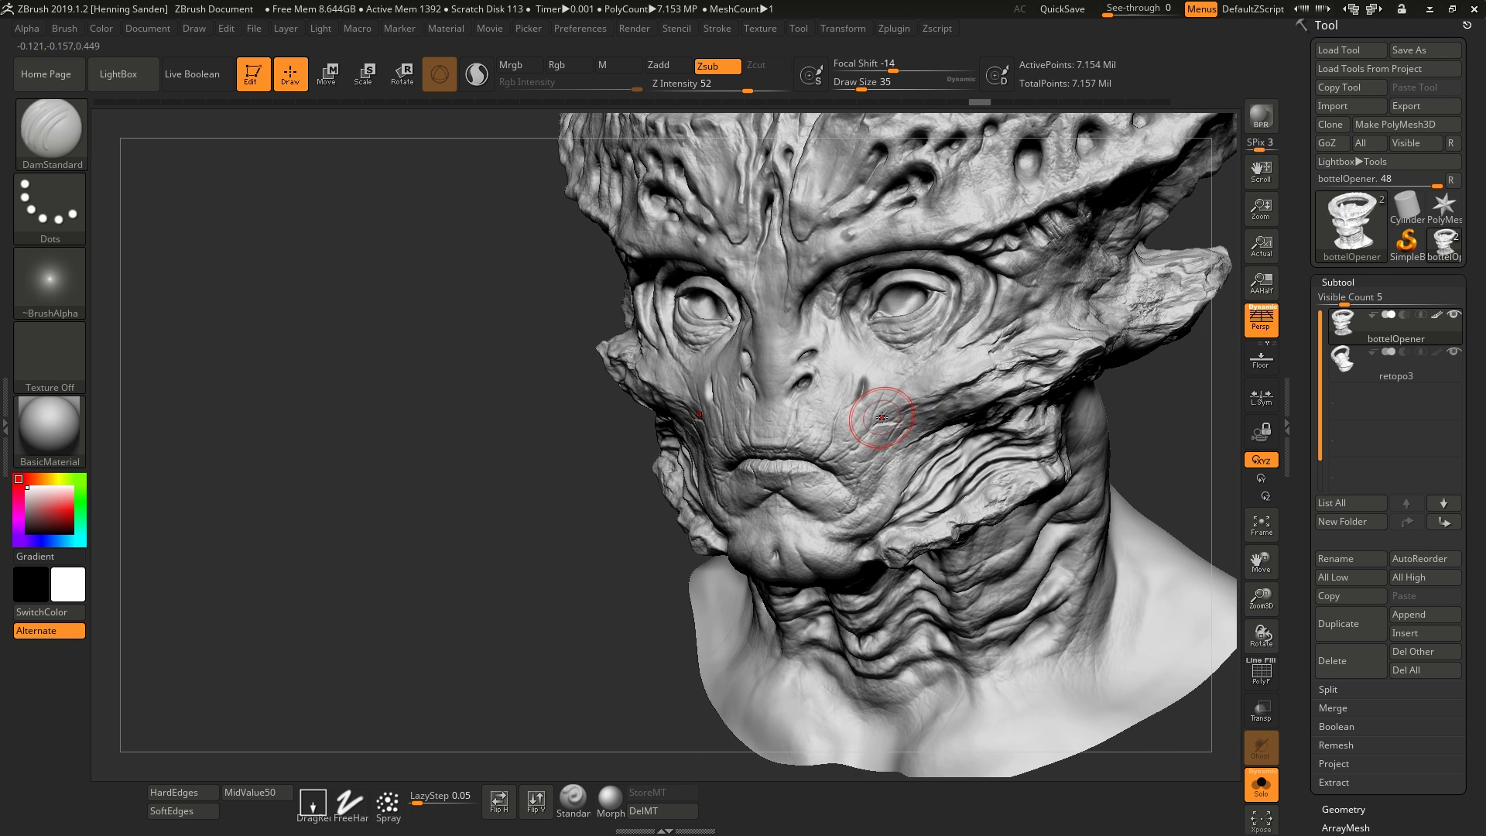
right_click_drag(882, 418, 902, 439, "ctrl")
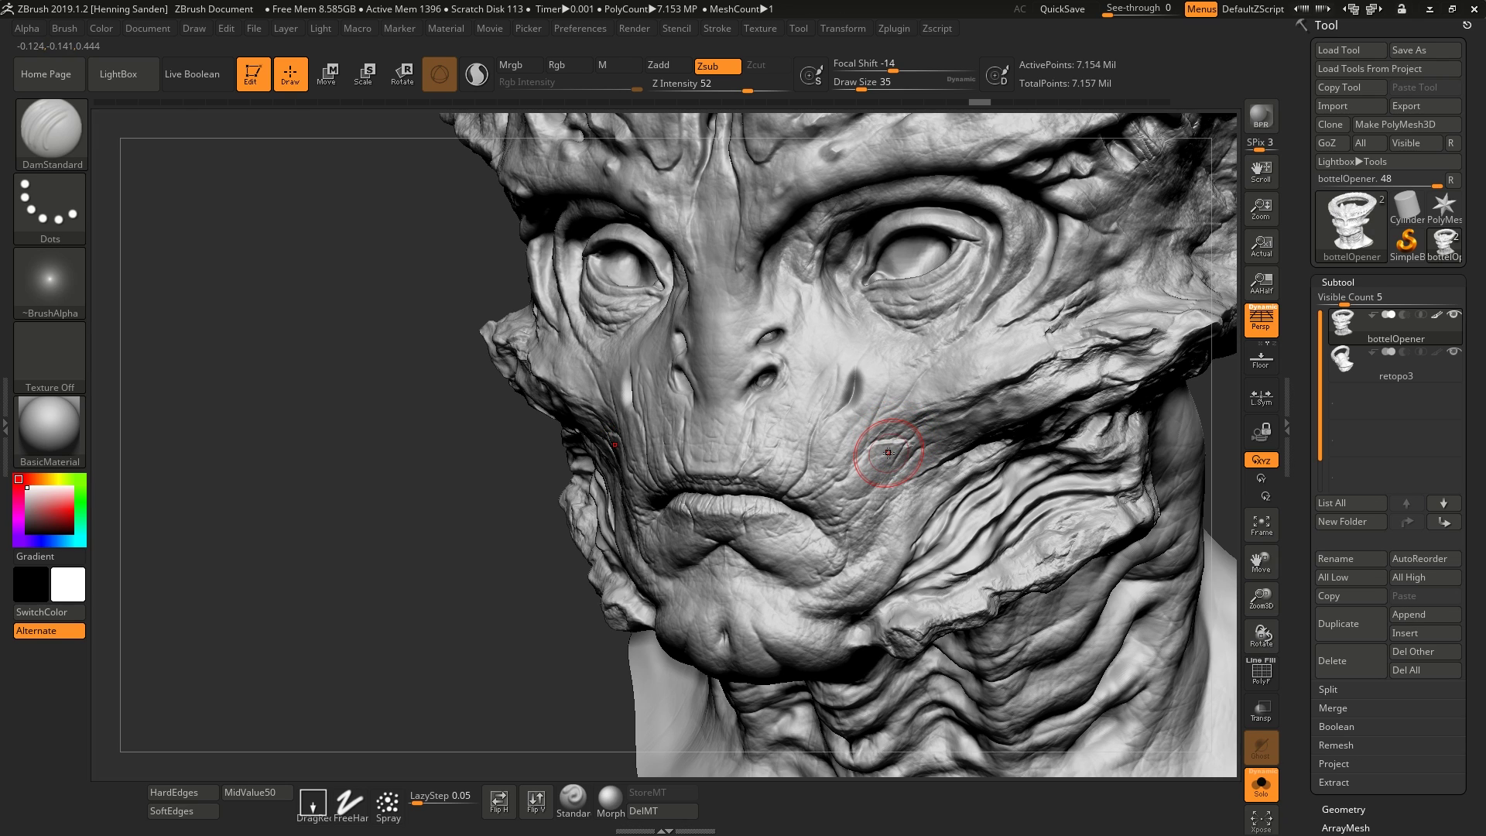
key("s")
left_click_drag(907, 443, 862, 455)
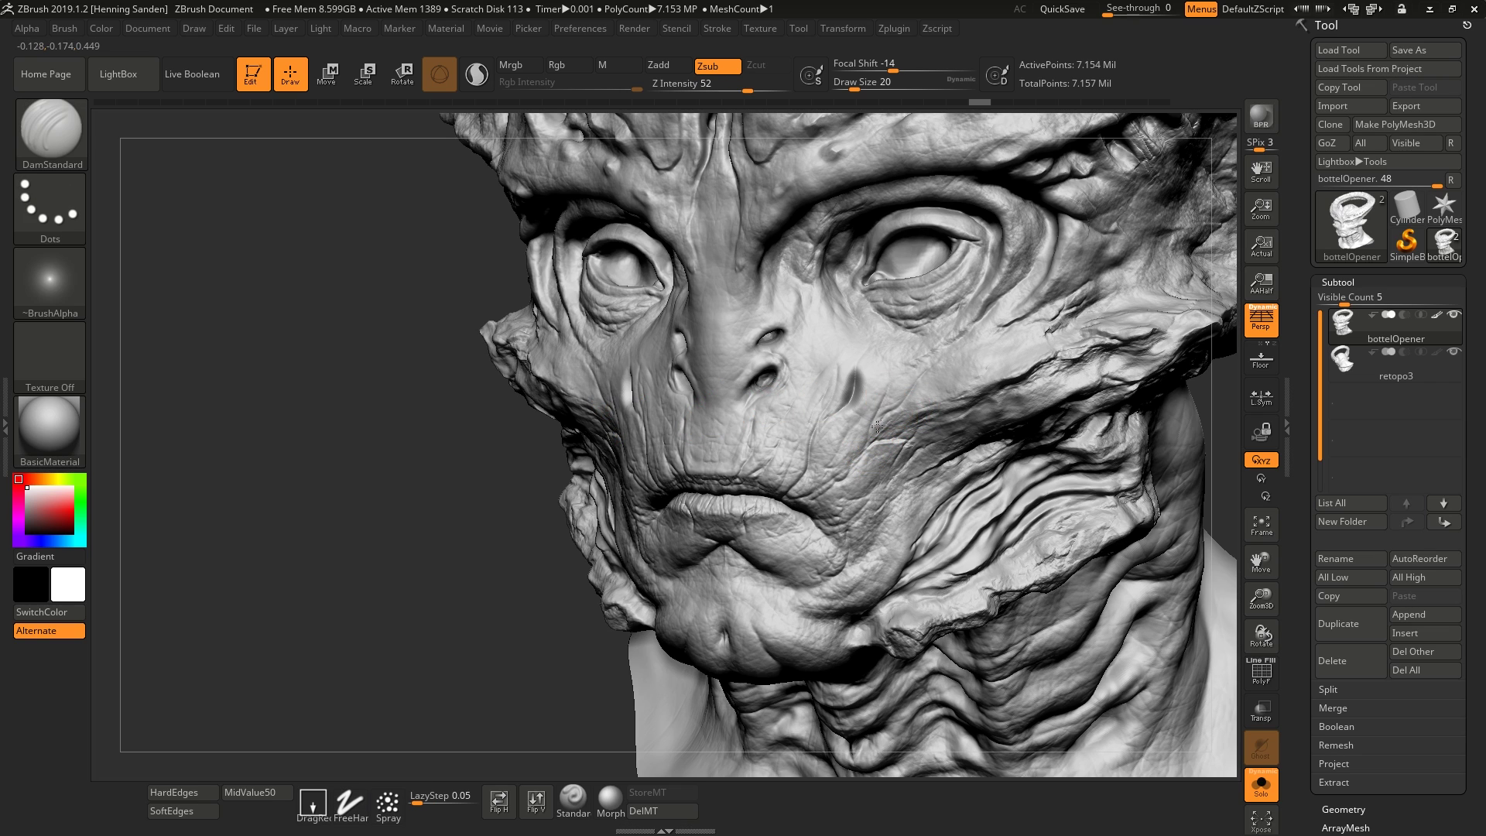
mouse_move(876, 426)
left_mouse_down()
mouse_move(883, 413)
mouse_move(859, 447)
left_mouse_up()
left_click_drag(865, 443, 841, 504)
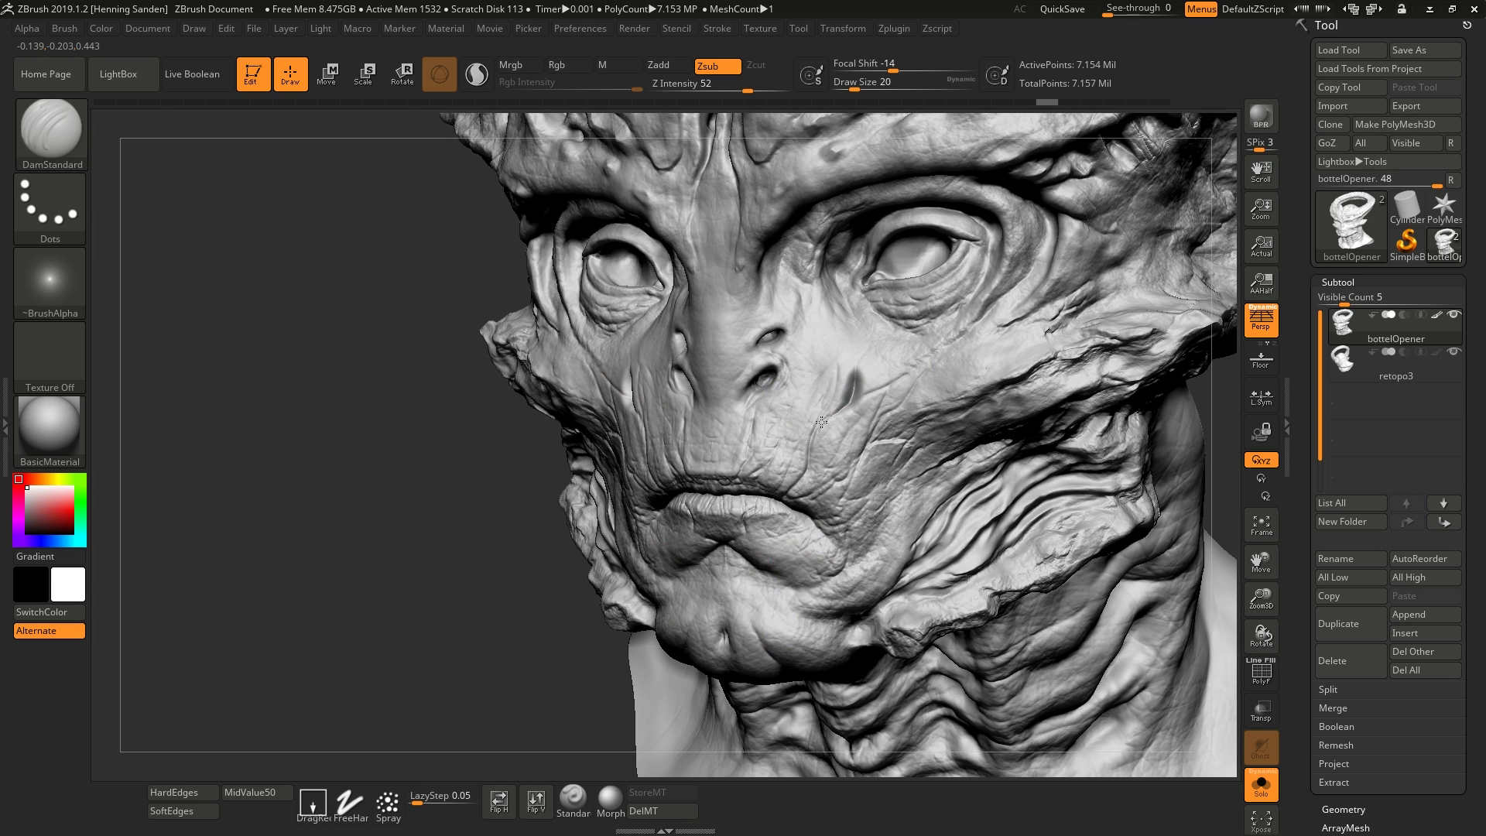
left_click_drag(819, 422, 850, 401)
left_click_drag(756, 457, 853, 393)
left_click_drag(879, 341, 893, 332)
Carve fine wrinkles fanning out from the nostrils and along the nose ridge toward the upper lip
right_click_drag(892, 332, 889, 365)
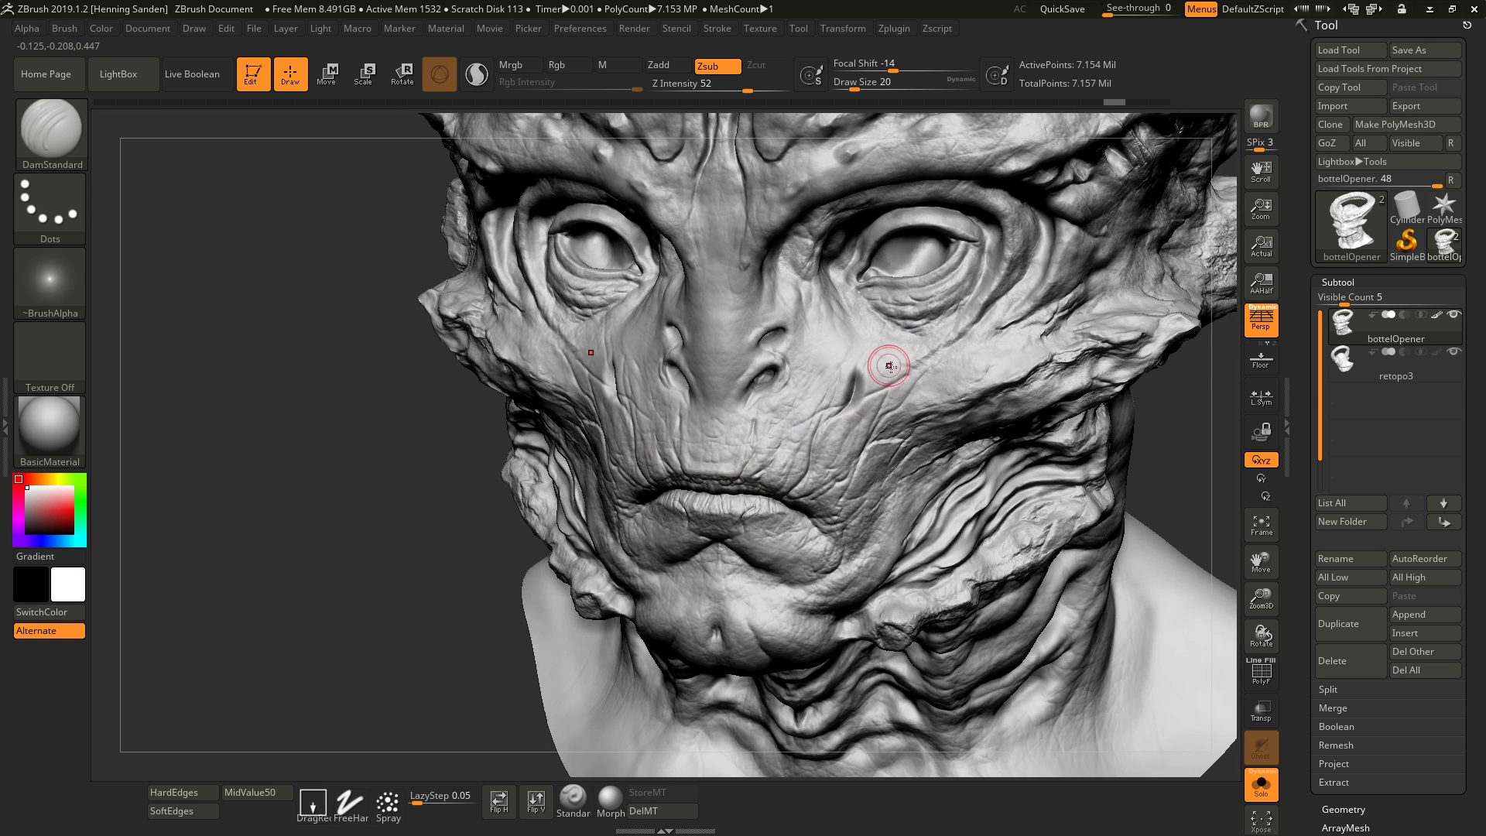
mouse_move(891, 368)
left_mouse_down()
mouse_move(849, 379)
mouse_move(849, 361)
mouse_move(836, 376)
mouse_move(791, 362)
left_mouse_up()
mouse_move(815, 331)
left_mouse_down()
mouse_move(773, 341)
mouse_move(780, 314)
mouse_move(746, 317)
mouse_move(780, 330)
mouse_move(733, 338)
mouse_move(758, 348)
left_mouse_up()
mouse_move(757, 349)
left_mouse_down()
mouse_move(725, 412)
mouse_move(750, 365)
left_mouse_up()
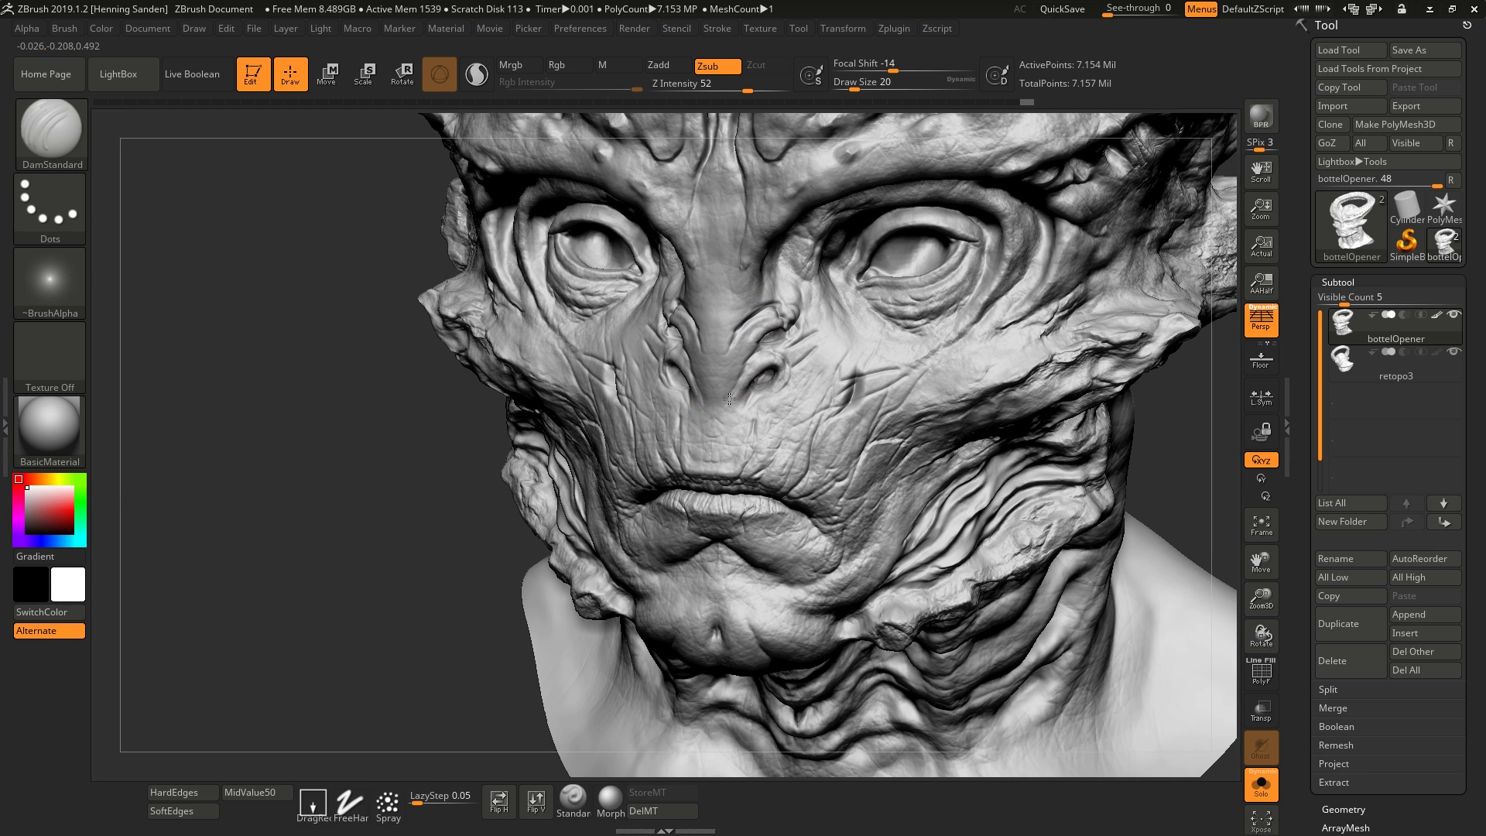
left_click_drag(717, 433, 702, 452)
left_click_drag(765, 379, 735, 413)
left_click_drag(704, 479, 723, 406)
left_click_drag(803, 258, 681, 402)
left_click_drag(660, 418, 714, 339)
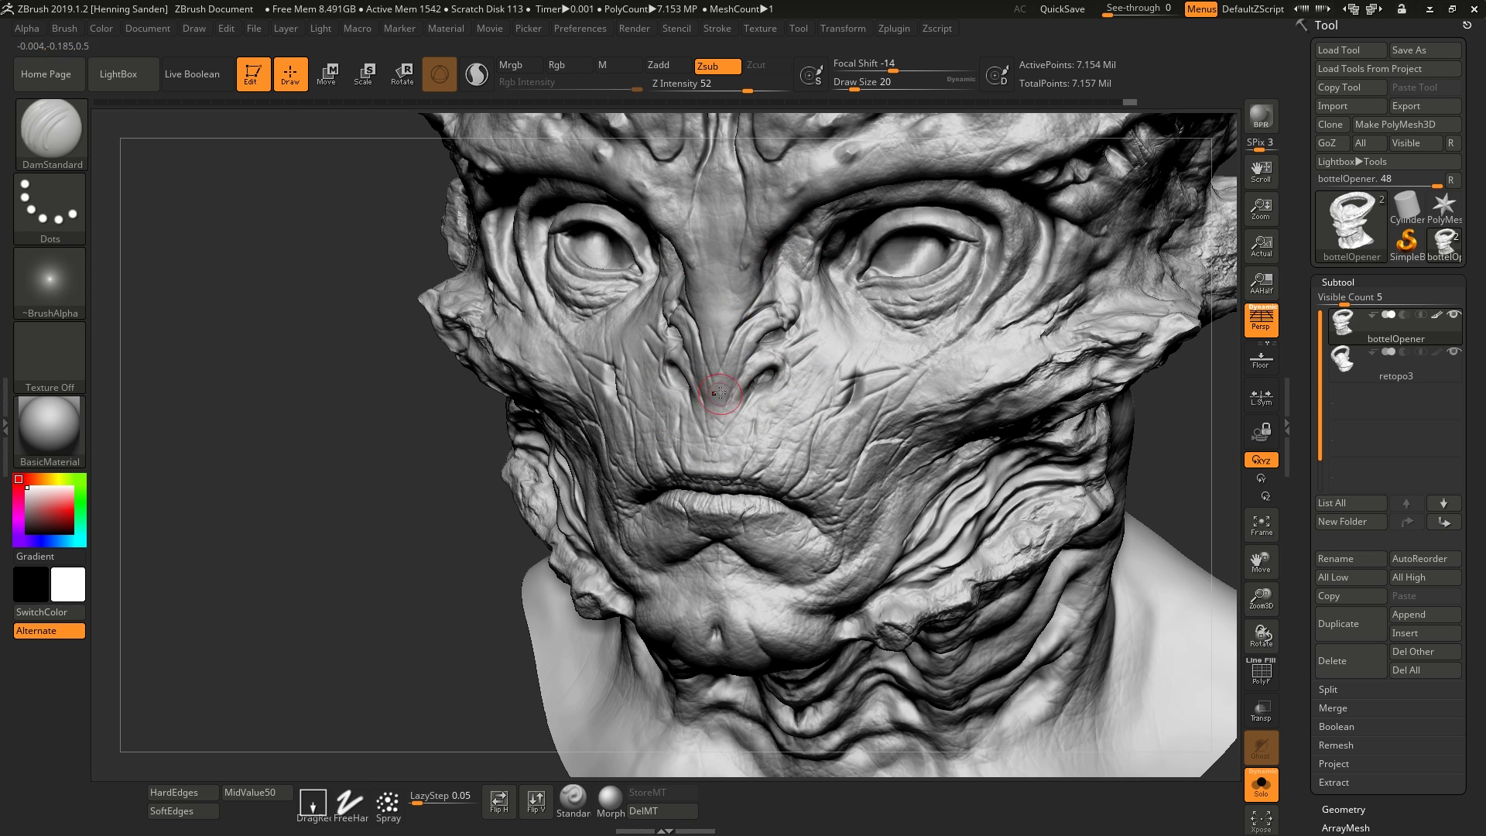
Add fine creases over the cheekbone from beside the nose to the outer side of the eye
left_click_drag(851, 389, 859, 378)
mouse_move(908, 336)
left_mouse_down()
mouse_move(989, 311)
mouse_move(892, 370)
left_mouse_up()
left_click_drag(983, 331, 902, 353)
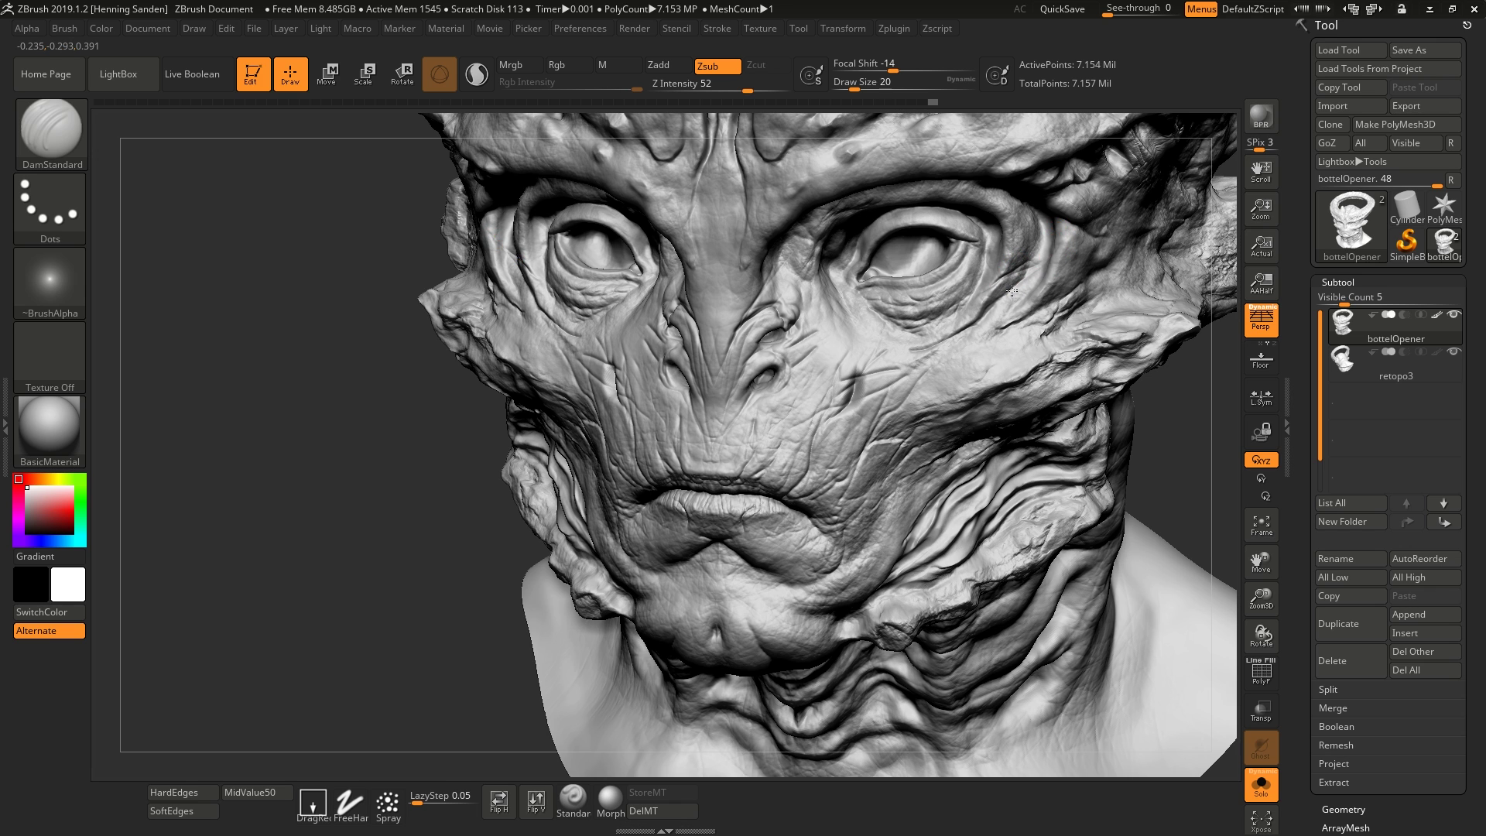
left_click_drag(1011, 291, 969, 320)
Set the draw size to 27 and carve curved wrinkles under the eye from inner to outer corner
mouse_move(861, 308)
right_mouse_down()
mouse_move(925, 313)
mouse_move(953, 298)
mouse_move(924, 369)
right_mouse_up()
key("bracketright")
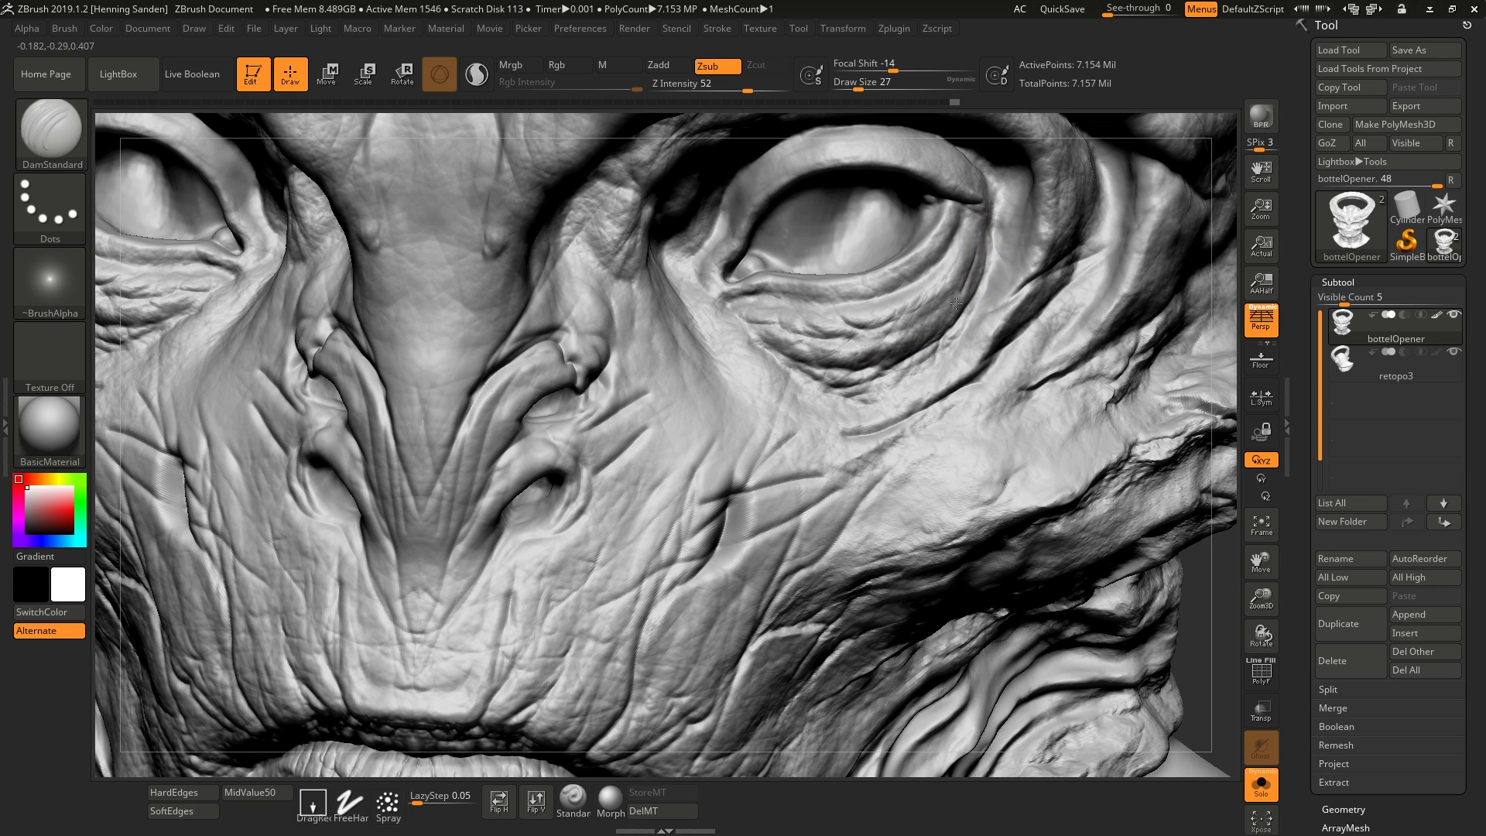
mouse_move(1004, 218)
left_mouse_down()
mouse_move(997, 278)
mouse_move(829, 367)
left_mouse_up()
left_click_drag(743, 310, 735, 310)
mouse_move(738, 313)
left_mouse_down()
mouse_move(900, 354)
mouse_move(953, 348)
left_mouse_up()
mouse_move(951, 347)
left_mouse_down()
mouse_move(837, 324)
mouse_move(929, 323)
mouse_move(1006, 240)
left_mouse_up()
Carve small creases between the inner eye corner and the nose, and around the nostril
right_click_drag(696, 373, 605, 407)
left_click_drag(642, 316, 654, 285)
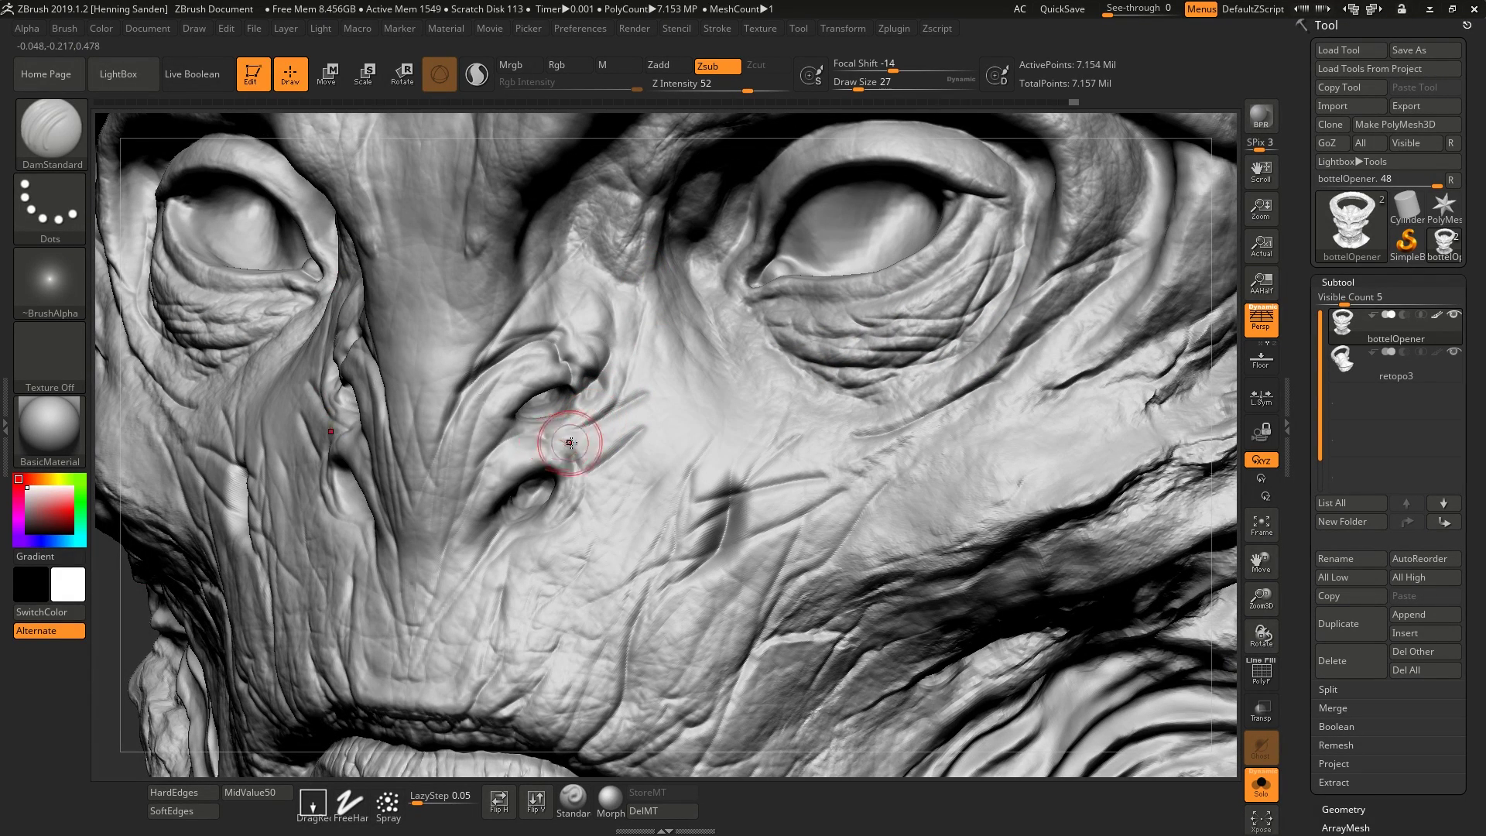
mouse_move(566, 509)
left_mouse_down()
mouse_move(492, 542)
mouse_move(485, 527)
left_mouse_up()
Carve wrinkles across the side of the chin, from the jaw edge toward the area below the lower lip
mouse_move(647, 630)
right_mouse_down("alt")
mouse_move(691, 482)
mouse_move(768, 445)
right_mouse_up("alt")
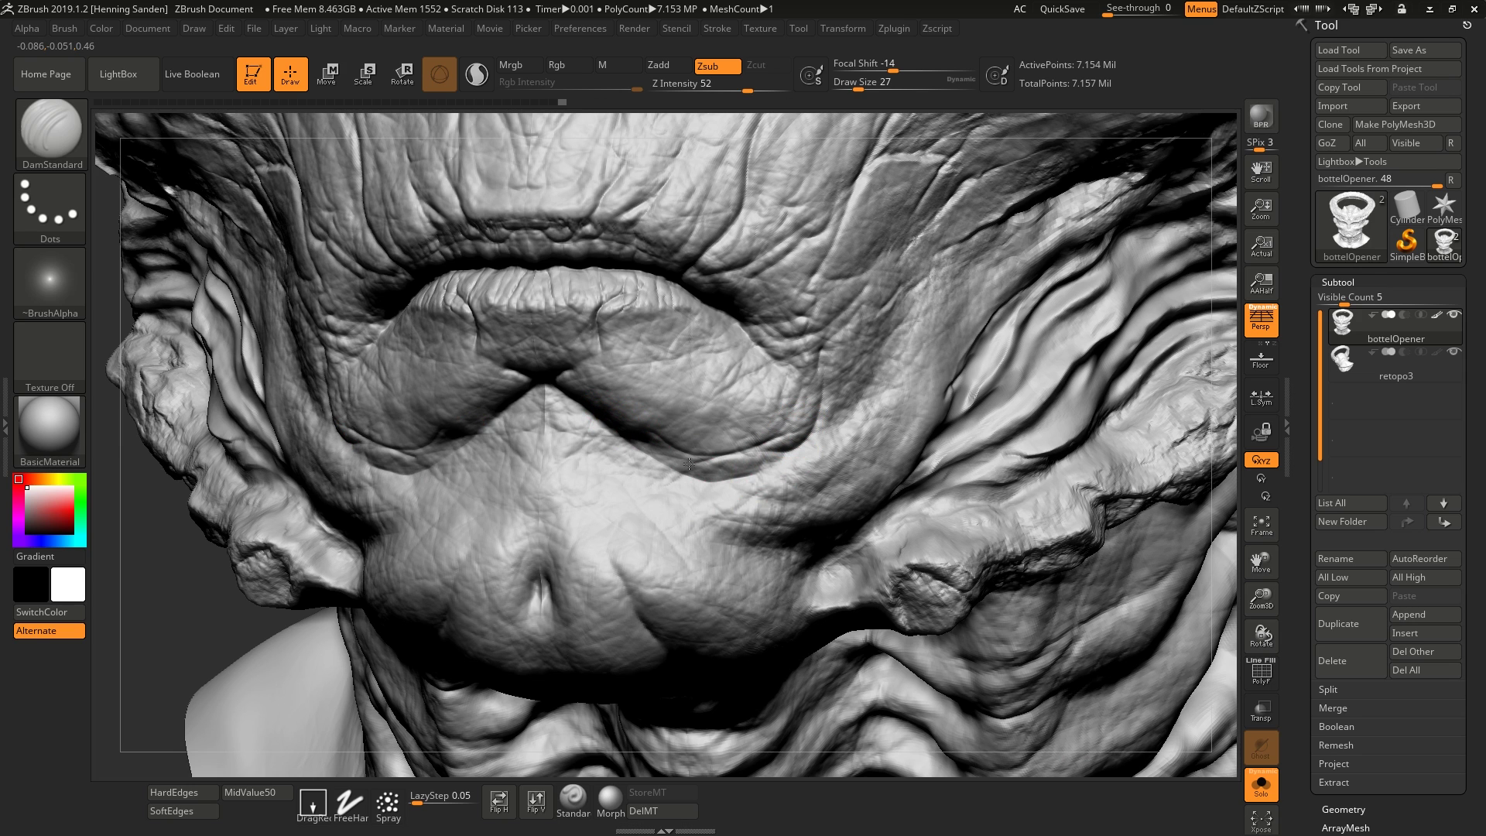
right_click_drag(617, 453, 525, 399)
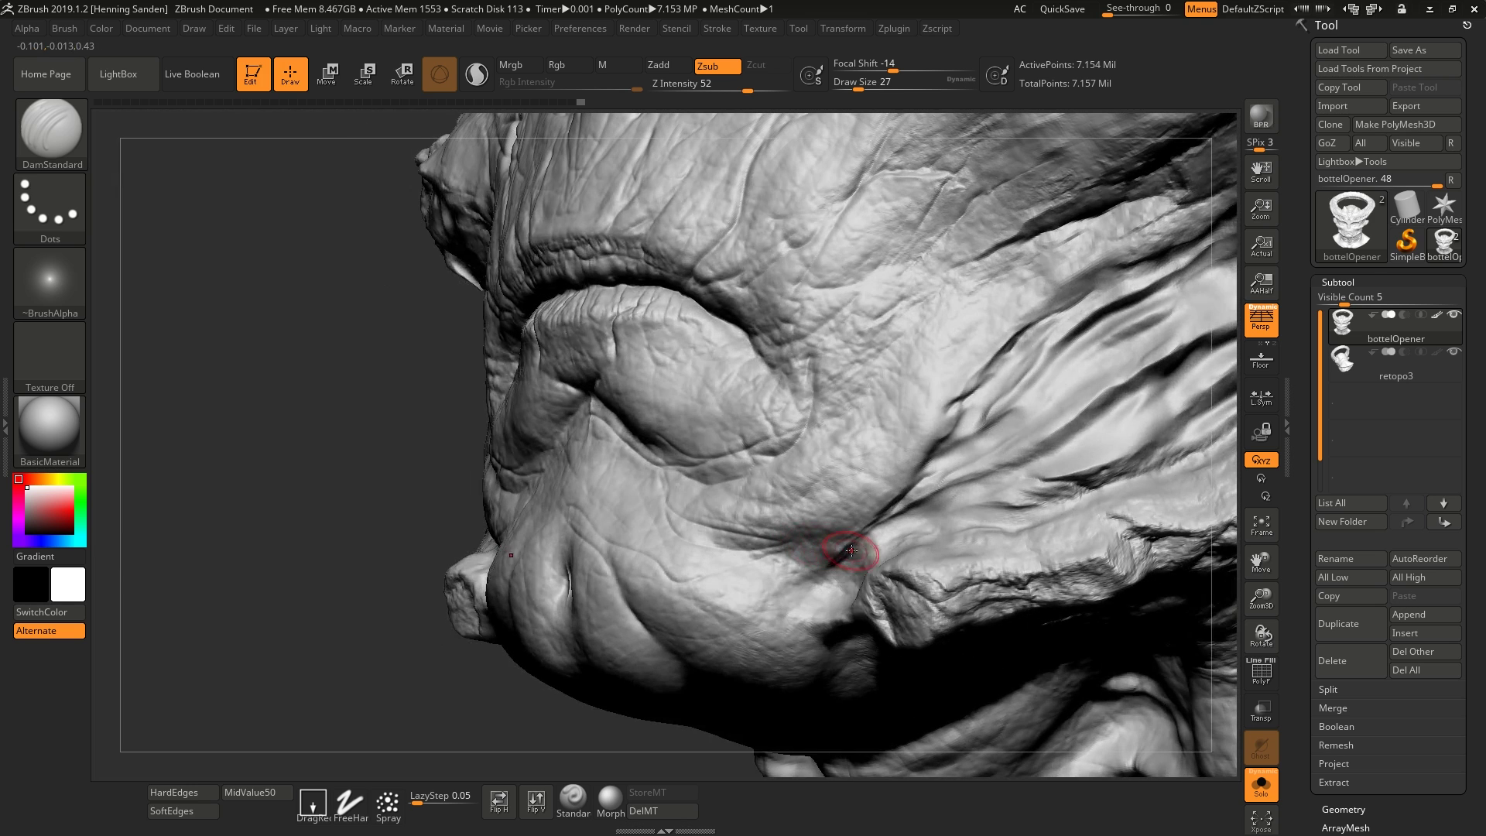
left_click_drag(852, 551, 667, 565)
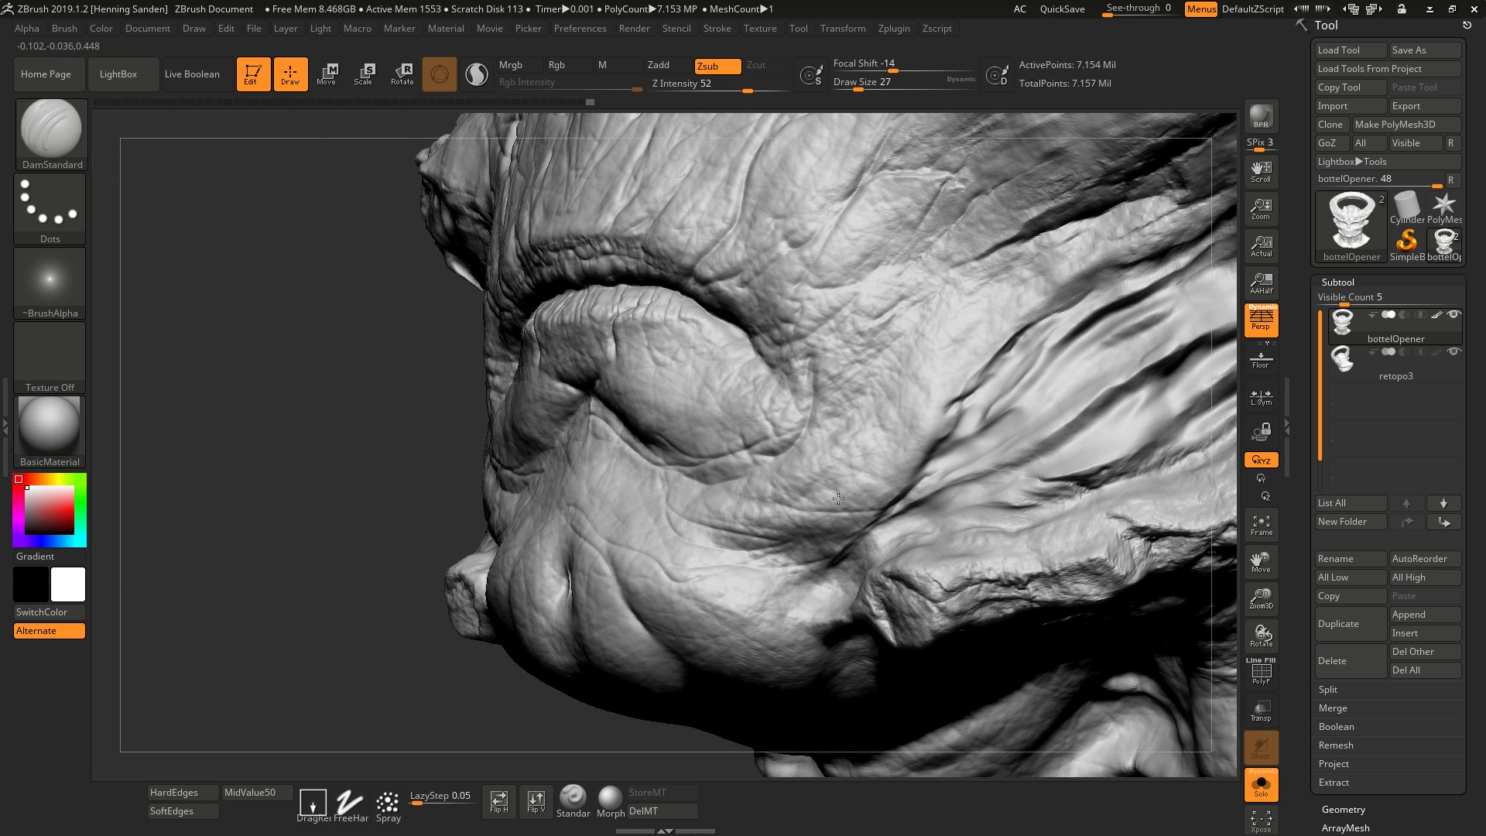
right_click_drag(838, 499, 875, 479)
mouse_move(861, 489)
left_mouse_down()
mouse_move(791, 530)
mouse_move(696, 503)
mouse_move(672, 431)
left_mouse_up()
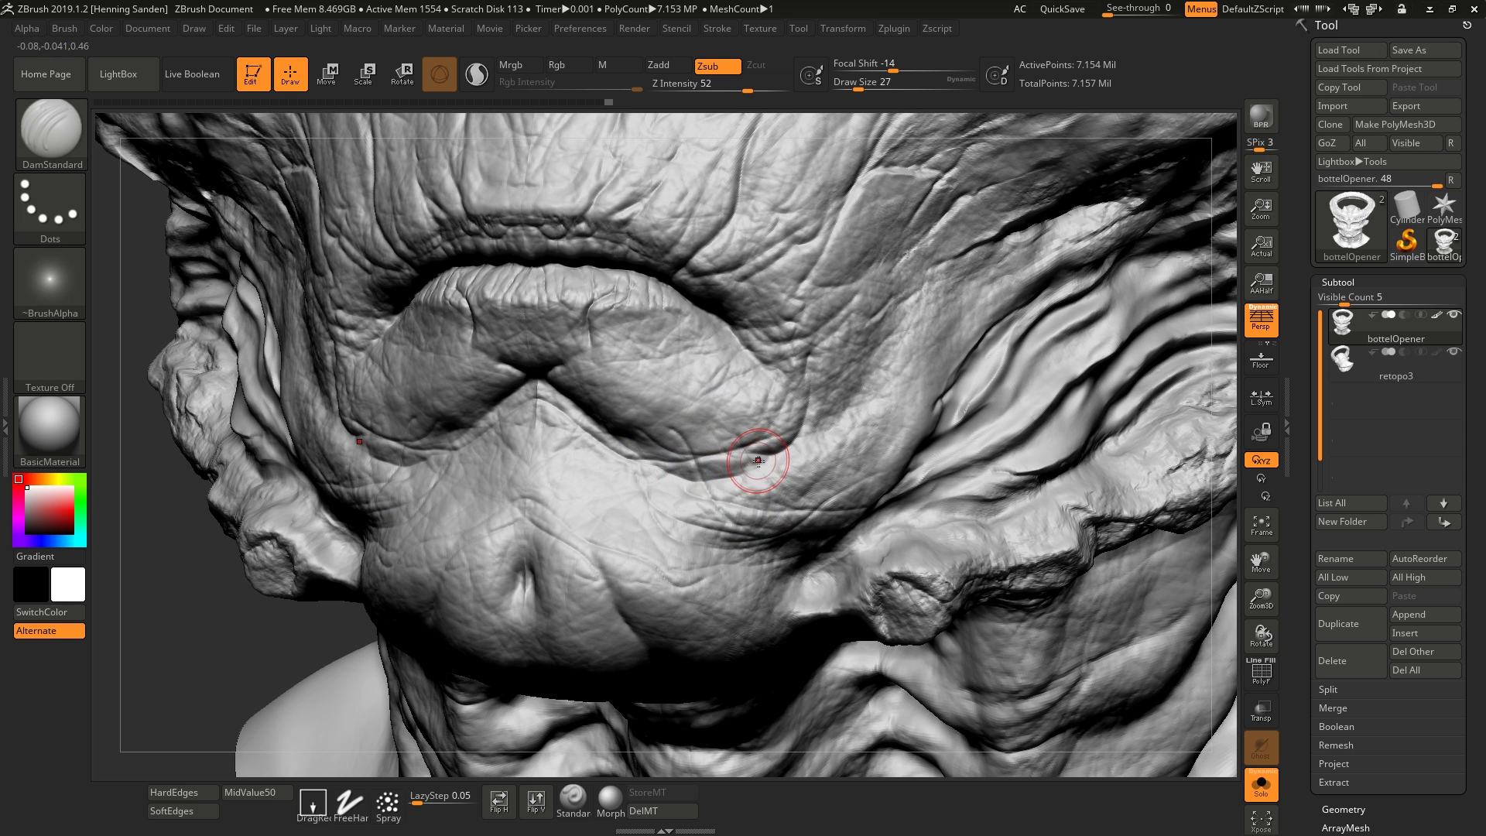
Carve curved wrinkles across the fleshy fold below the lower lip, continuing them out to the lower cheek
mouse_move(758, 461)
left_mouse_down()
mouse_move(641, 431)
mouse_move(601, 391)
mouse_move(802, 430)
left_mouse_up()
mouse_move(803, 377)
left_mouse_down()
mouse_move(724, 433)
mouse_move(644, 399)
left_mouse_up()
left_click_drag(763, 362, 656, 435)
left_click_drag(809, 412, 670, 408)
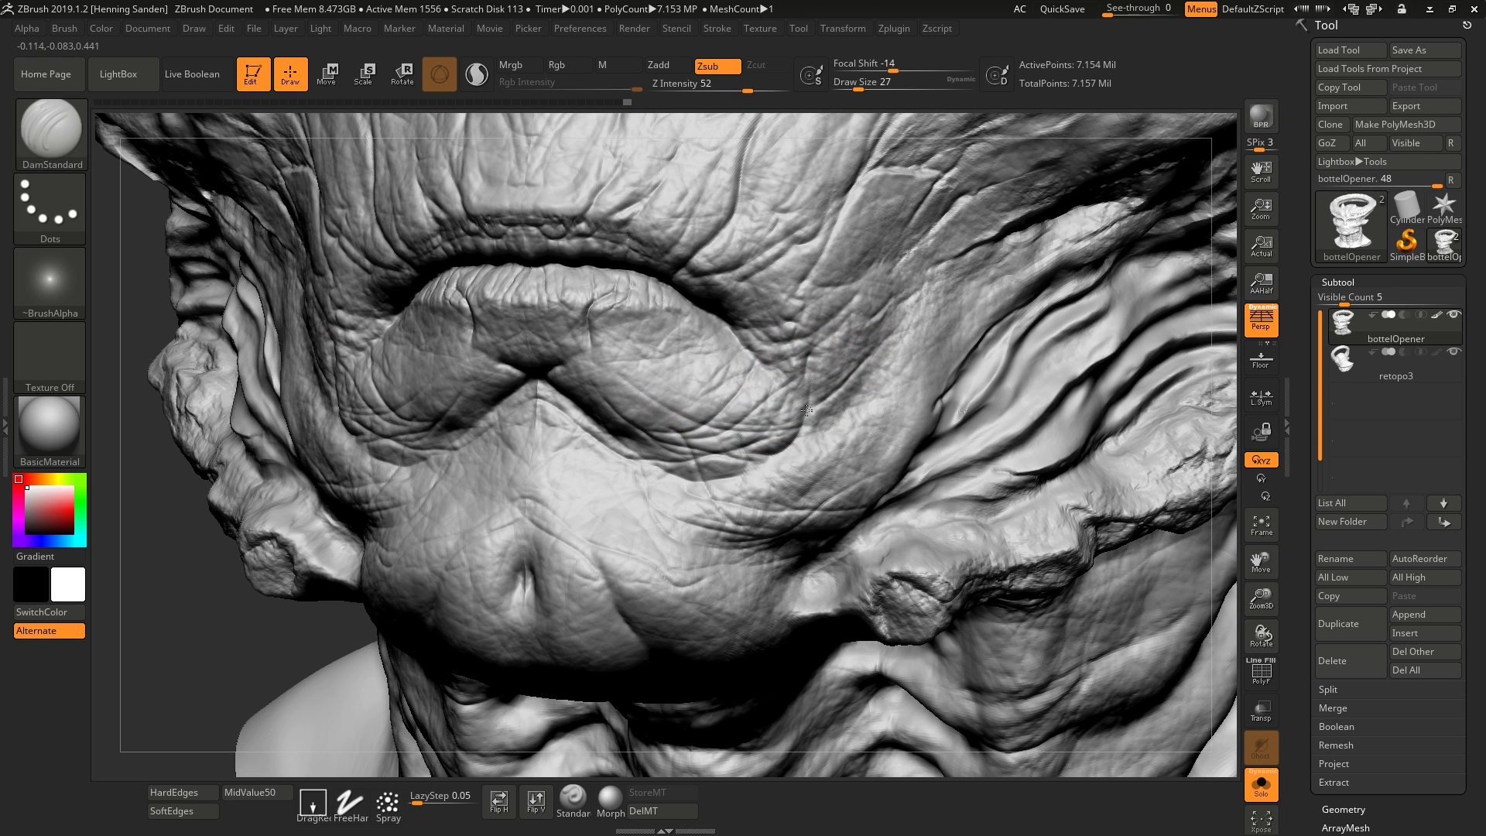
left_click_drag(869, 375, 819, 424)
left_click_drag(766, 466, 744, 480)
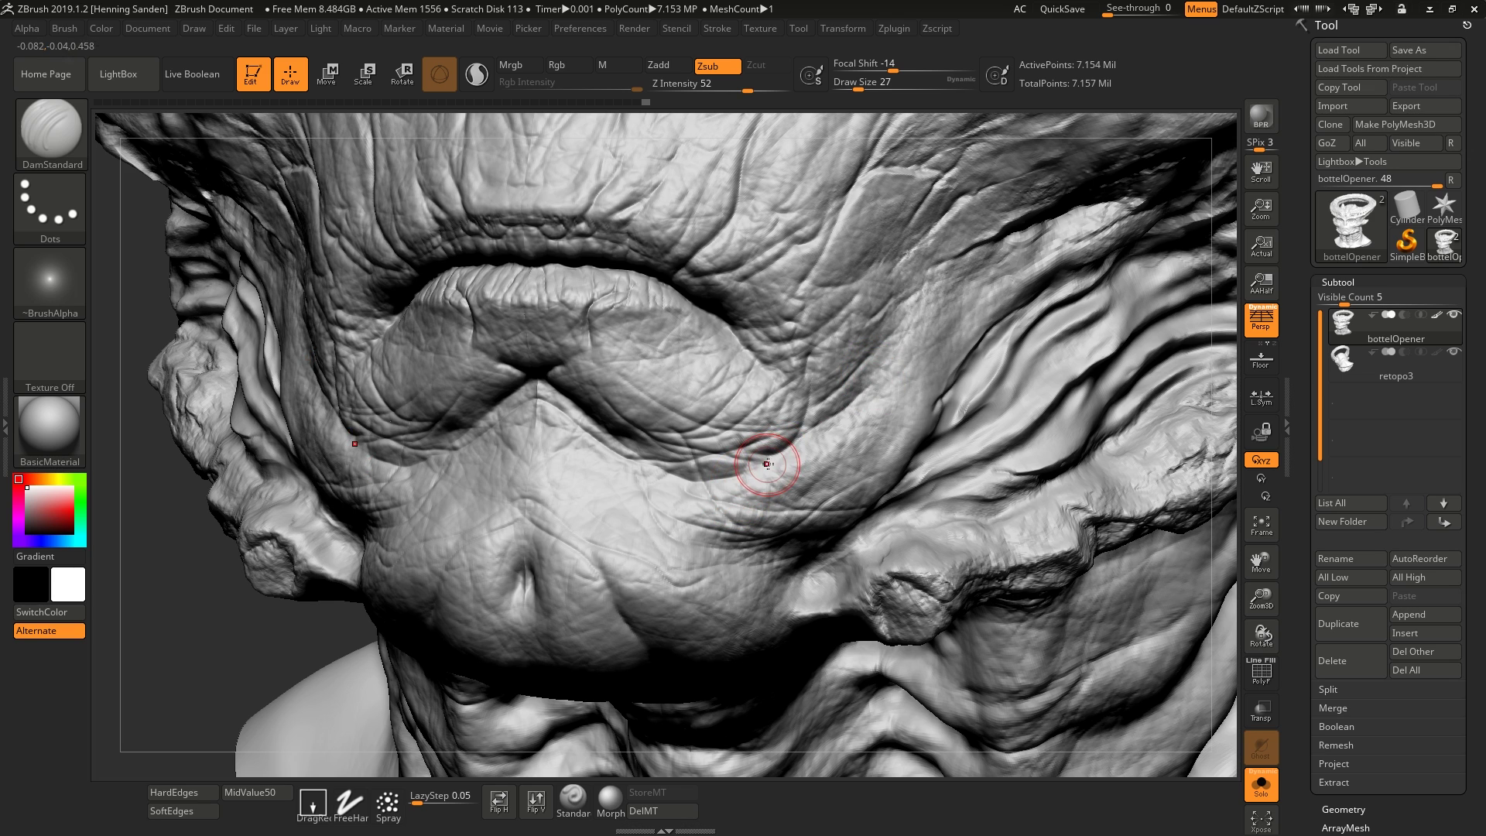
Try long, deep grooves sweeping from the cheek around the mouth corner to the chin, and undo them
mouse_move(744, 404)
left_mouse_down()
mouse_move(608, 356)
mouse_move(725, 446)
mouse_move(823, 465)
mouse_move(847, 412)
left_mouse_up()
key("ctrl+z")
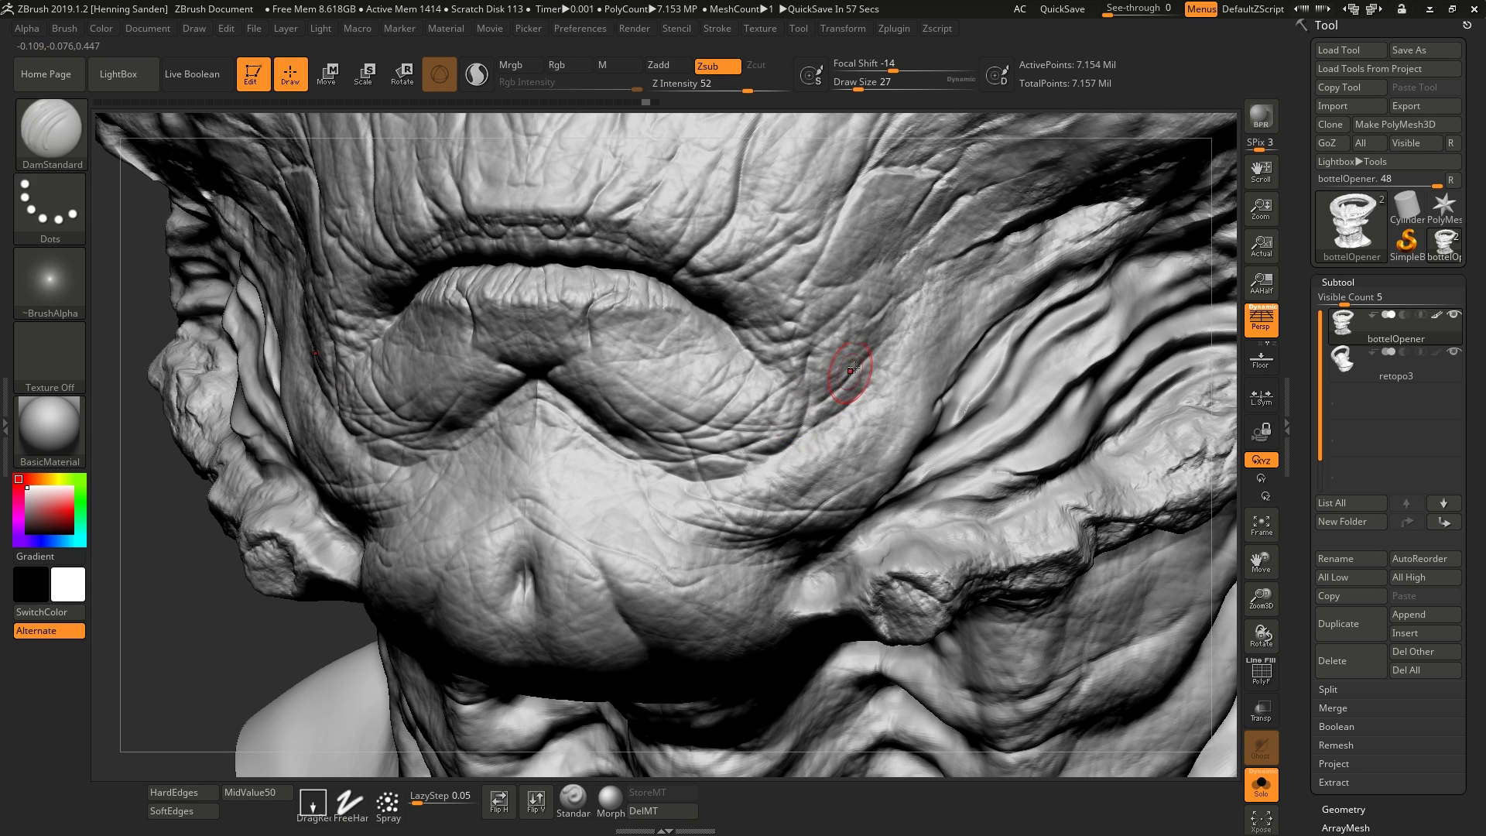
mouse_move(820, 208)
left_mouse_down()
mouse_move(844, 317)
mouse_move(697, 457)
mouse_move(572, 371)
mouse_move(600, 426)
left_mouse_up()
key("ctrl+z")
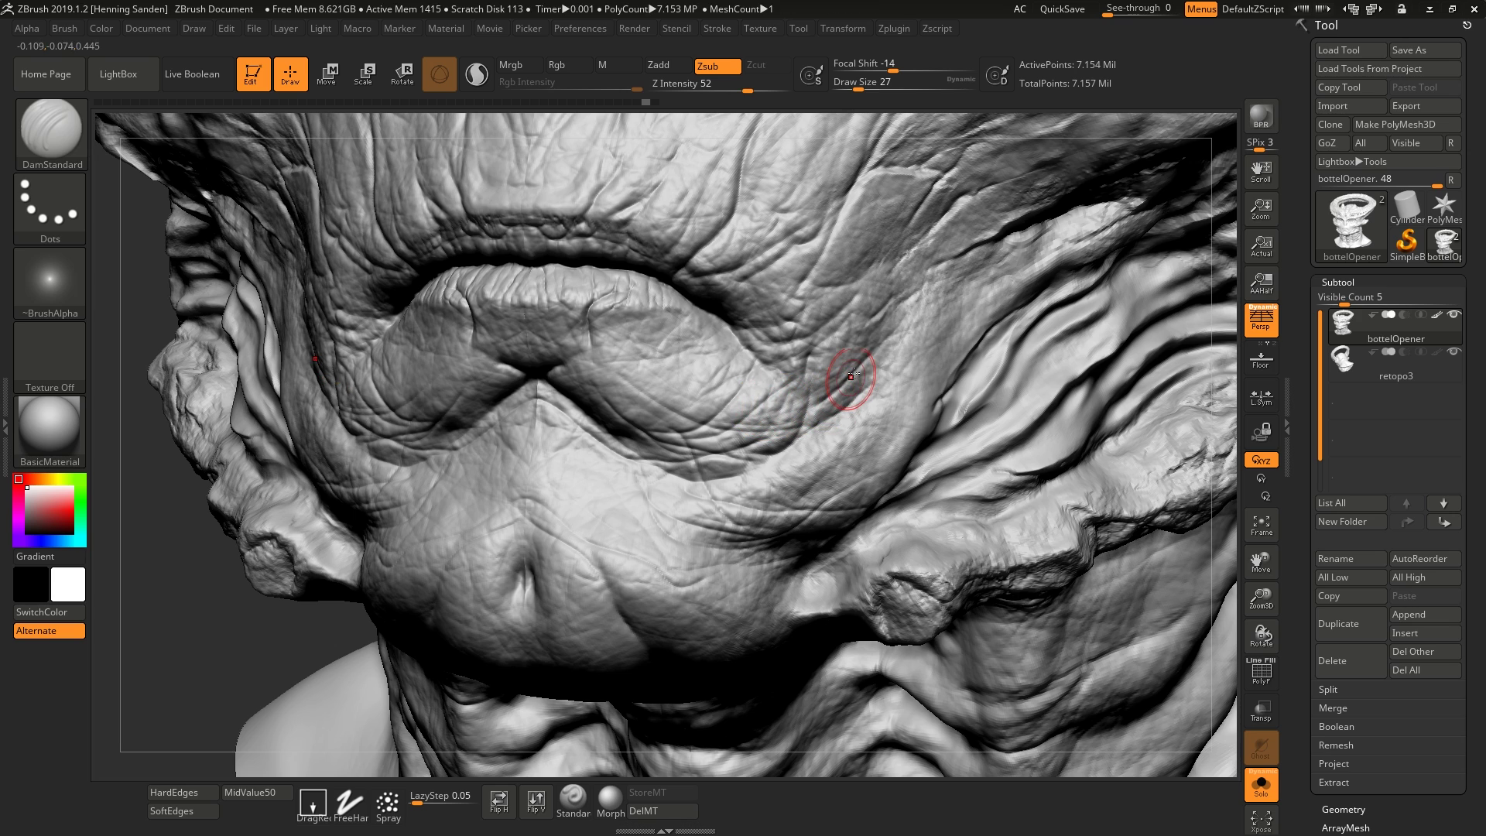
mouse_move(897, 280)
left_mouse_down()
mouse_move(883, 352)
mouse_move(824, 433)
mouse_move(737, 454)
left_mouse_up()
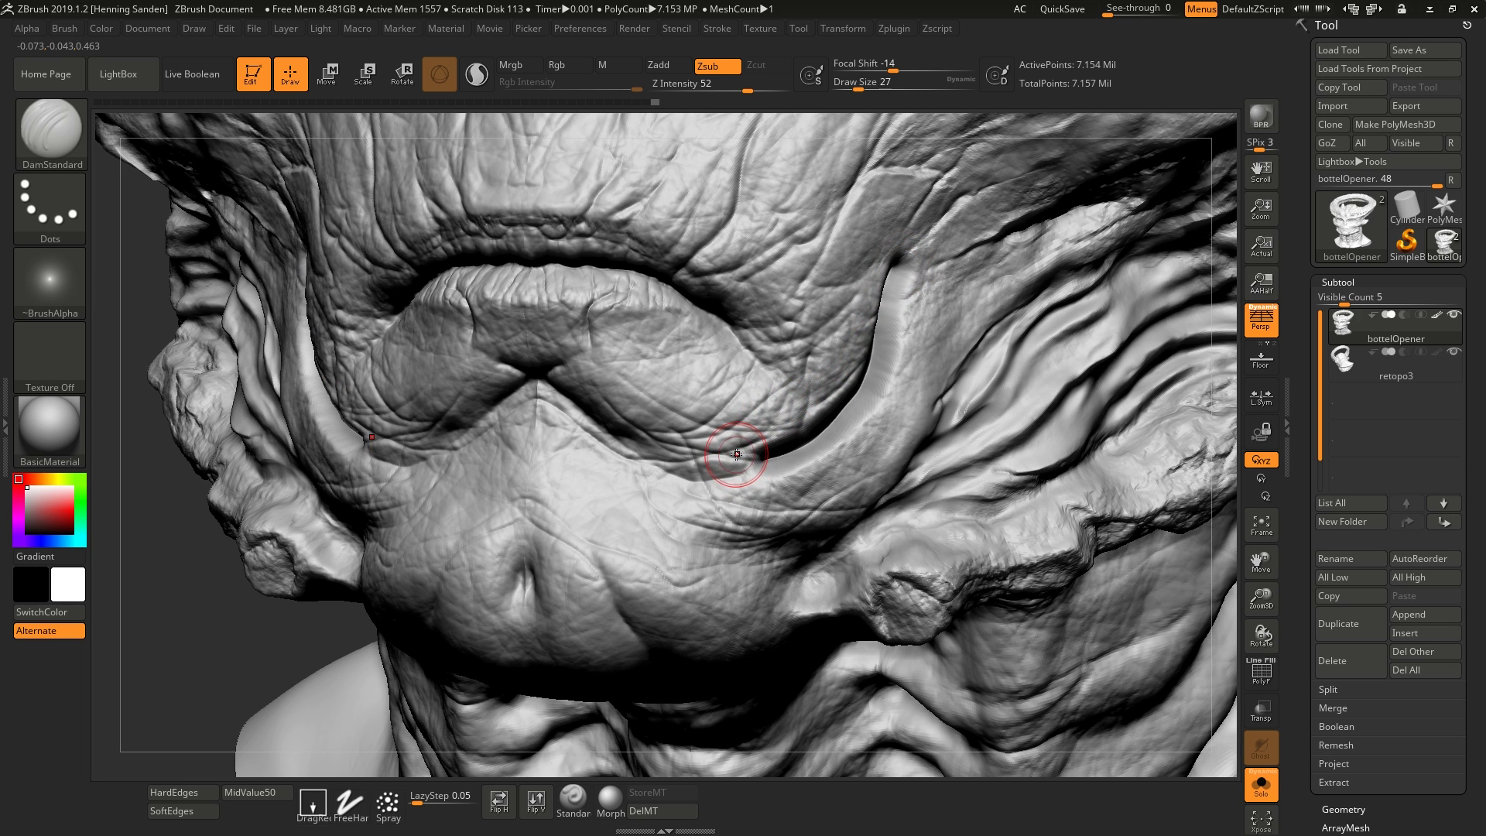
key("ctrl+z")
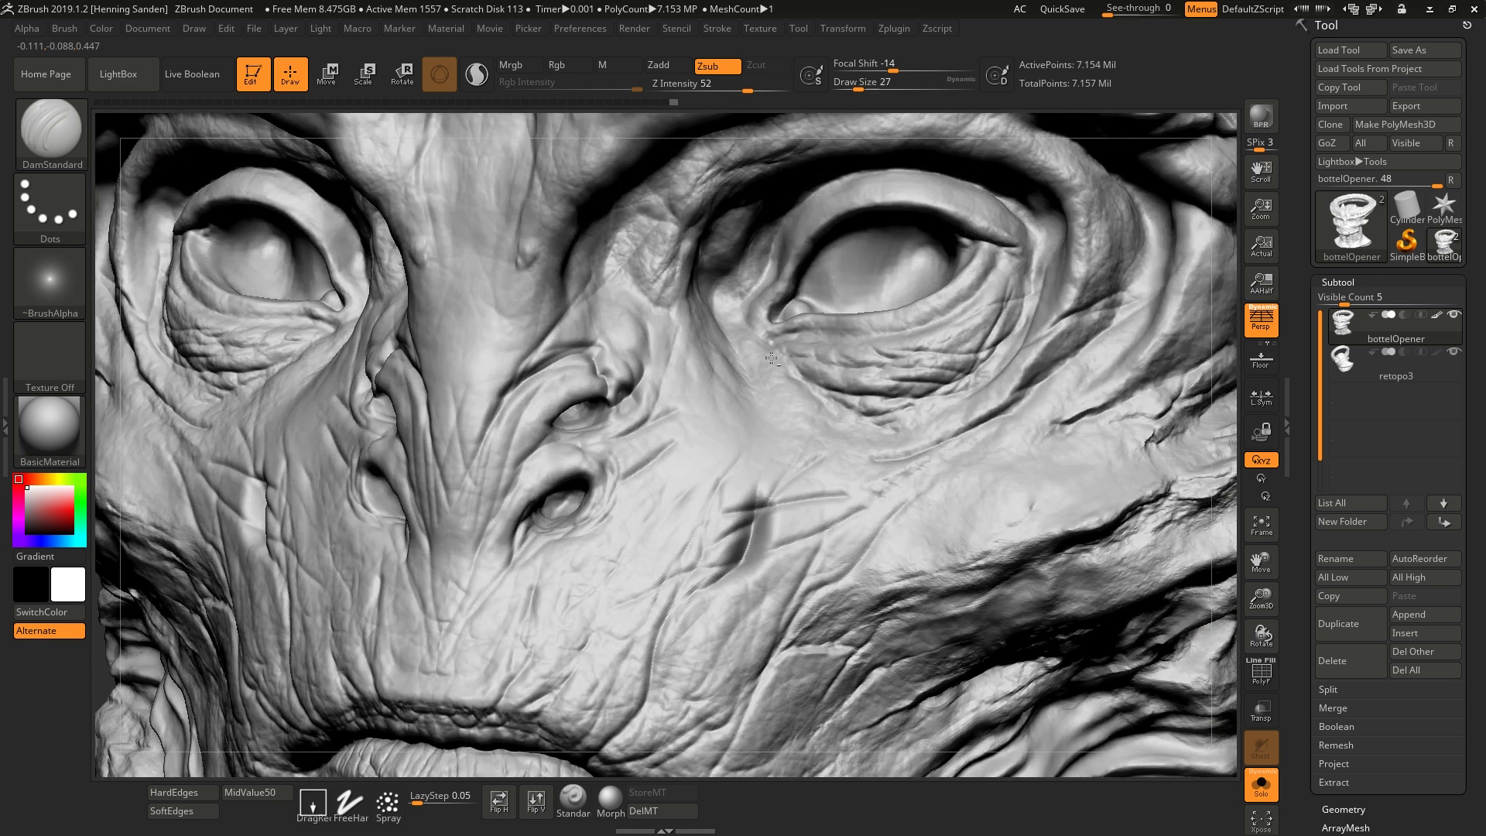
Carve fine creases at the outer and inner corners of the eye, running into the skin beside the lower lid
right_click_drag(772, 348, 758, 391, "alt")
mouse_move(939, 333)
right_mouse_down()
mouse_move(973, 370)
mouse_move(948, 425)
mouse_move(910, 405)
right_mouse_up()
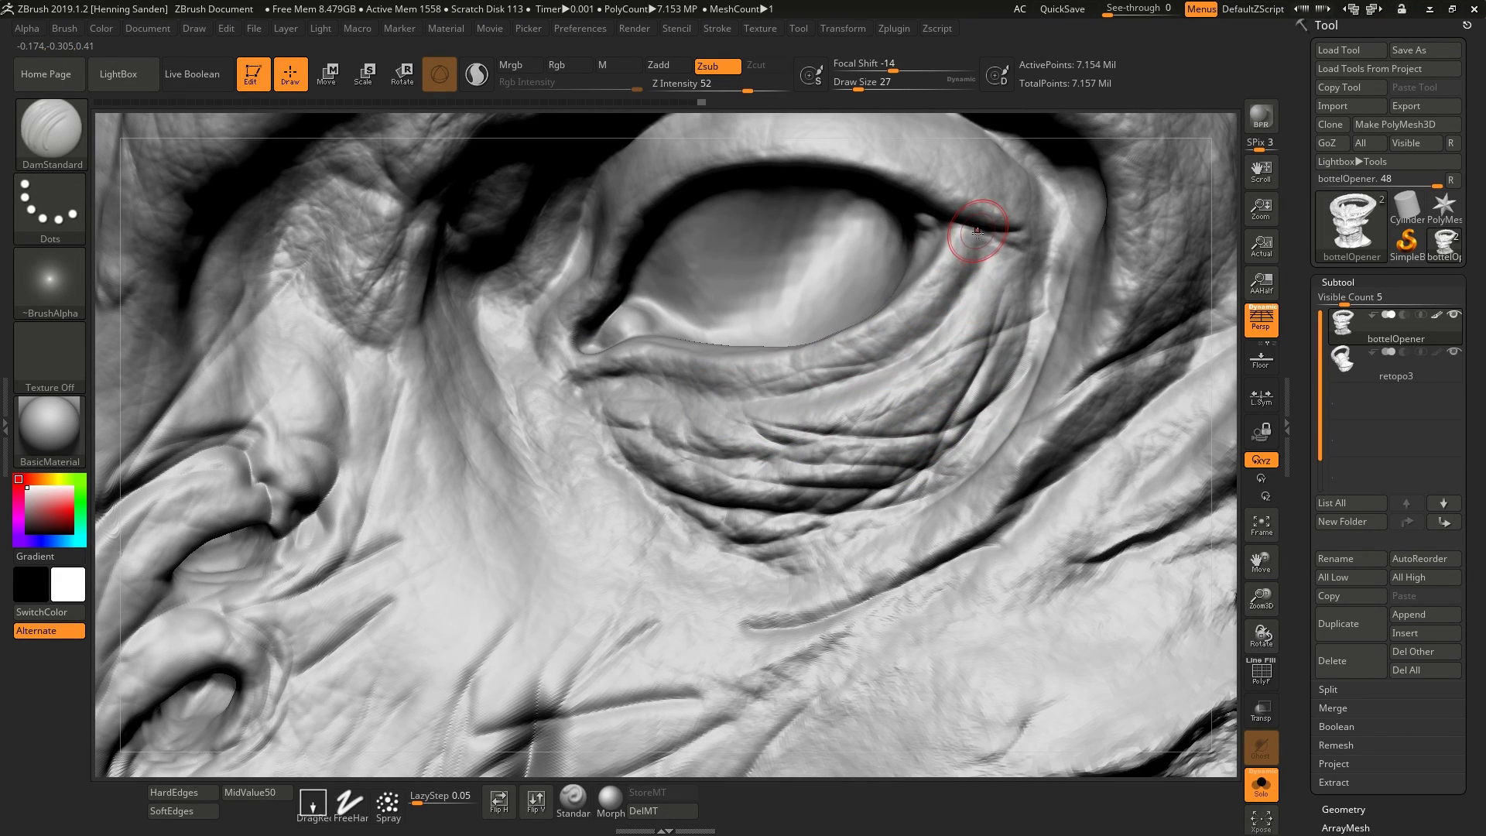
left_click_drag(977, 234, 987, 236)
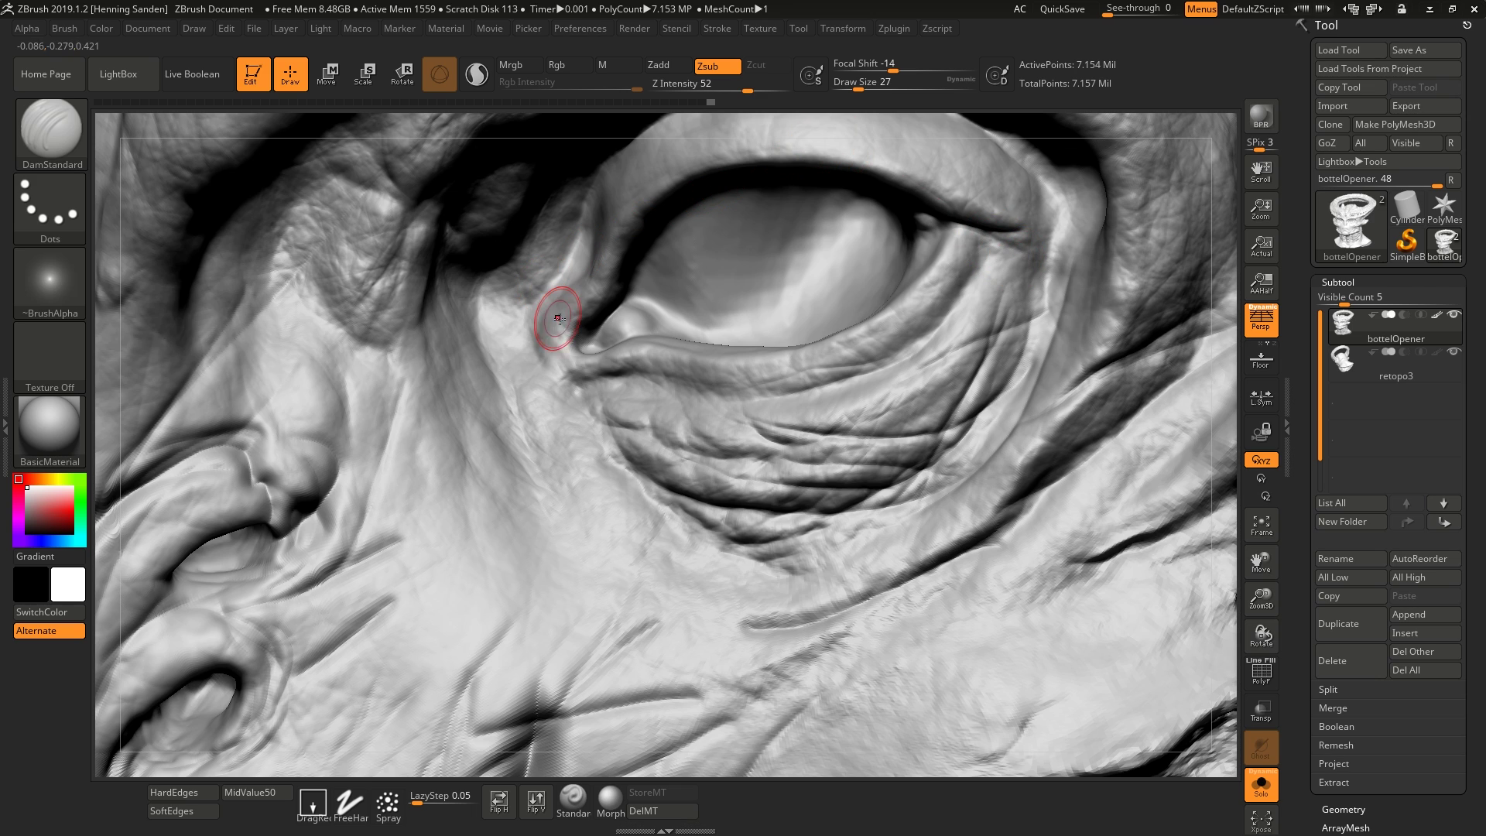
mouse_move(562, 320)
left_mouse_down()
mouse_move(589, 329)
mouse_move(579, 361)
mouse_move(539, 342)
mouse_move(589, 208)
left_mouse_up()
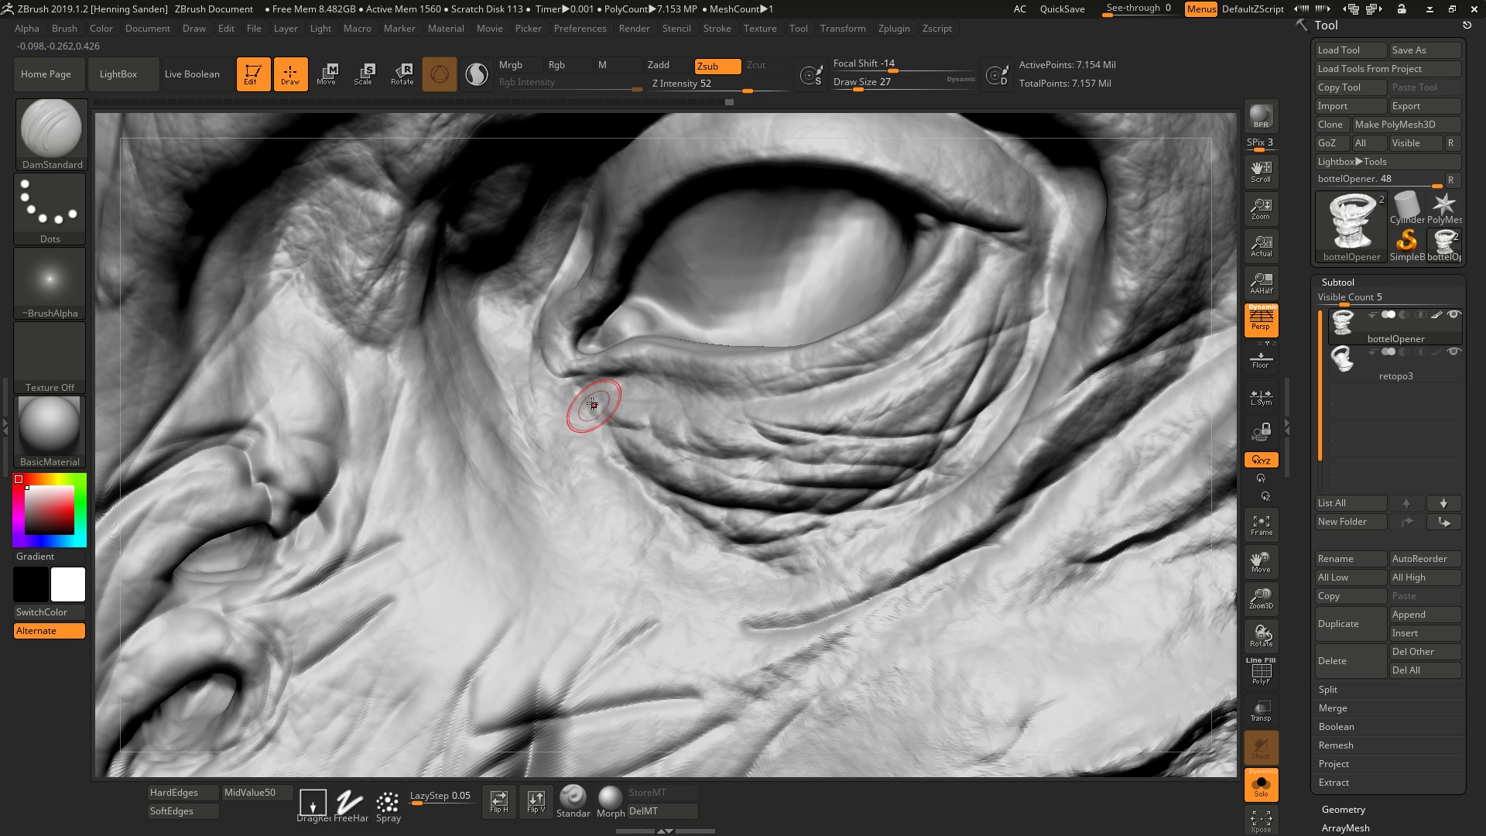
mouse_move(587, 402)
left_mouse_down()
mouse_move(522, 302)
mouse_move(542, 280)
left_mouse_up()
Carve long thin wrinkles down the side of the nose, from beside the inner eye toward the upper nostril
right_click_drag(398, 378, 420, 332)
mouse_move(436, 269)
left_mouse_down()
mouse_move(400, 413)
mouse_move(464, 207)
mouse_move(360, 473)
left_mouse_up()
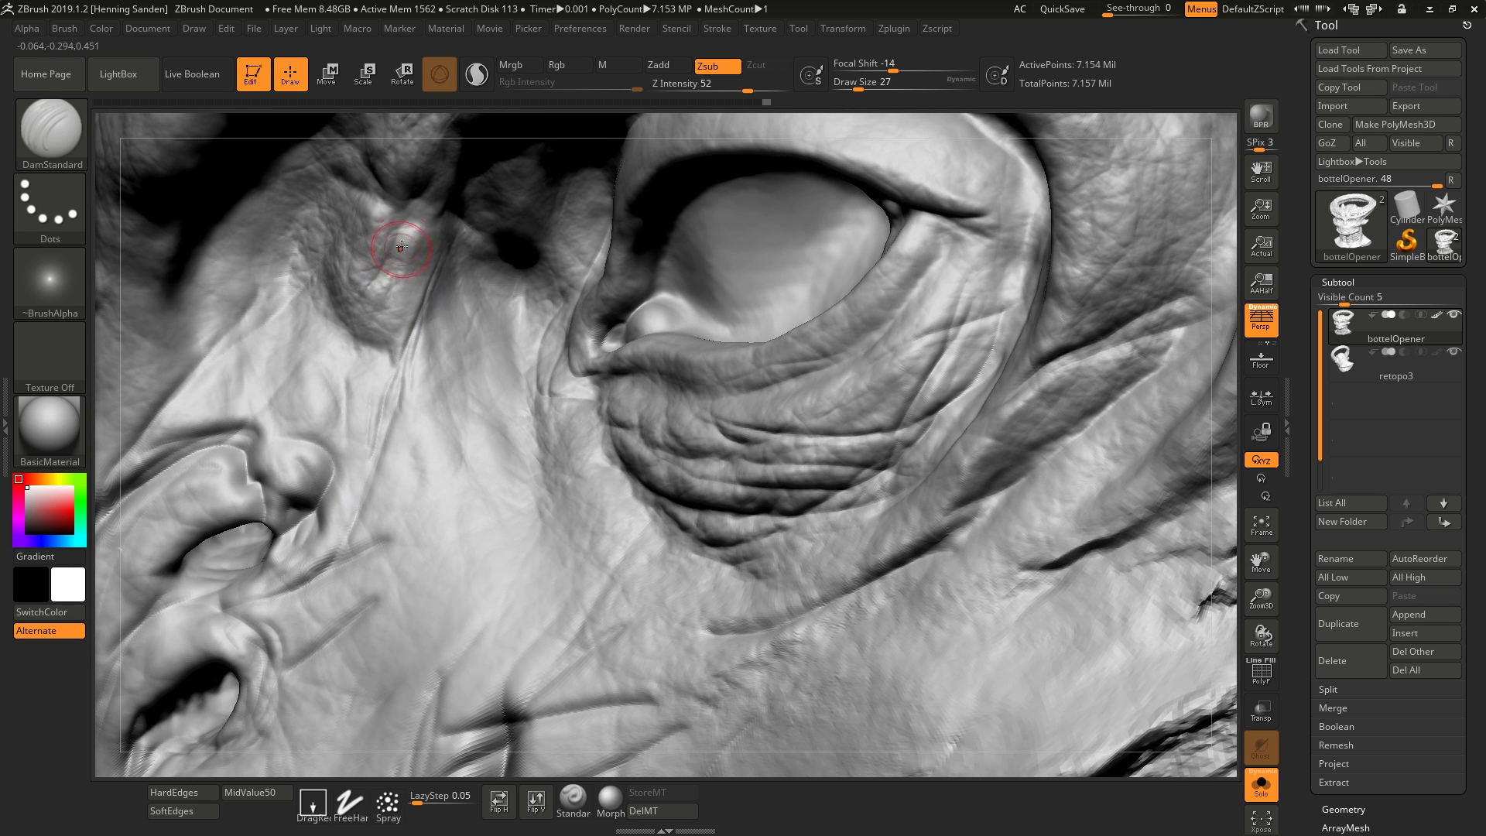
mouse_move(412, 211)
left_mouse_down()
mouse_move(371, 357)
mouse_move(401, 238)
left_mouse_up()
mouse_move(332, 440)
left_mouse_down()
mouse_move(308, 487)
mouse_move(241, 503)
left_mouse_up()
Carve creases across the fold above the upper nostril and deepen its inner end beside the nose bridge
mouse_move(446, 491)
right_mouse_down("alt")
mouse_move(644, 395)
mouse_move(989, 309)
right_mouse_up("alt")
right_click_drag(596, 408, 707, 415)
mouse_move(716, 399)
left_mouse_down()
mouse_move(641, 426)
mouse_move(643, 438)
mouse_move(697, 341)
left_mouse_up()
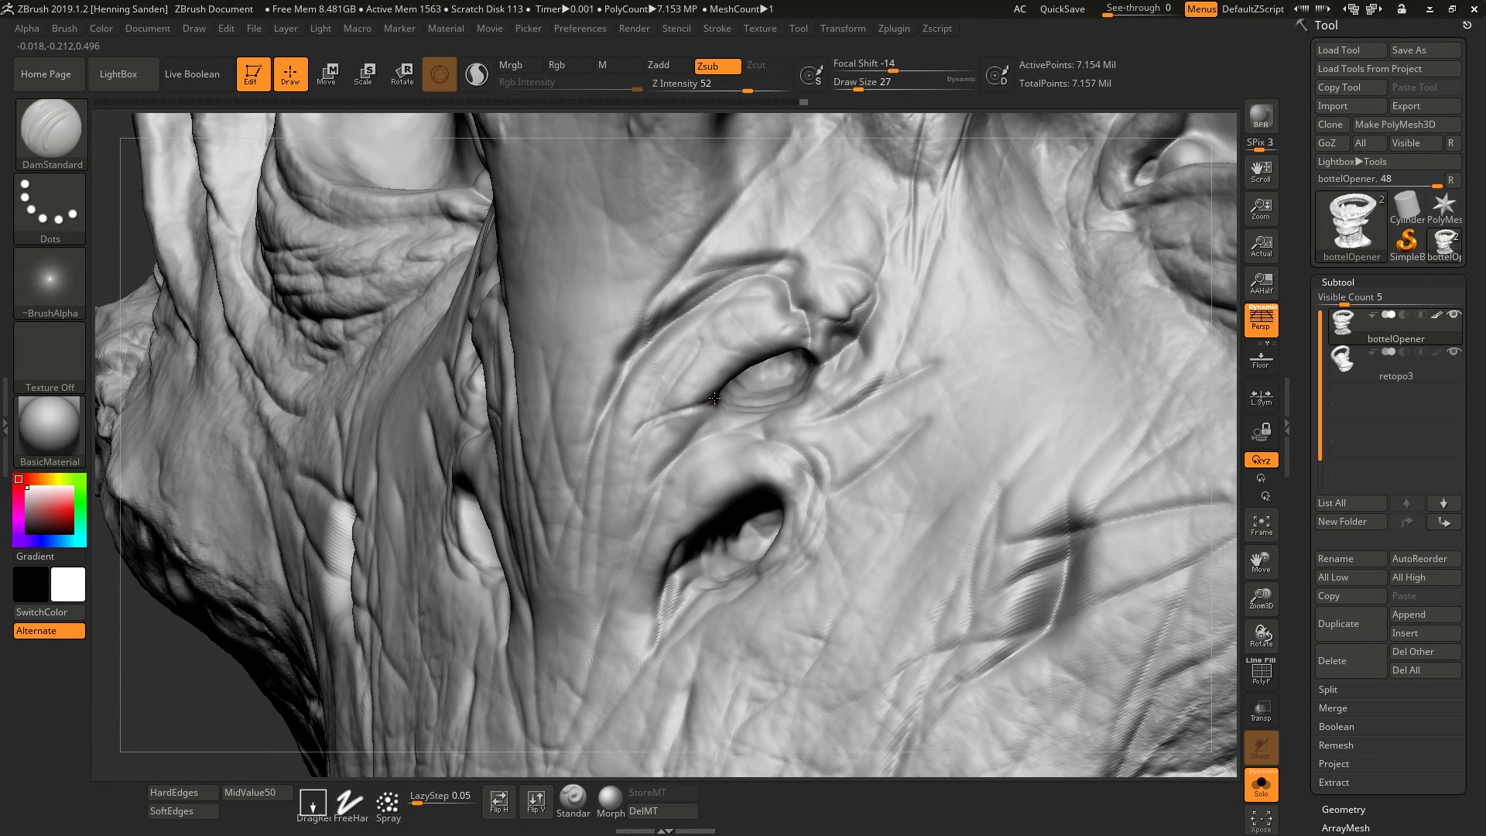
mouse_move(713, 398)
left_mouse_down()
mouse_move(620, 315)
mouse_move(626, 231)
mouse_move(619, 369)
mouse_move(642, 336)
mouse_move(629, 350)
left_mouse_up()
right_click_drag(864, 474, 884, 445)
mouse_move(797, 404)
right_mouse_down()
mouse_move(759, 435)
mouse_move(716, 399)
right_mouse_up()
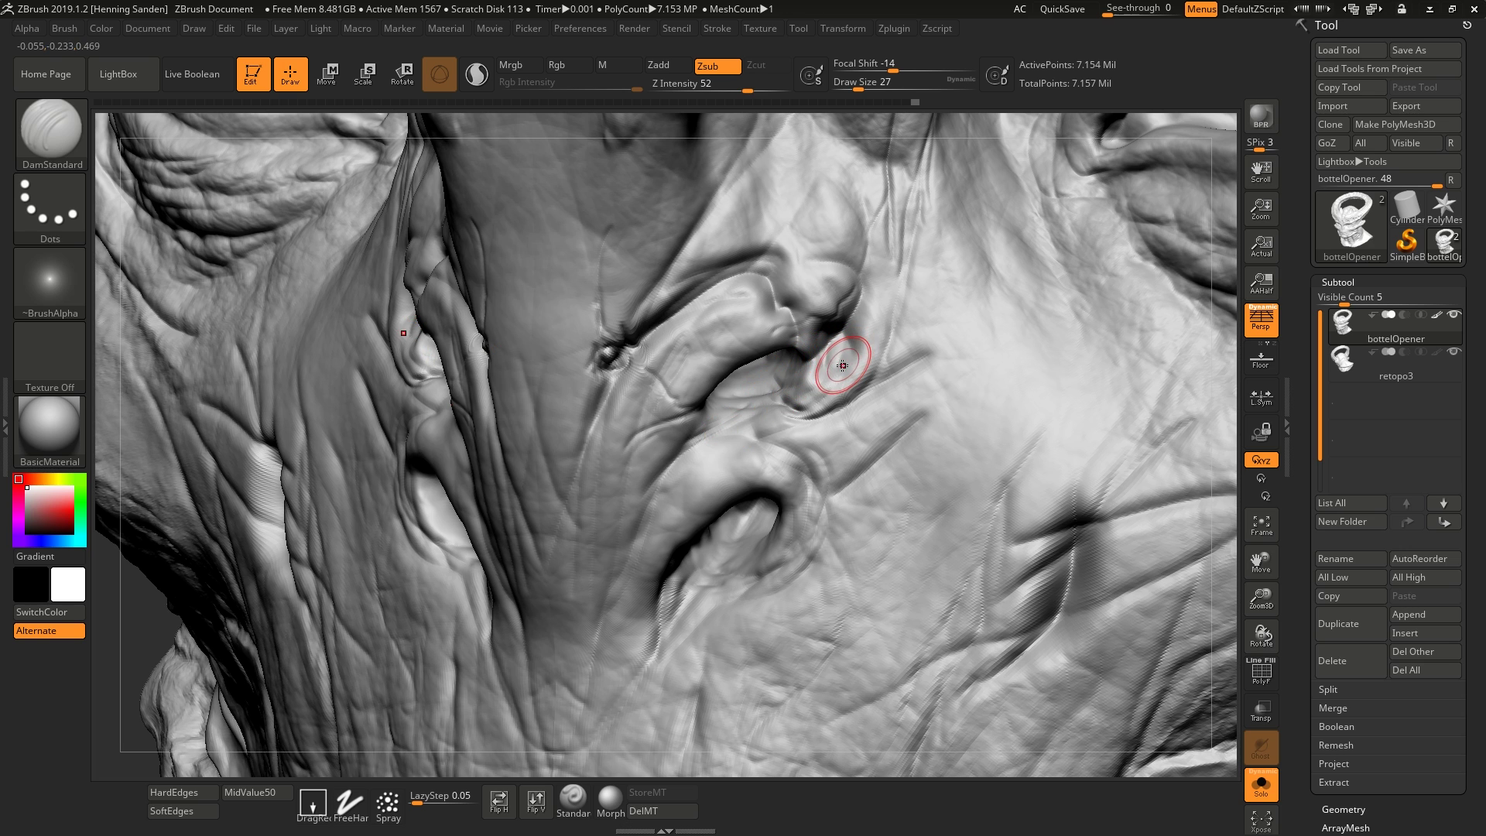
Deepen the creases around the outer edge of the upper nostril and down the folds below it
mouse_move(848, 355)
left_mouse_down()
mouse_move(805, 406)
mouse_move(736, 406)
left_mouse_up()
right_click_drag(734, 407, 729, 403)
left_click_drag(713, 422, 623, 512)
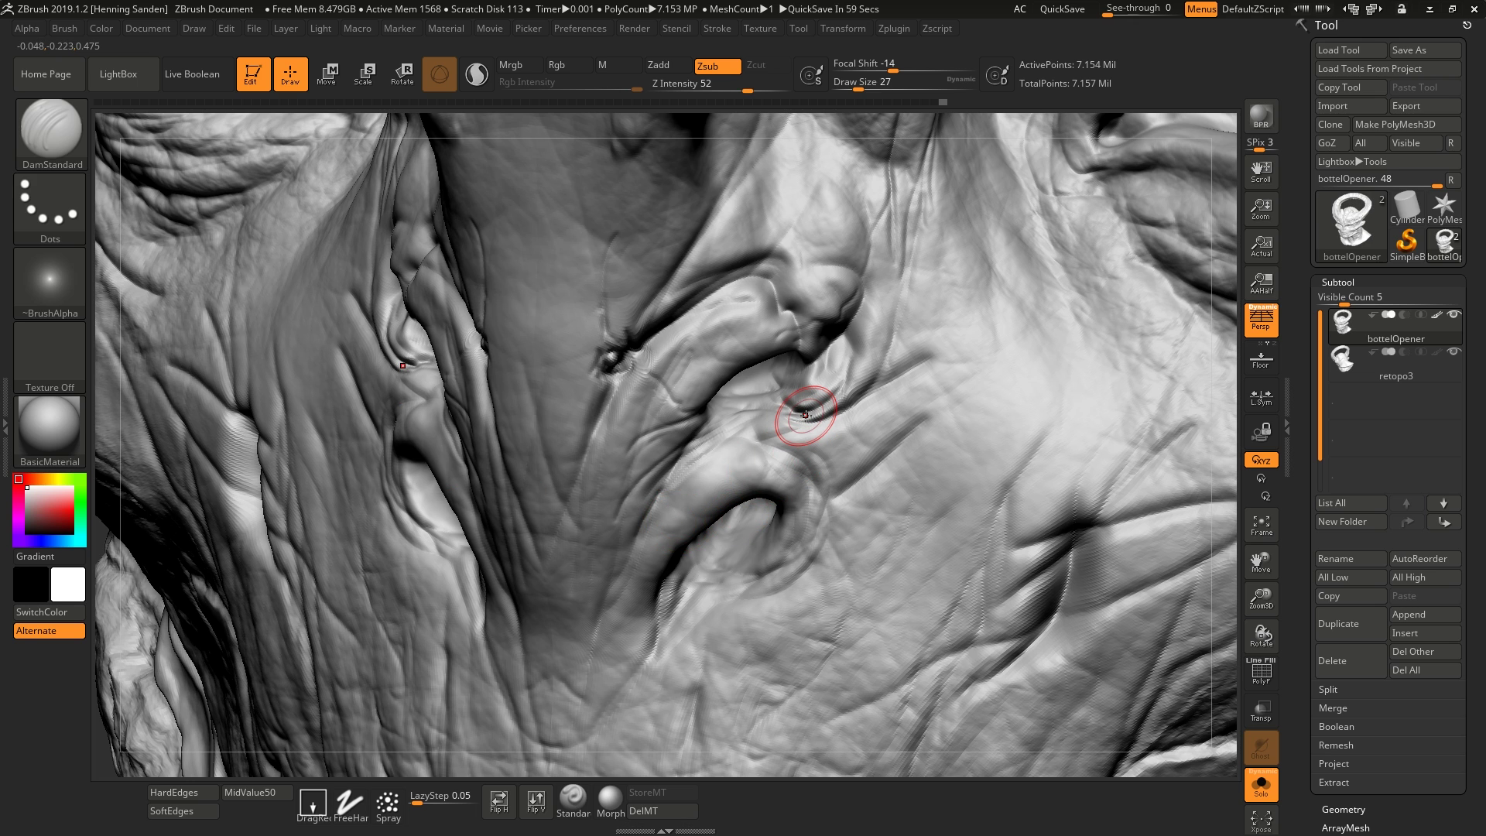
right_click_drag(804, 380, 839, 358)
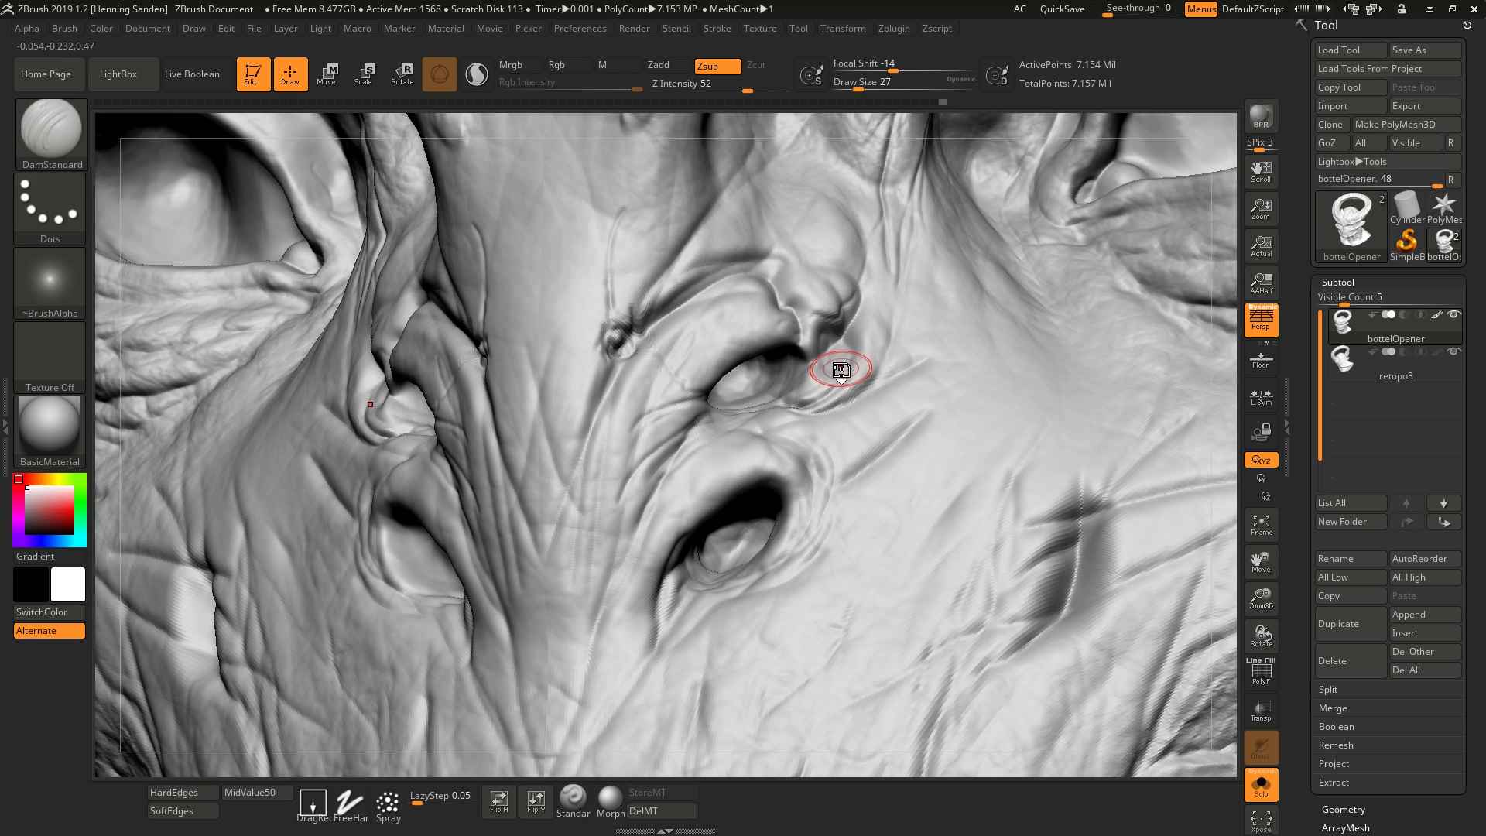
Build up volume around the outer rim of the upper nostril with the ClayBuildup brush at draw size 39
key("b")
key("c")
key("b")
key("s")
left_click_drag(839, 363, 844, 363)
left_click_drag(850, 370, 813, 349)
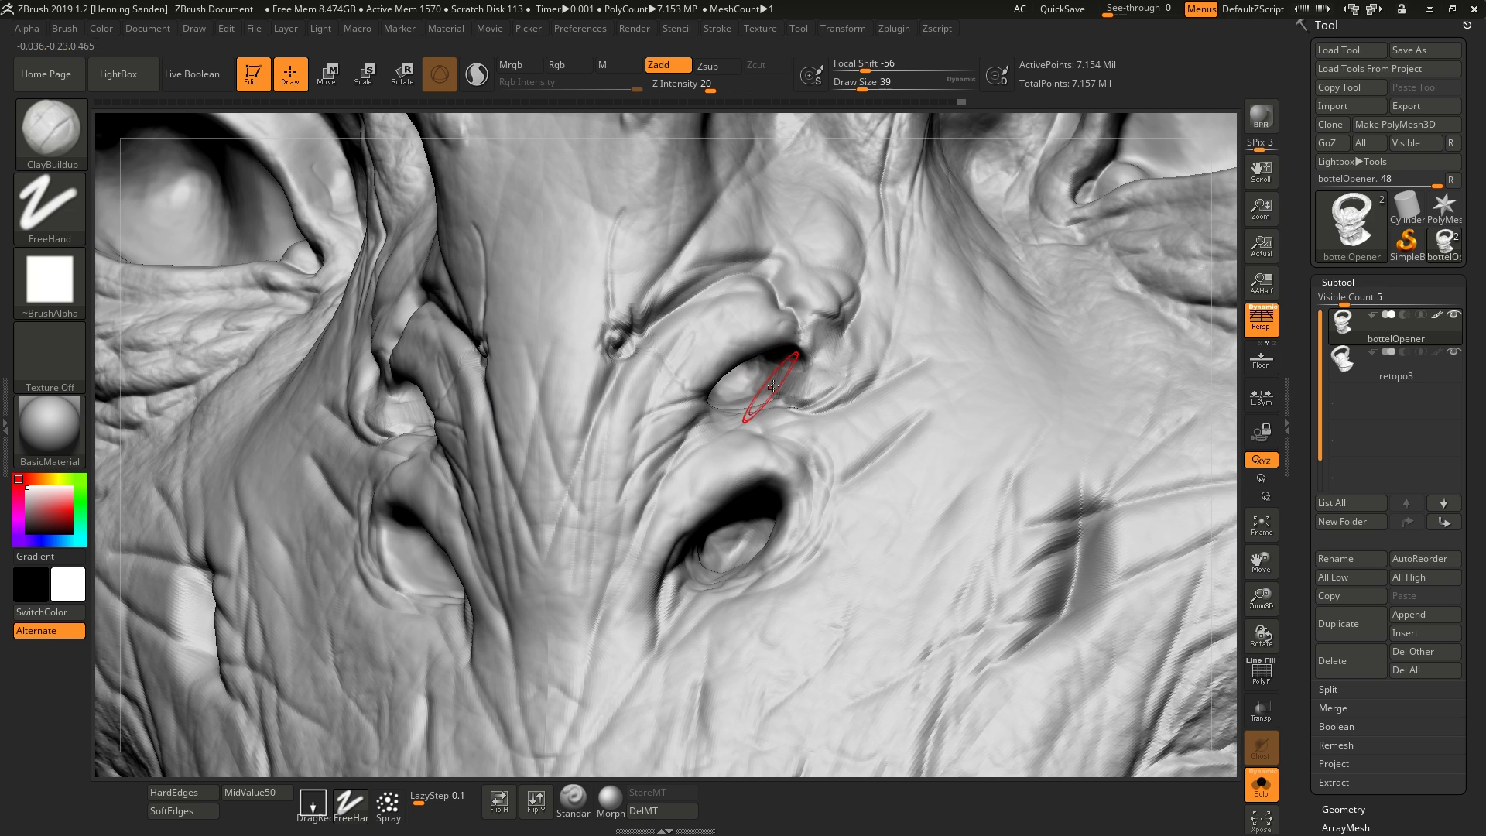
right_click_drag(778, 382, 783, 377)
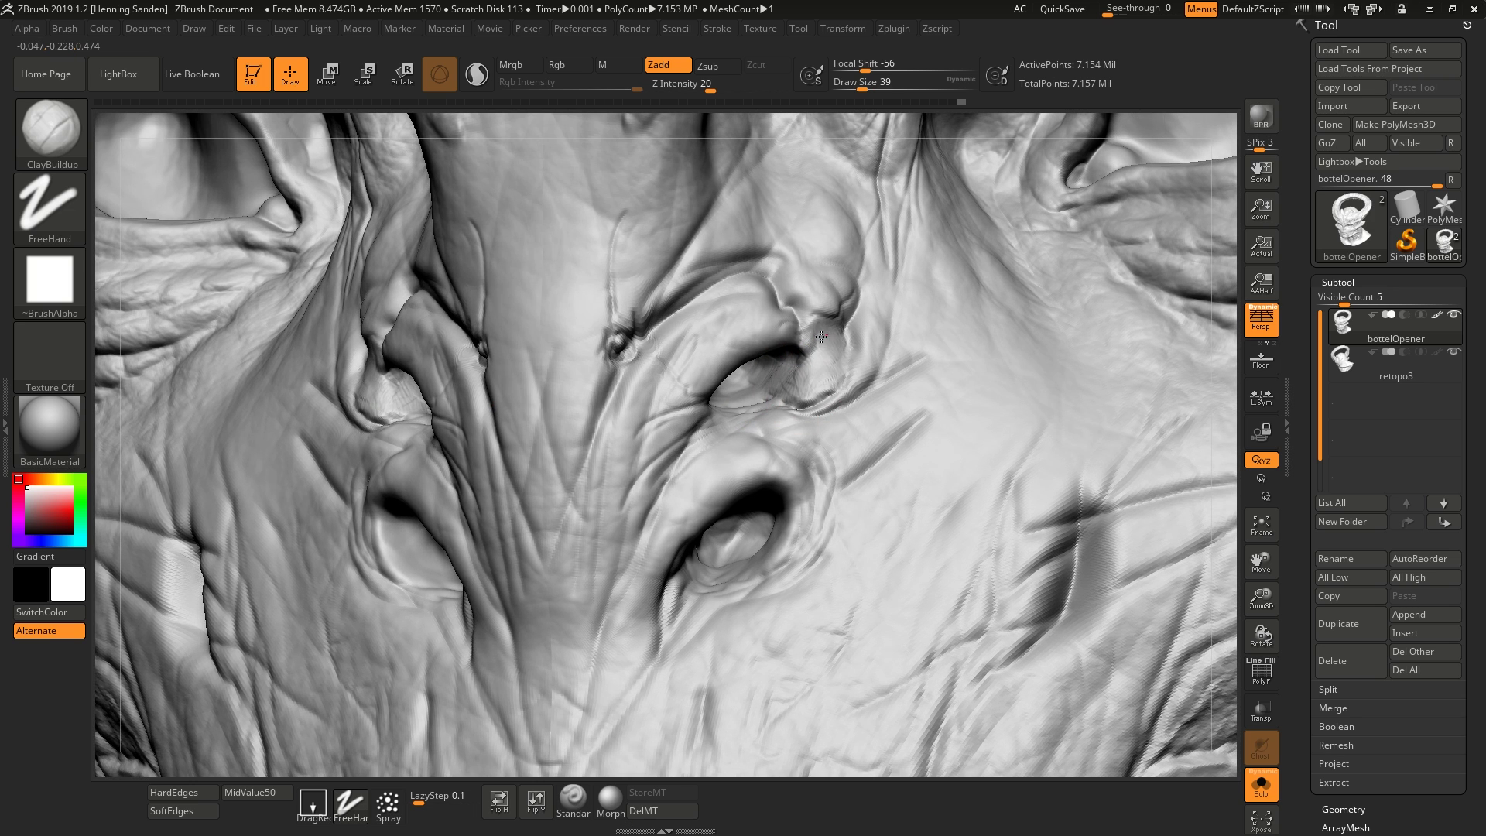
left_click_drag(819, 339, 825, 364)
right_click_drag(808, 359, 858, 357)
mouse_move(857, 356)
left_mouse_down()
mouse_move(832, 325)
mouse_move(818, 388)
left_mouse_up()
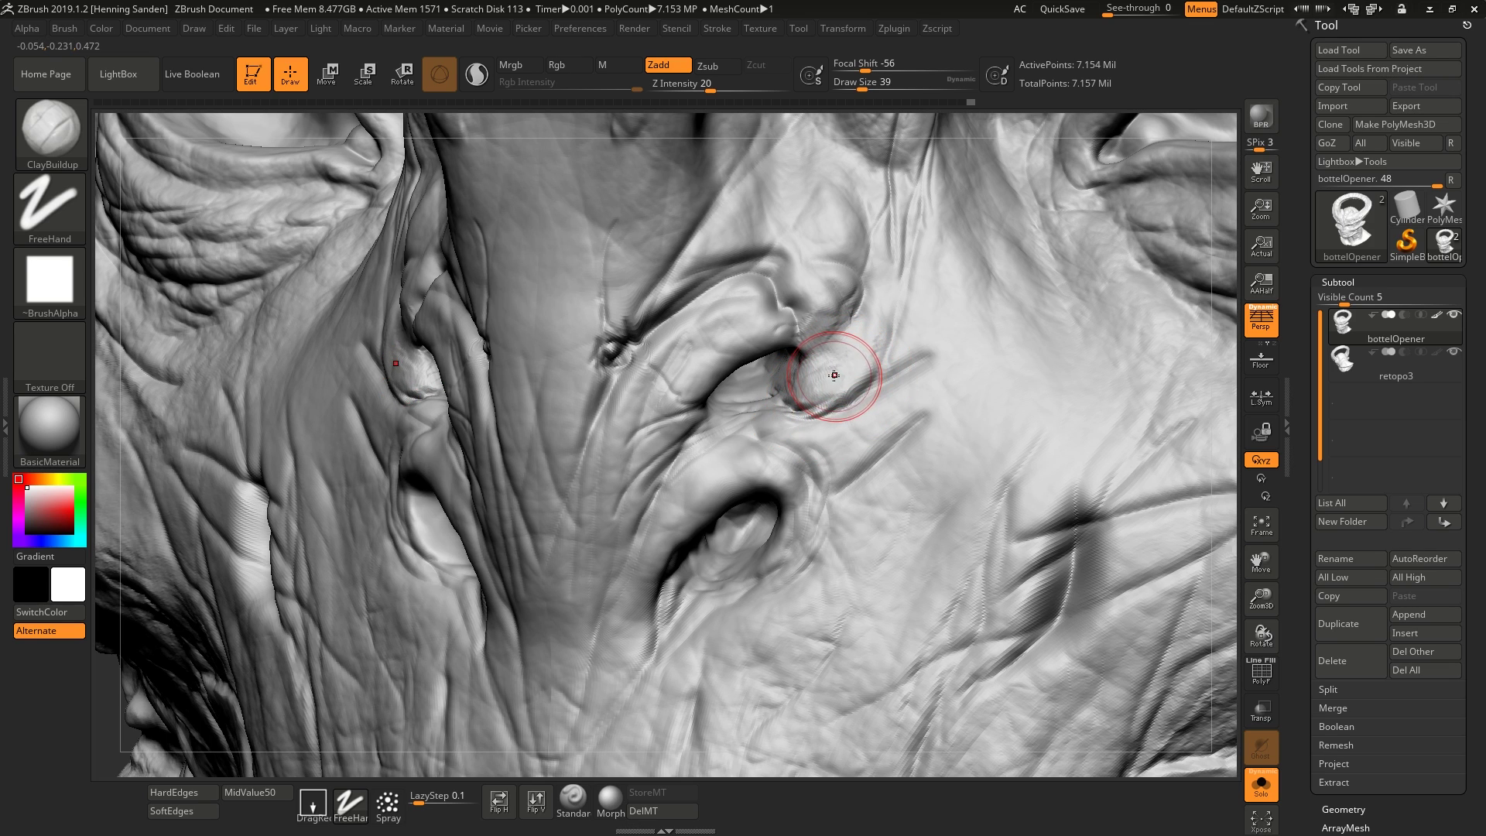
Switch to the web browser, review Wacom's pen tablets and view the One by Wacom - Small store page
key("alt+Tab")
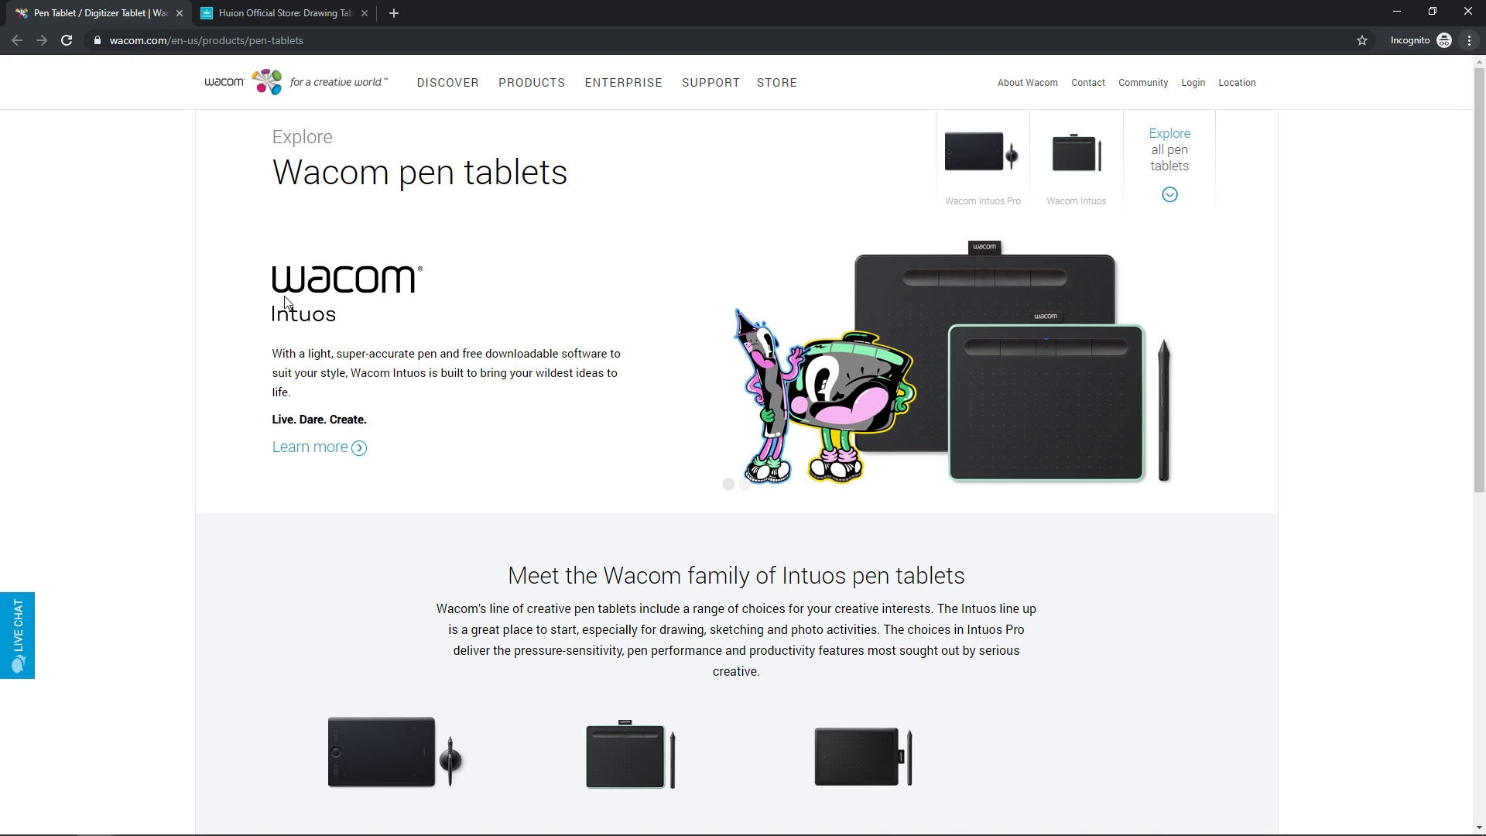
scroll(285, 303, "down", 1)
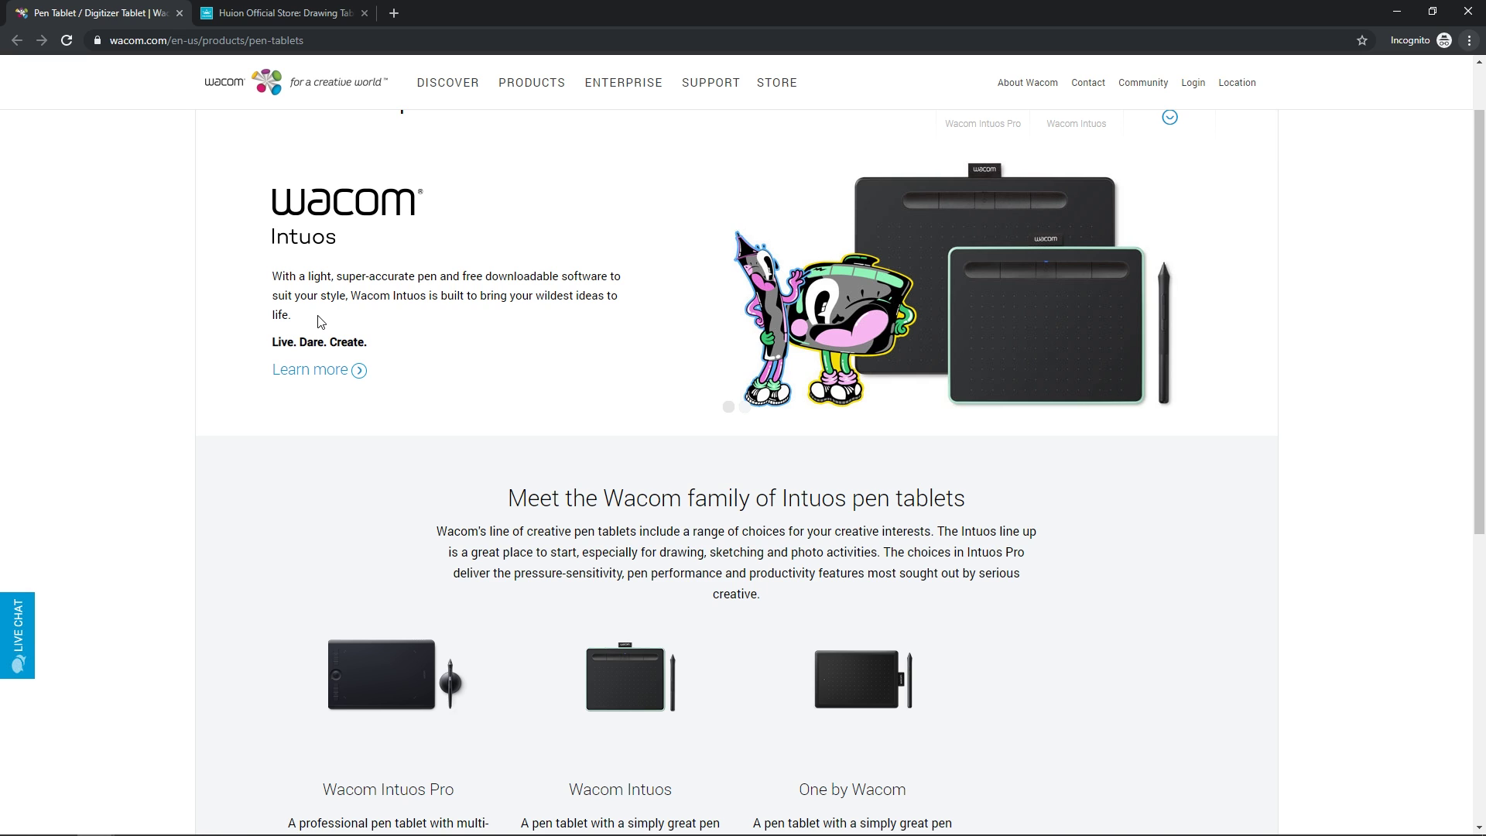
scroll(323, 320, "down", 3)
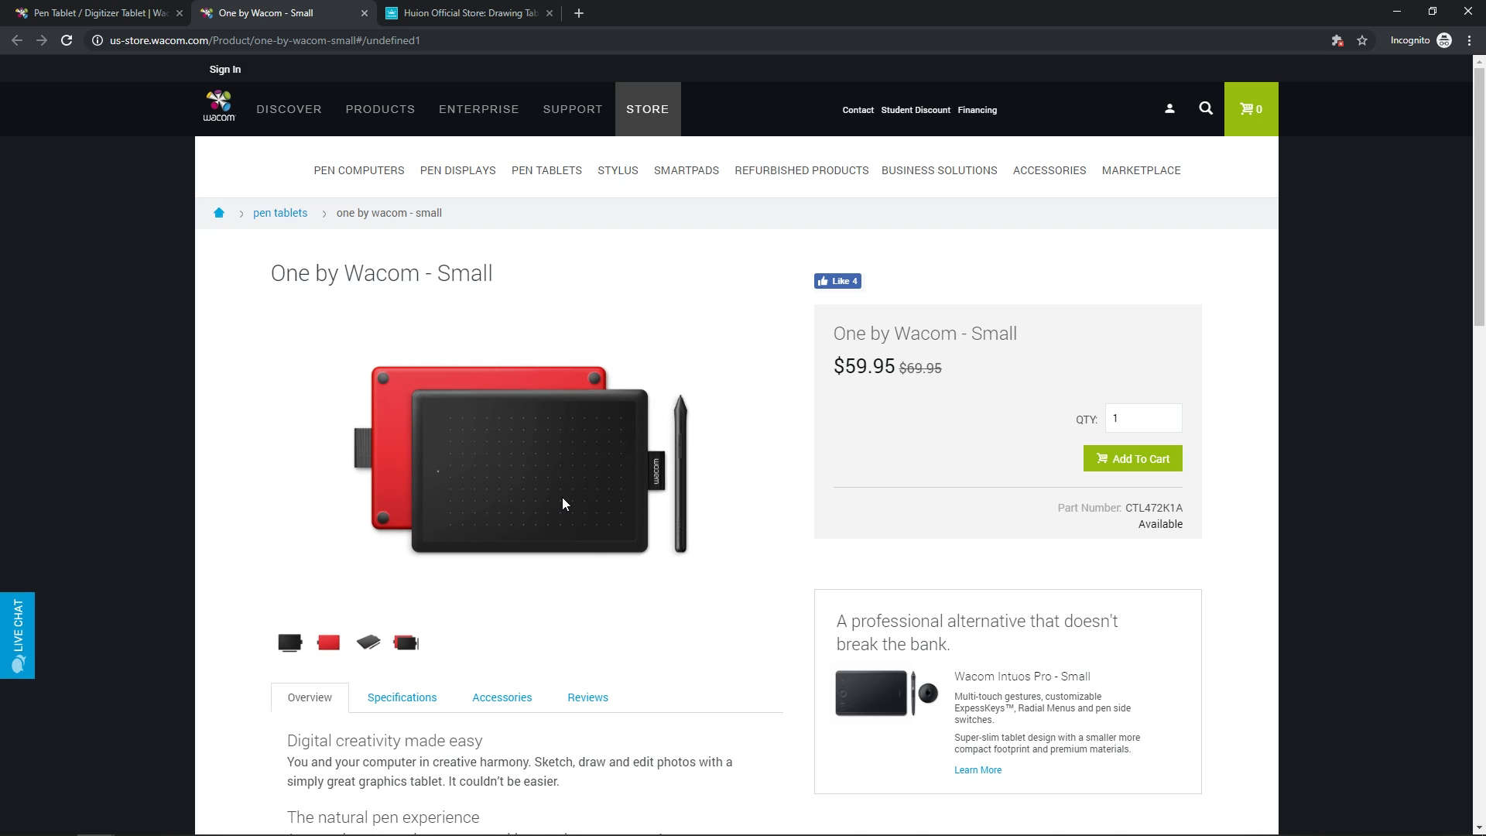
scroll(561, 503, "down", 1)
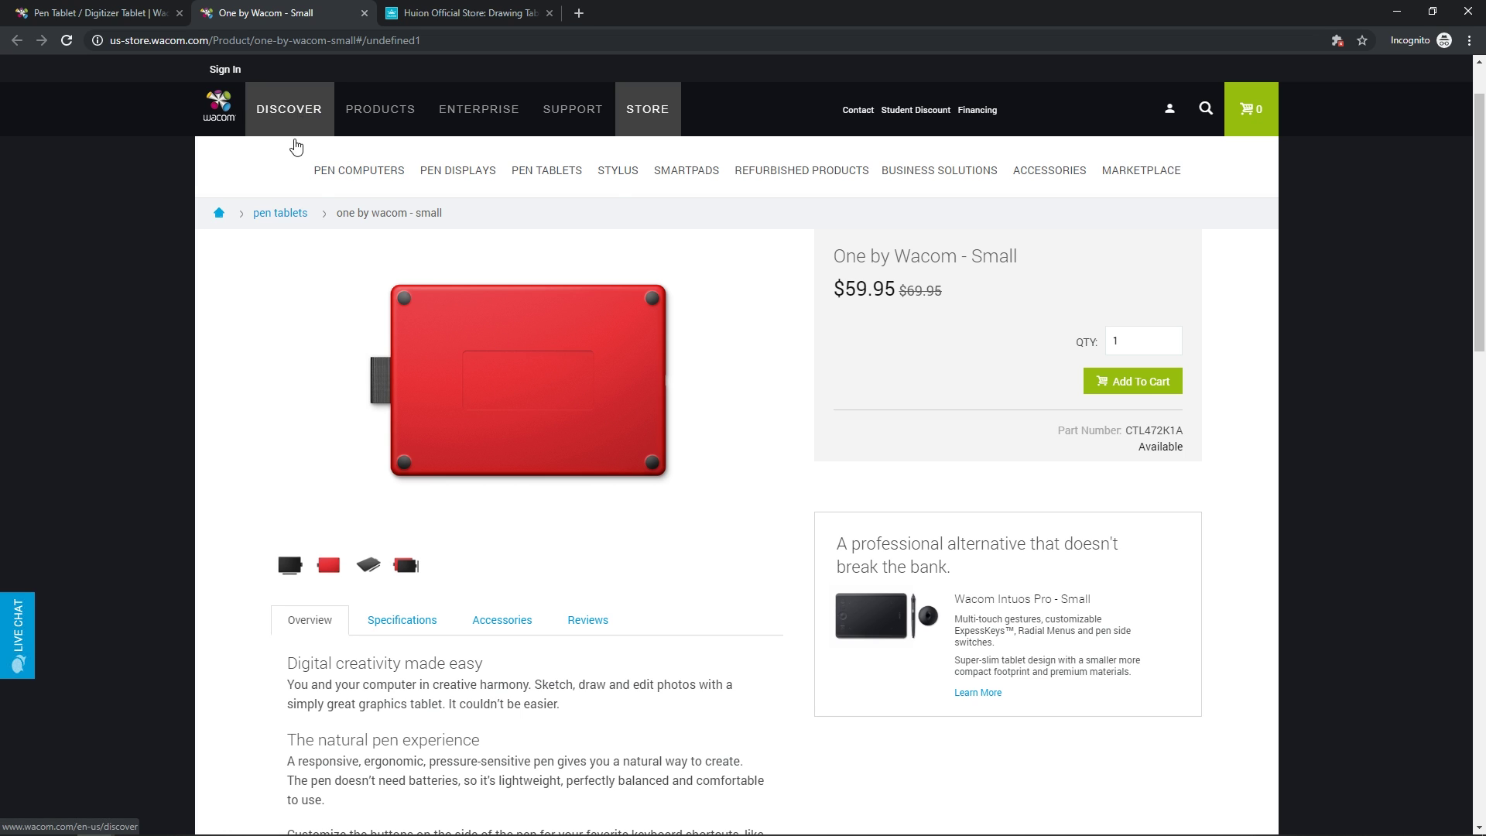
Open the Wacom Intuos Pro page in a new tab beside the pen tablets overview and read its features
left_click(47, 13)
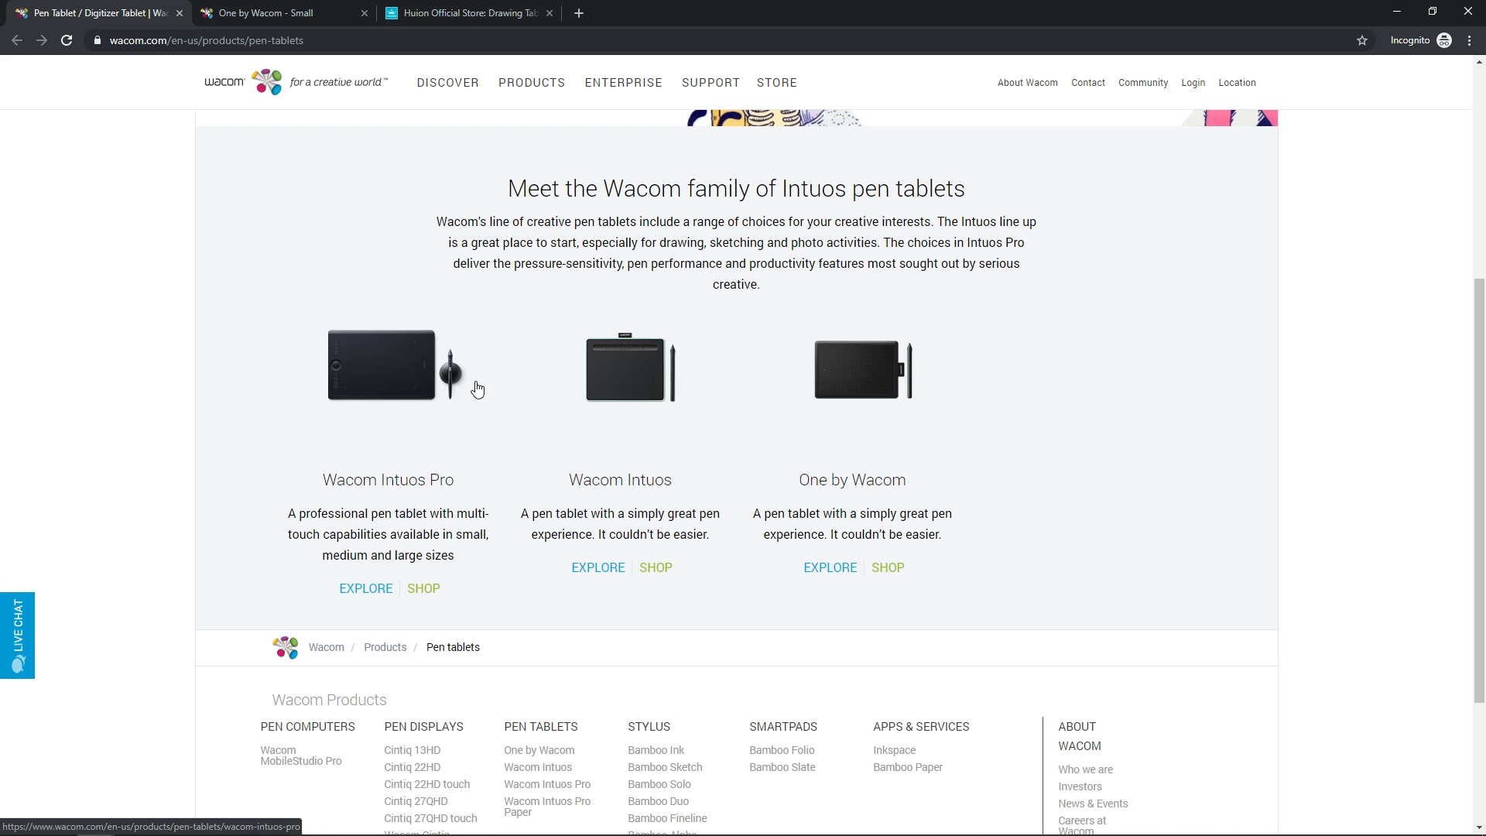
middle_click(380, 367)
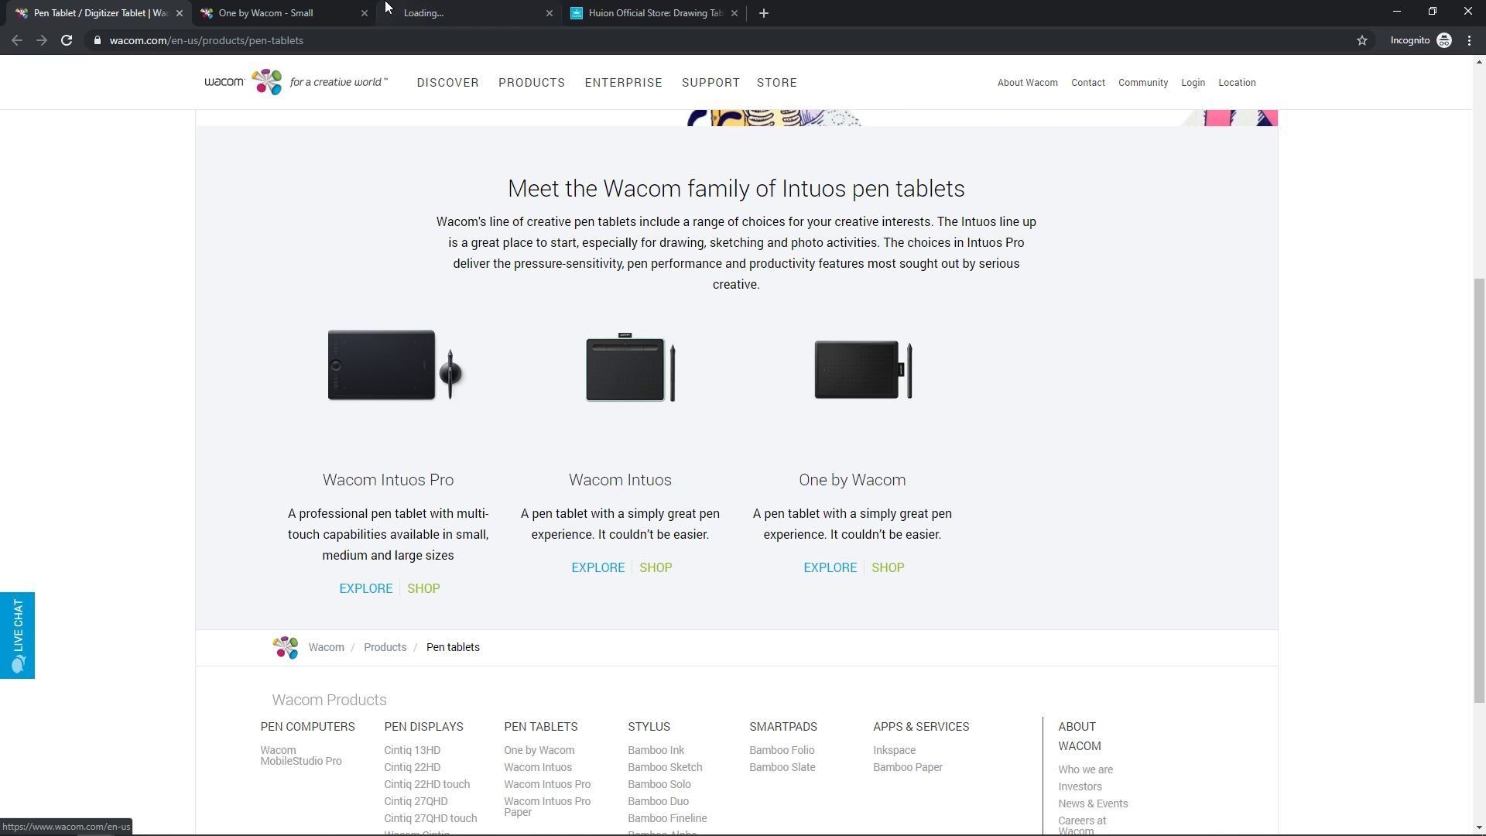
left_click_drag(498, 7, 335, 7)
scroll(542, 355, "down", 7)
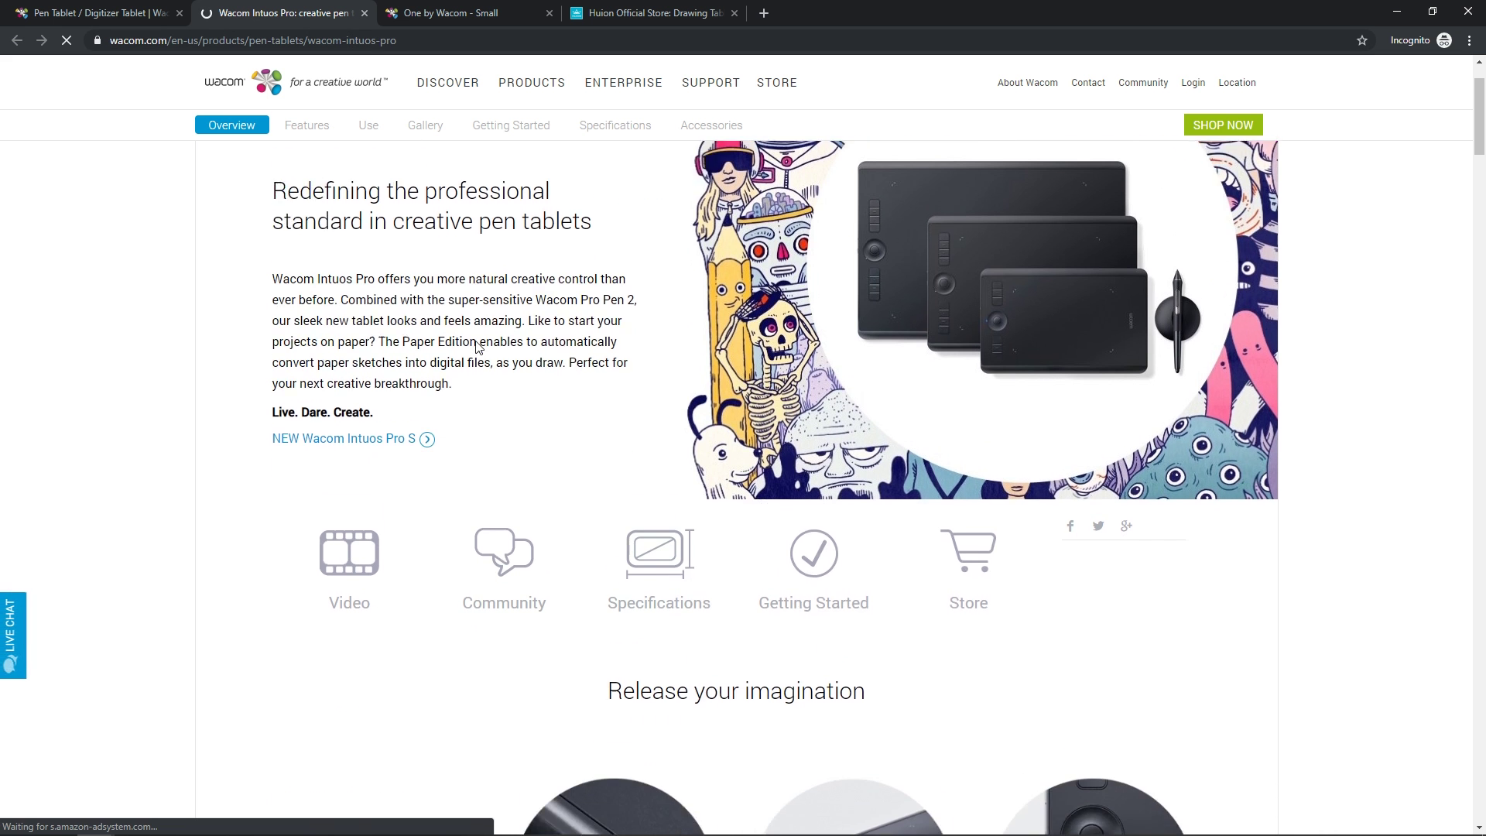
scroll(835, 448, "down", 9)
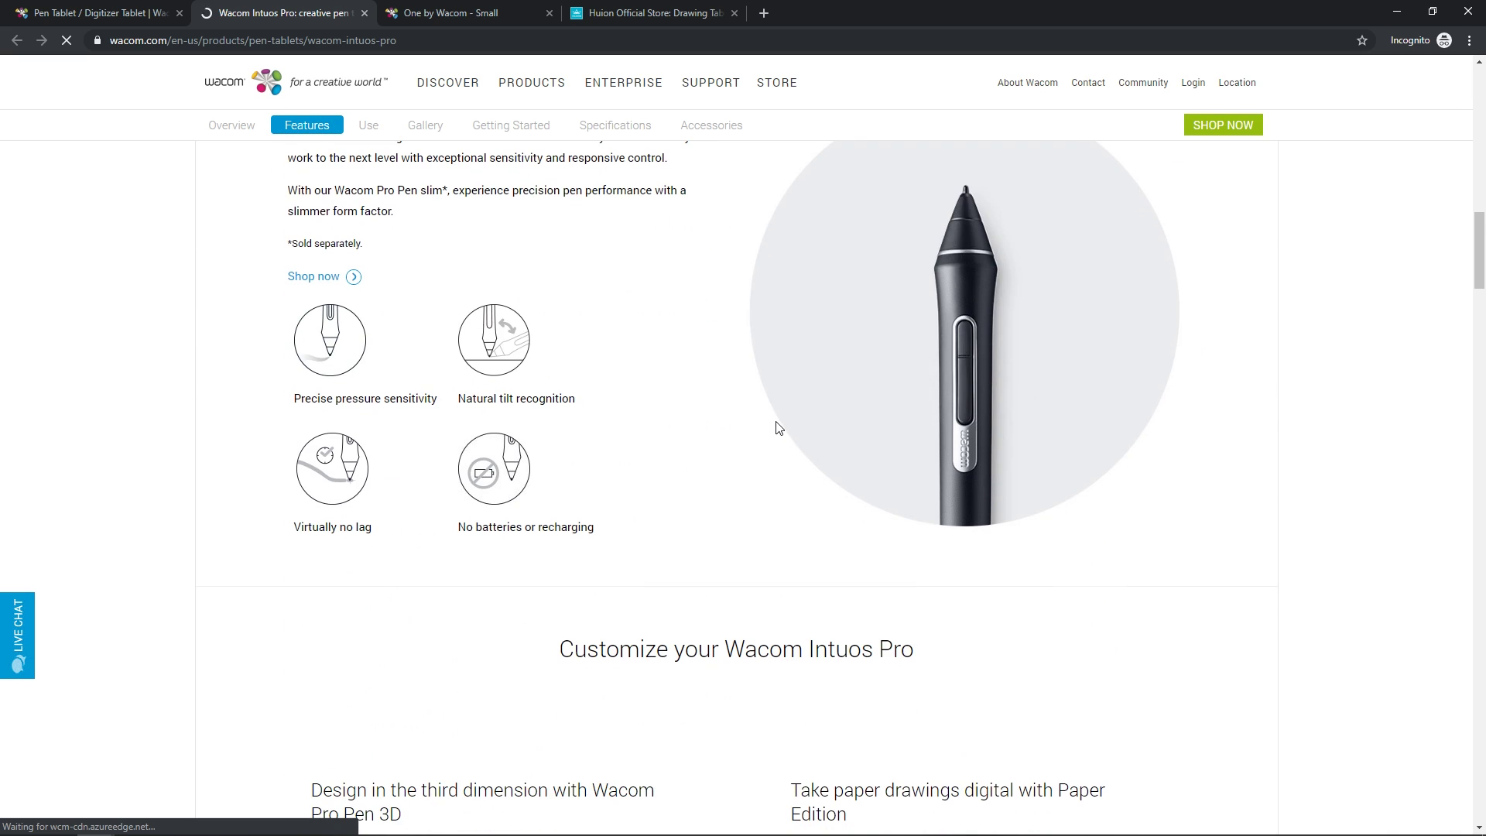
scroll(777, 427, "down", 5)
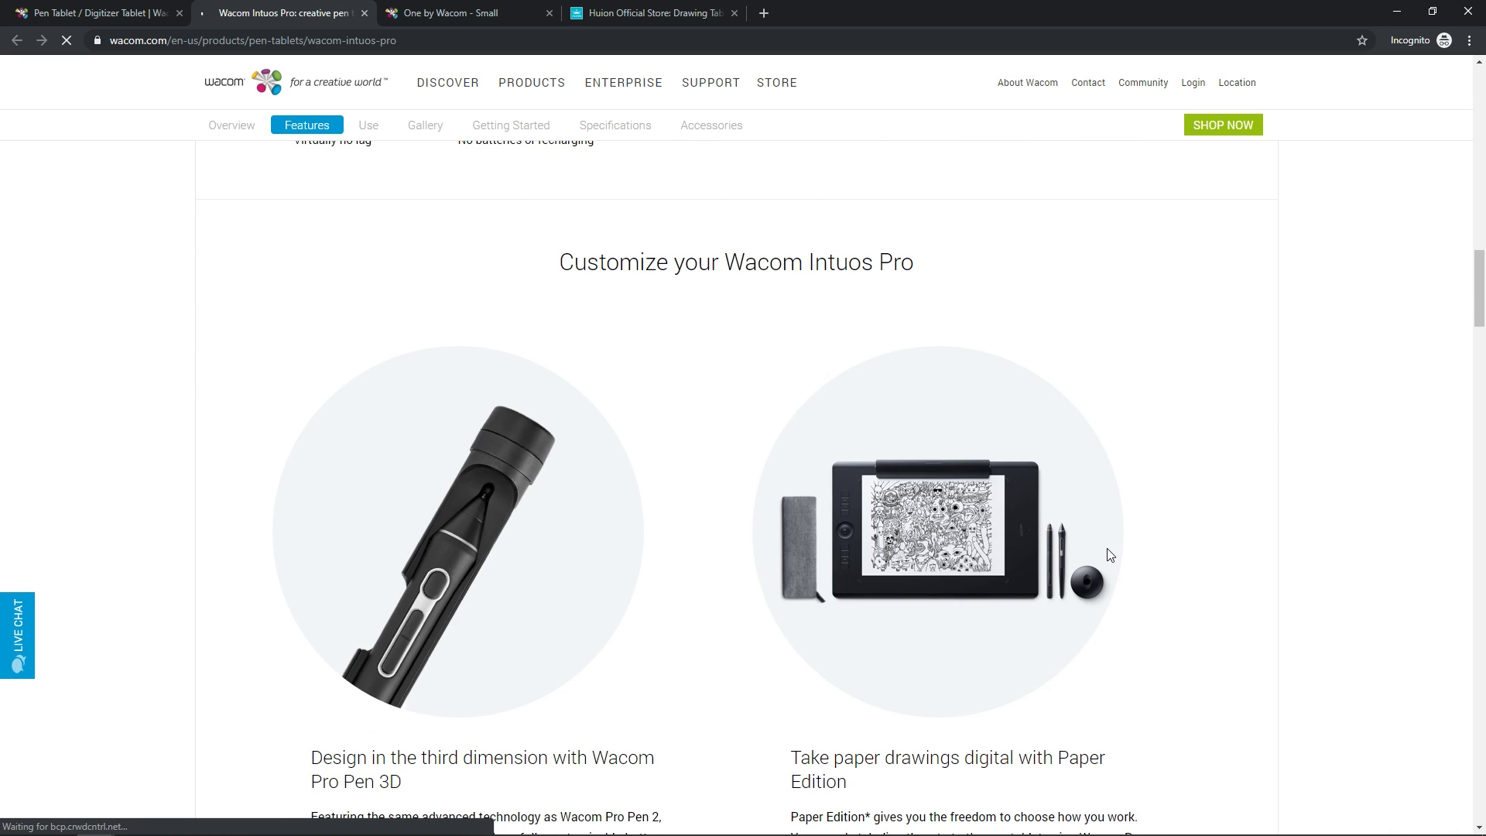
Open the Intuos Pro catalogue in the Wacom store and check the prices of the listed models
scroll(1110, 550, "down", 13)
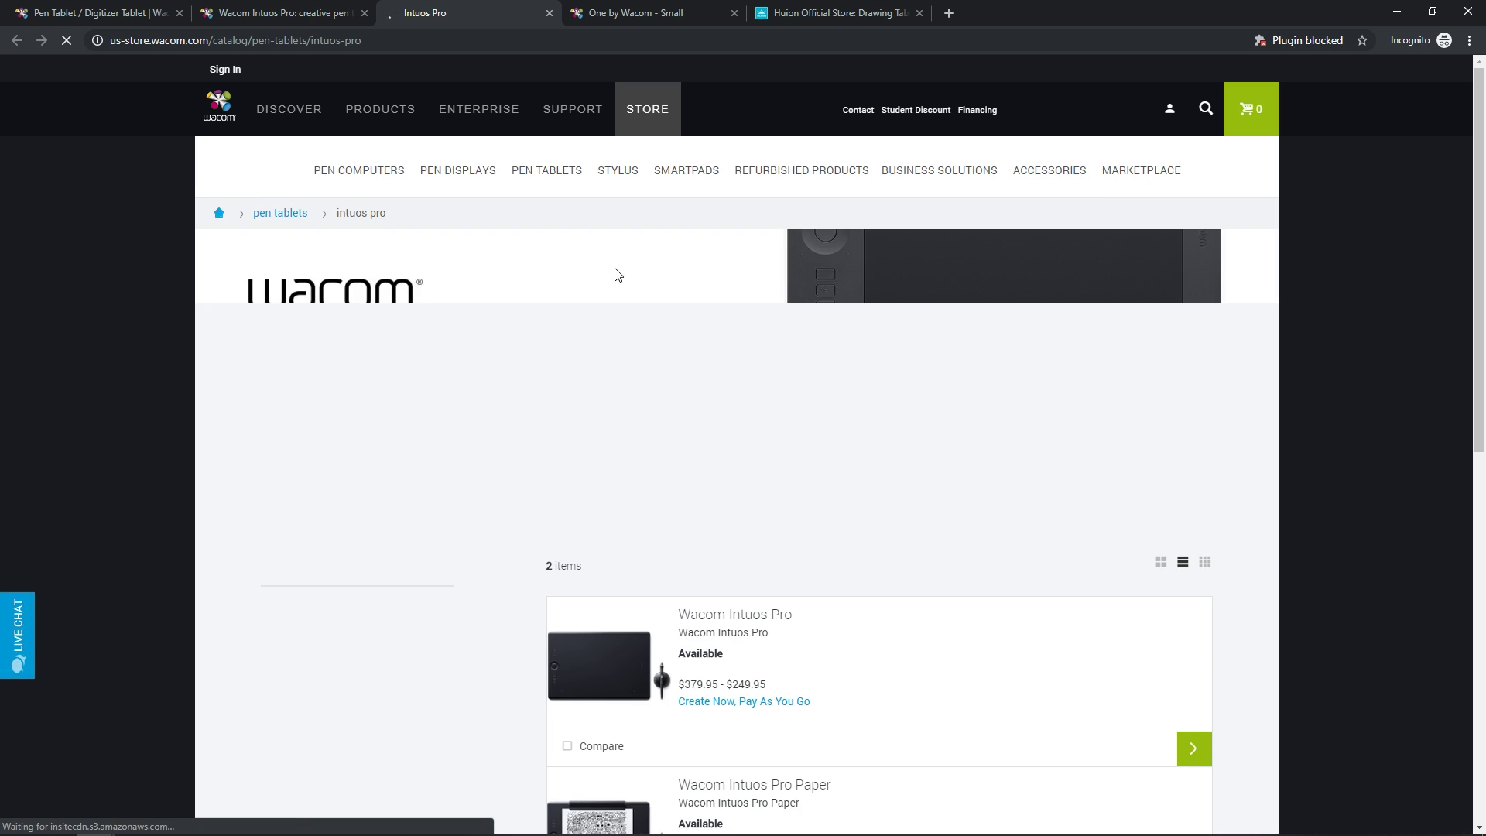
scroll(562, 325, "down", 2)
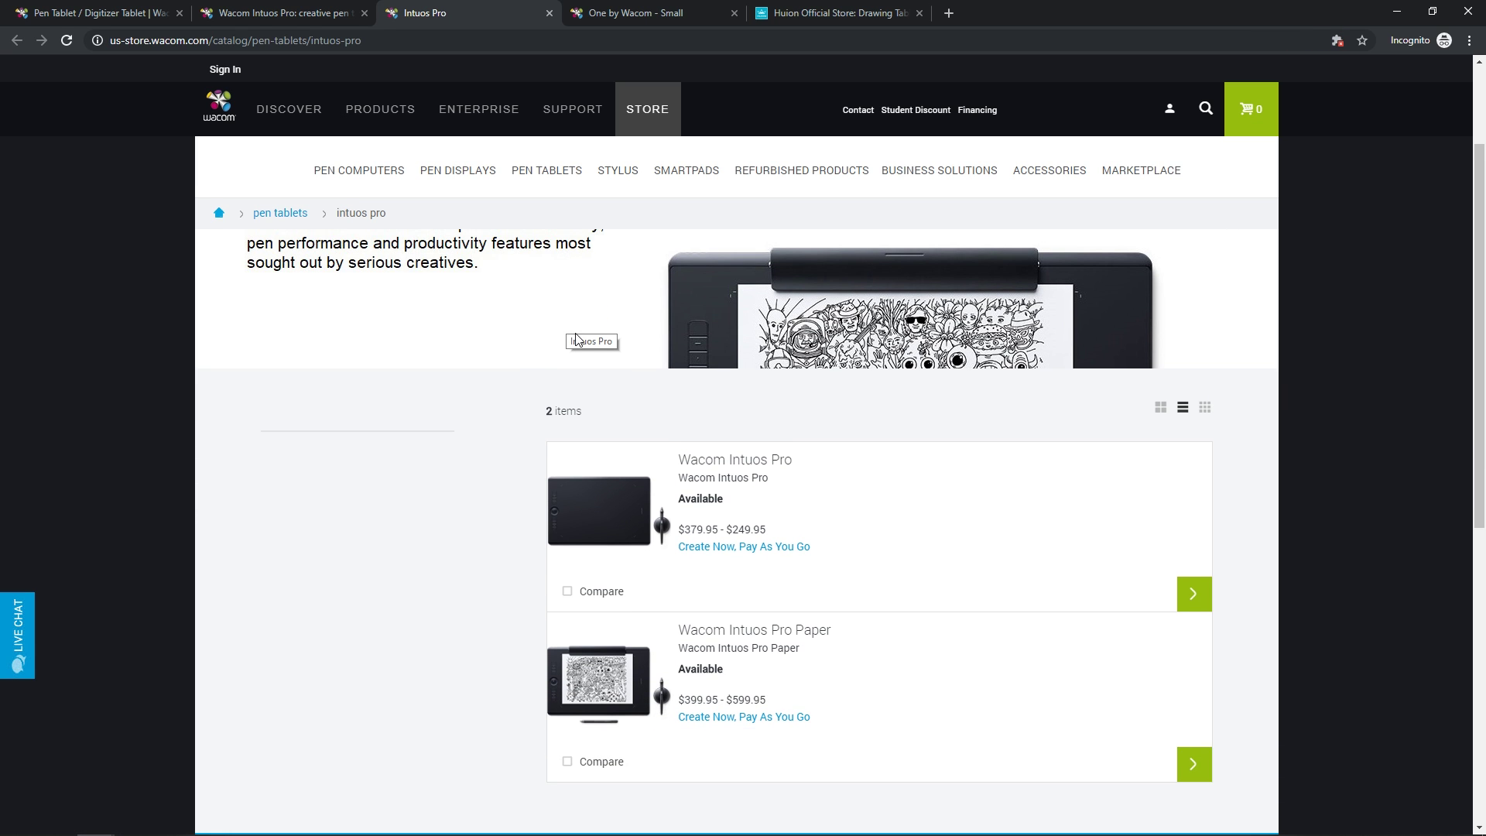
scroll(576, 341, "down", 1)
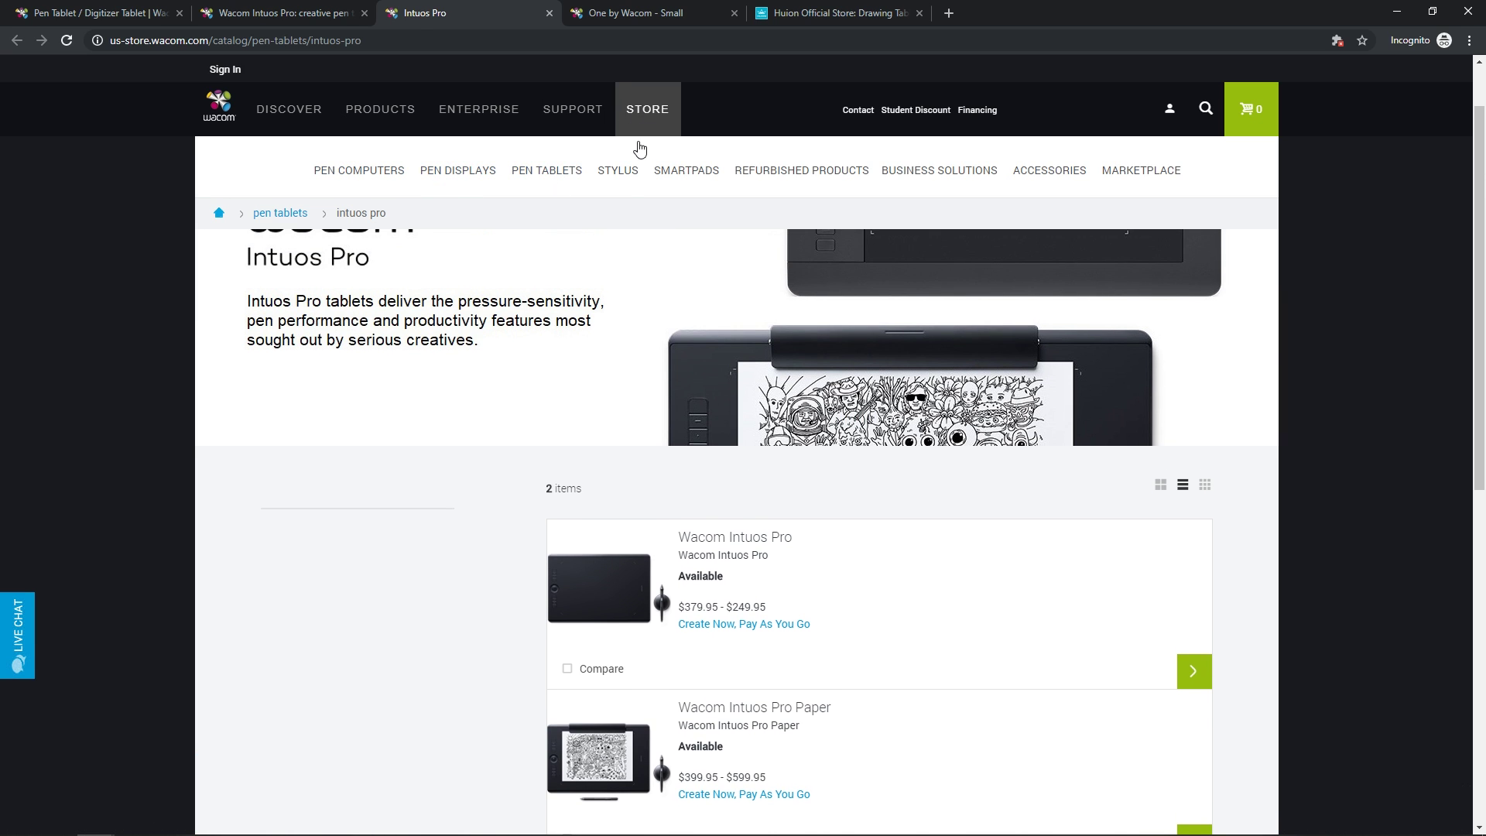
Browse Wacom's pen displays and view the product pages of the Cintiq Pro 16 and the Cintiq Pro 32
left_click(124, 13)
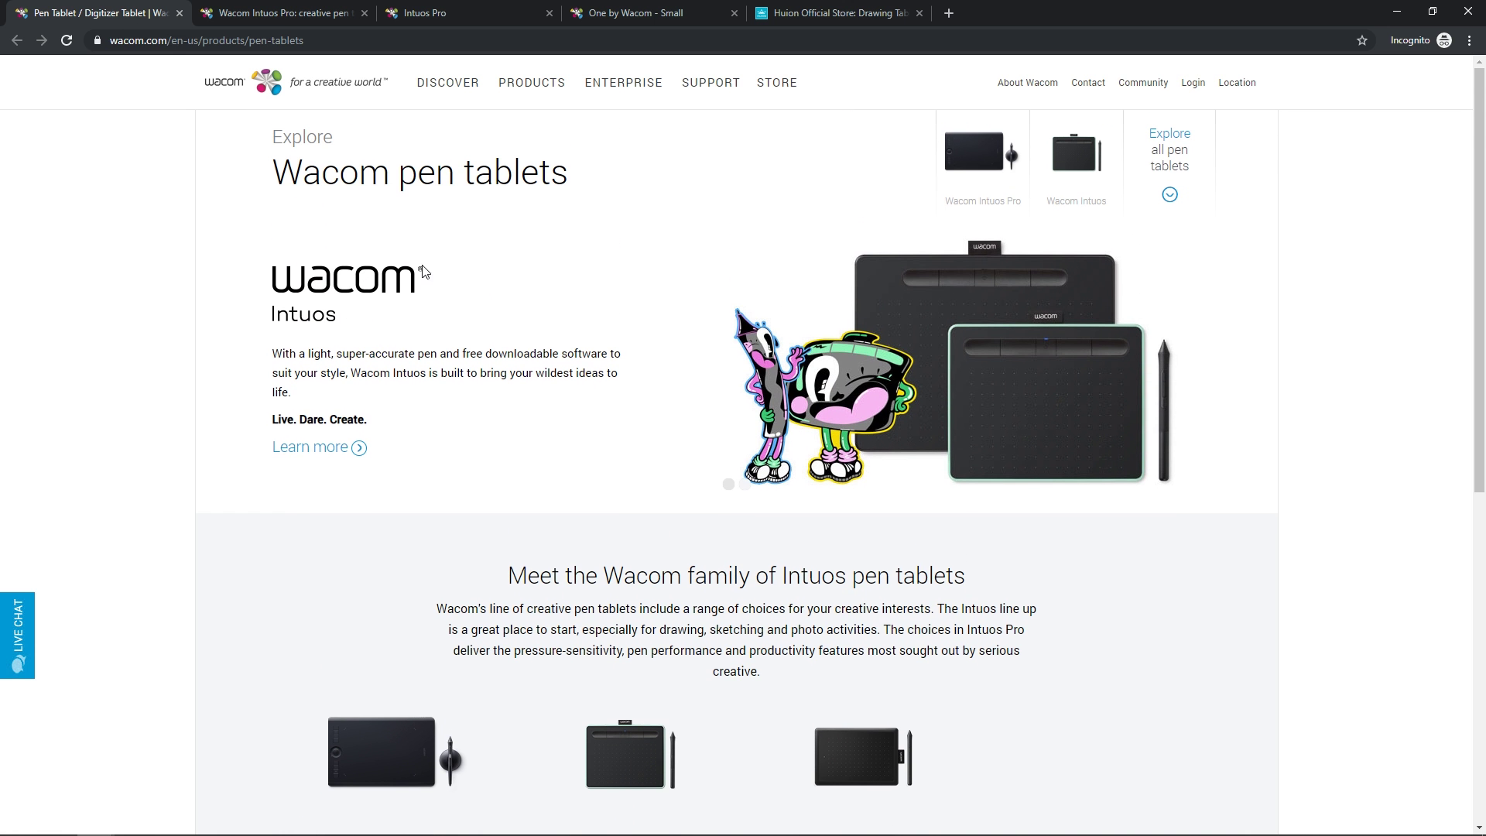
left_click(531, 82)
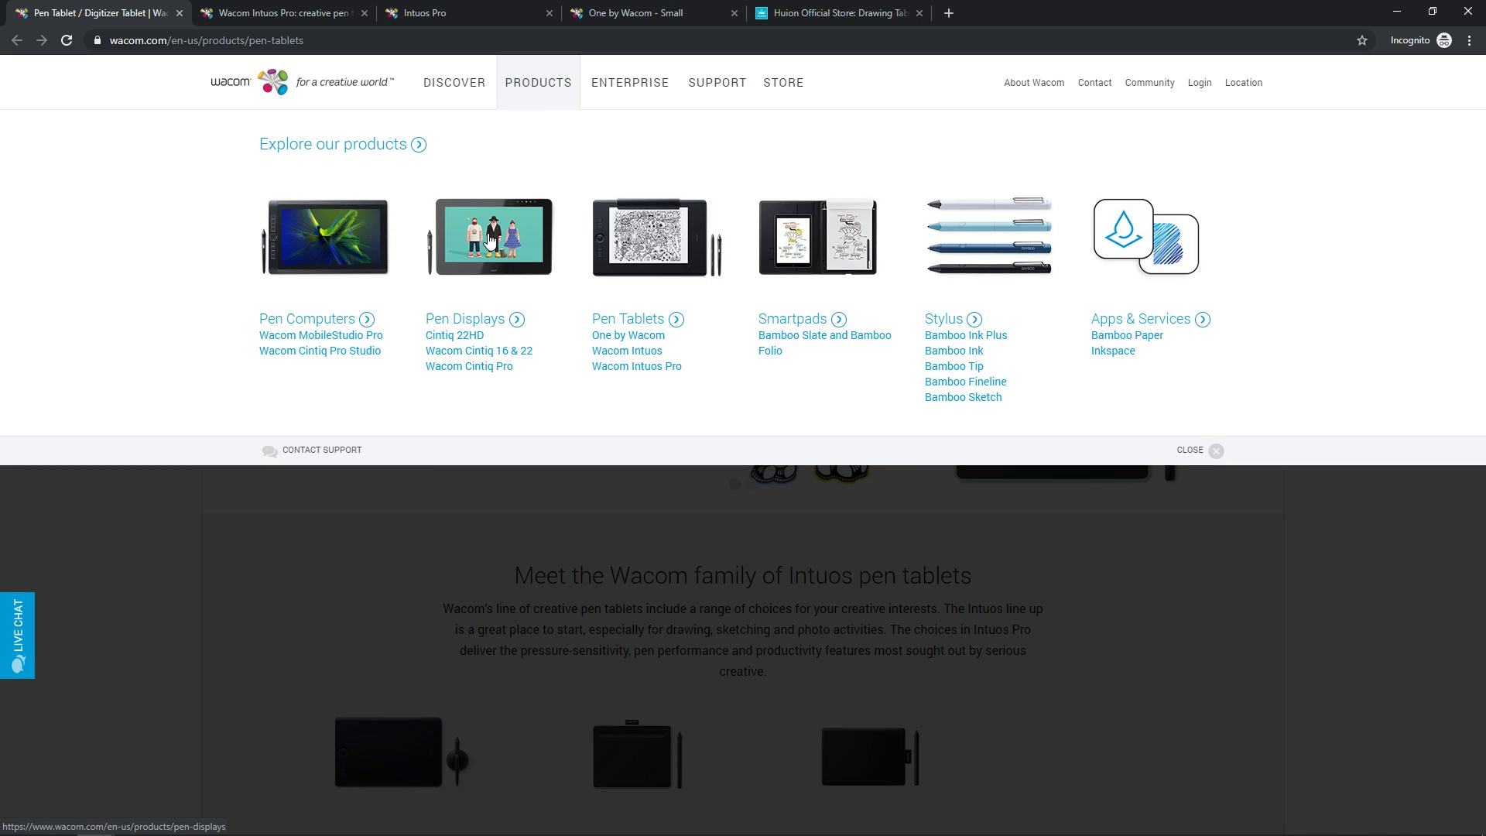
left_click(489, 242)
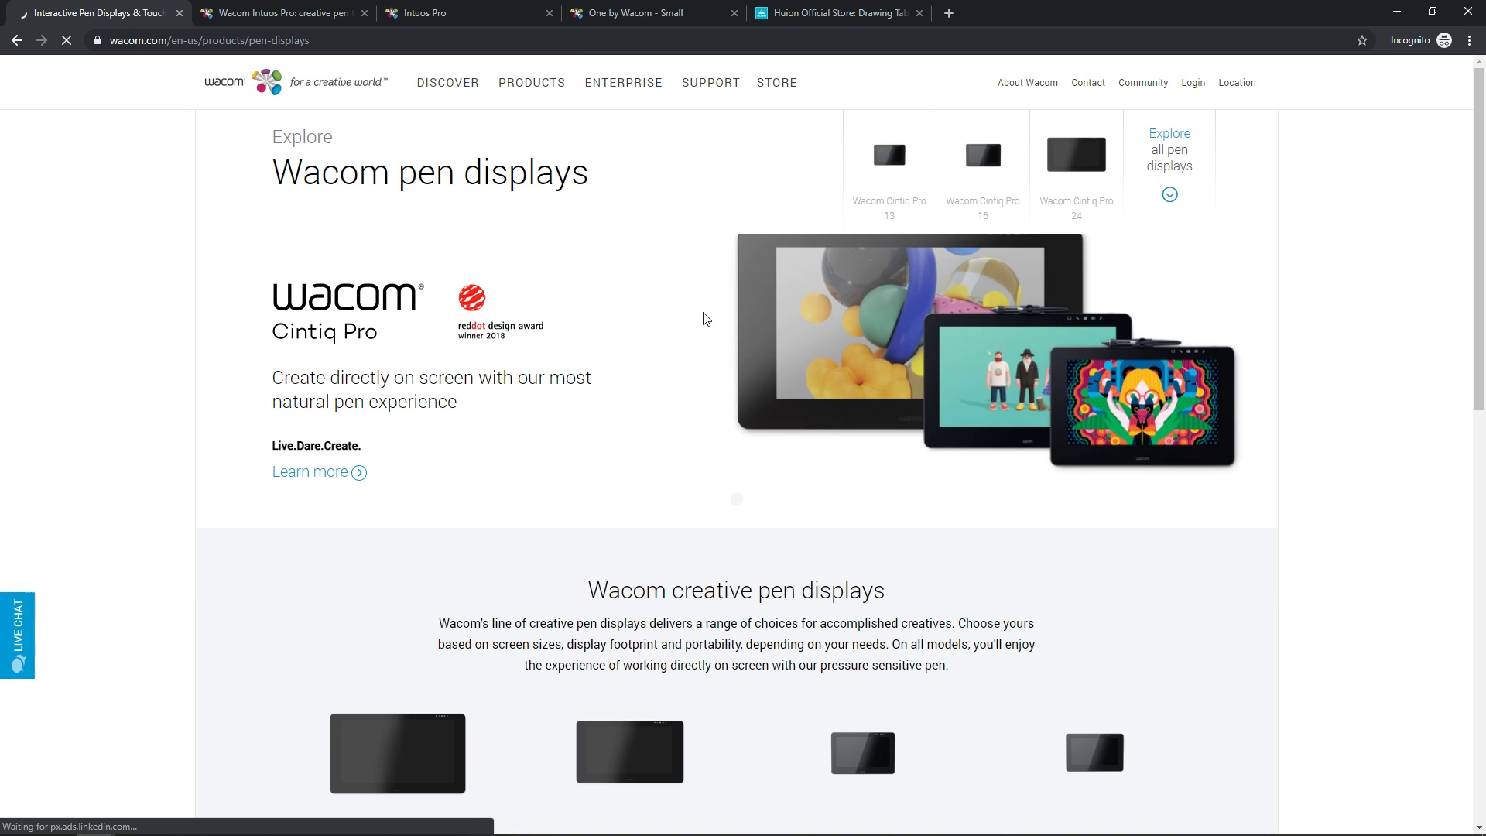
scroll(793, 343, "down", 2)
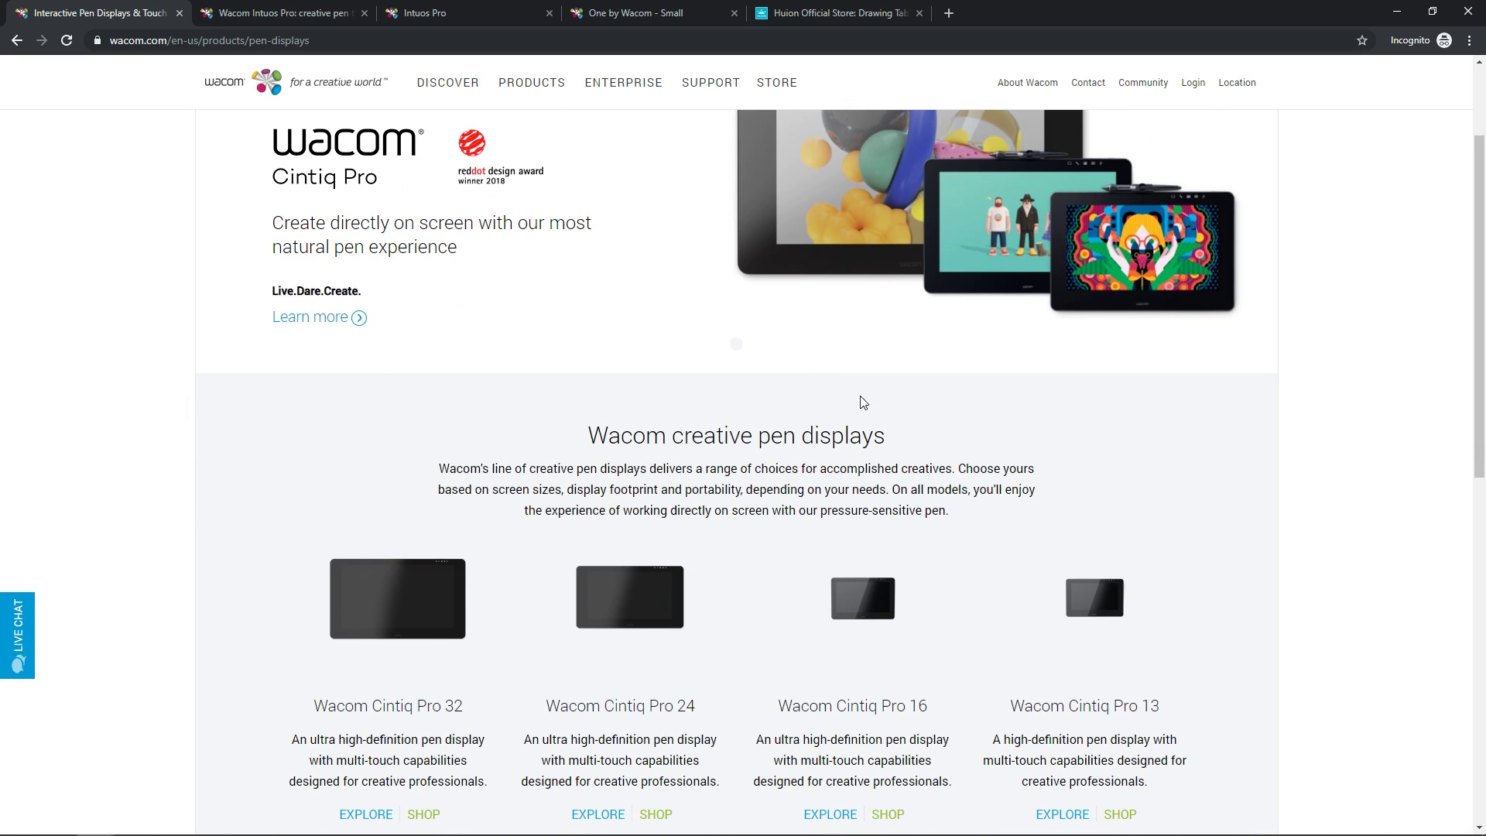
scroll(892, 402, "up", 2)
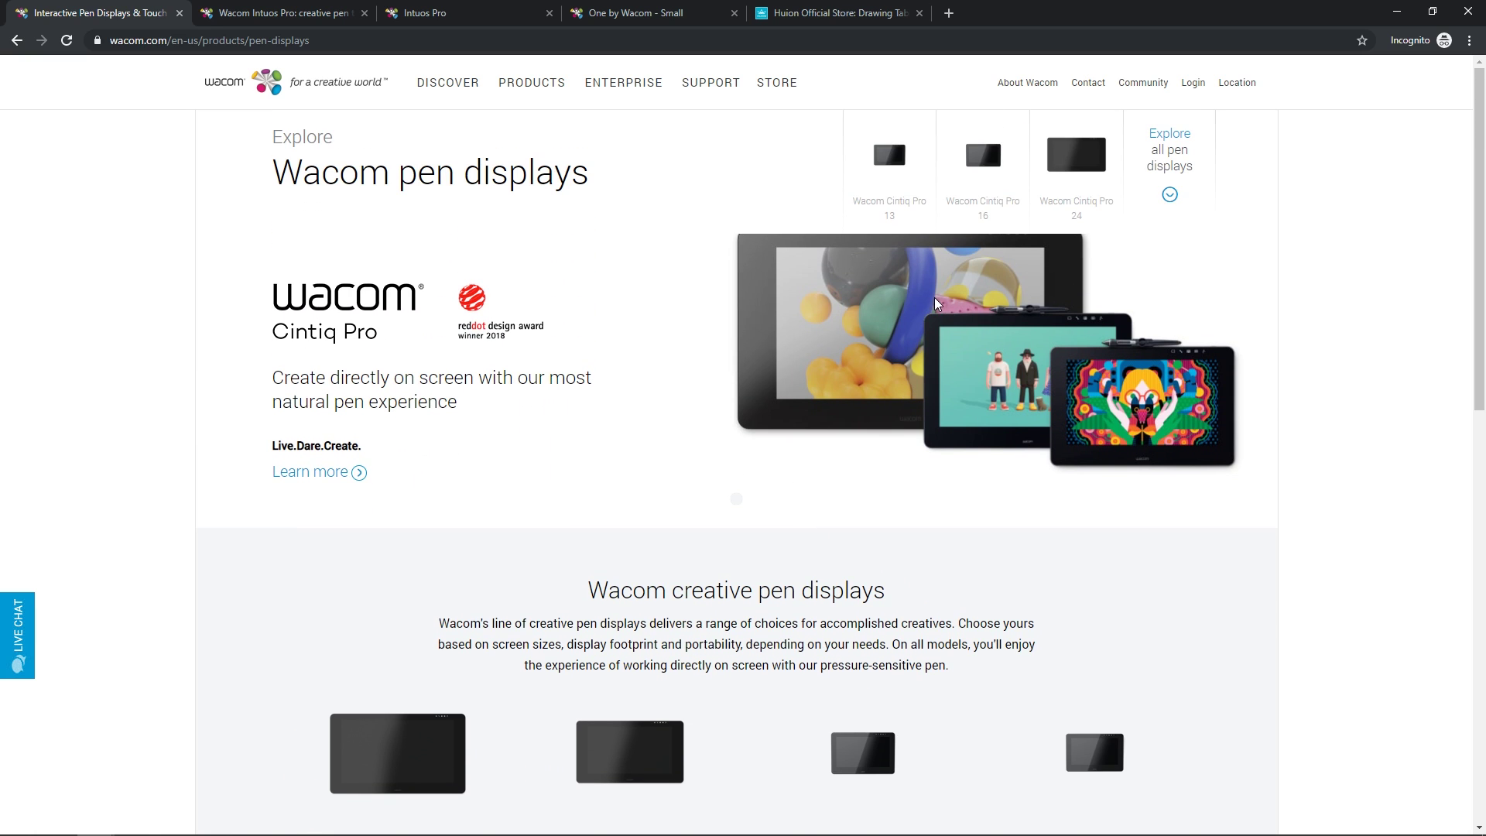
left_click(984, 164)
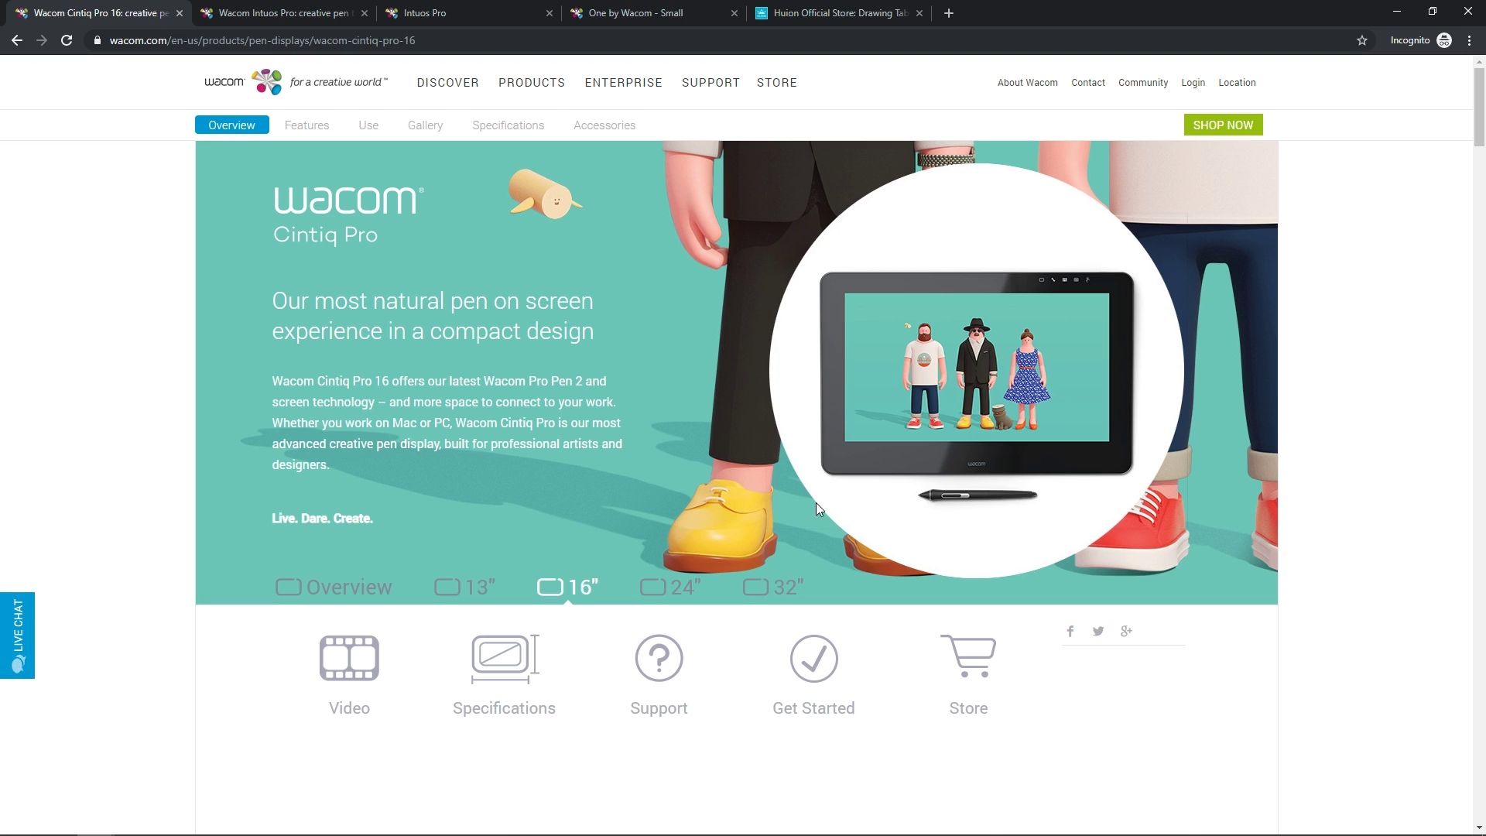
left_click(778, 595)
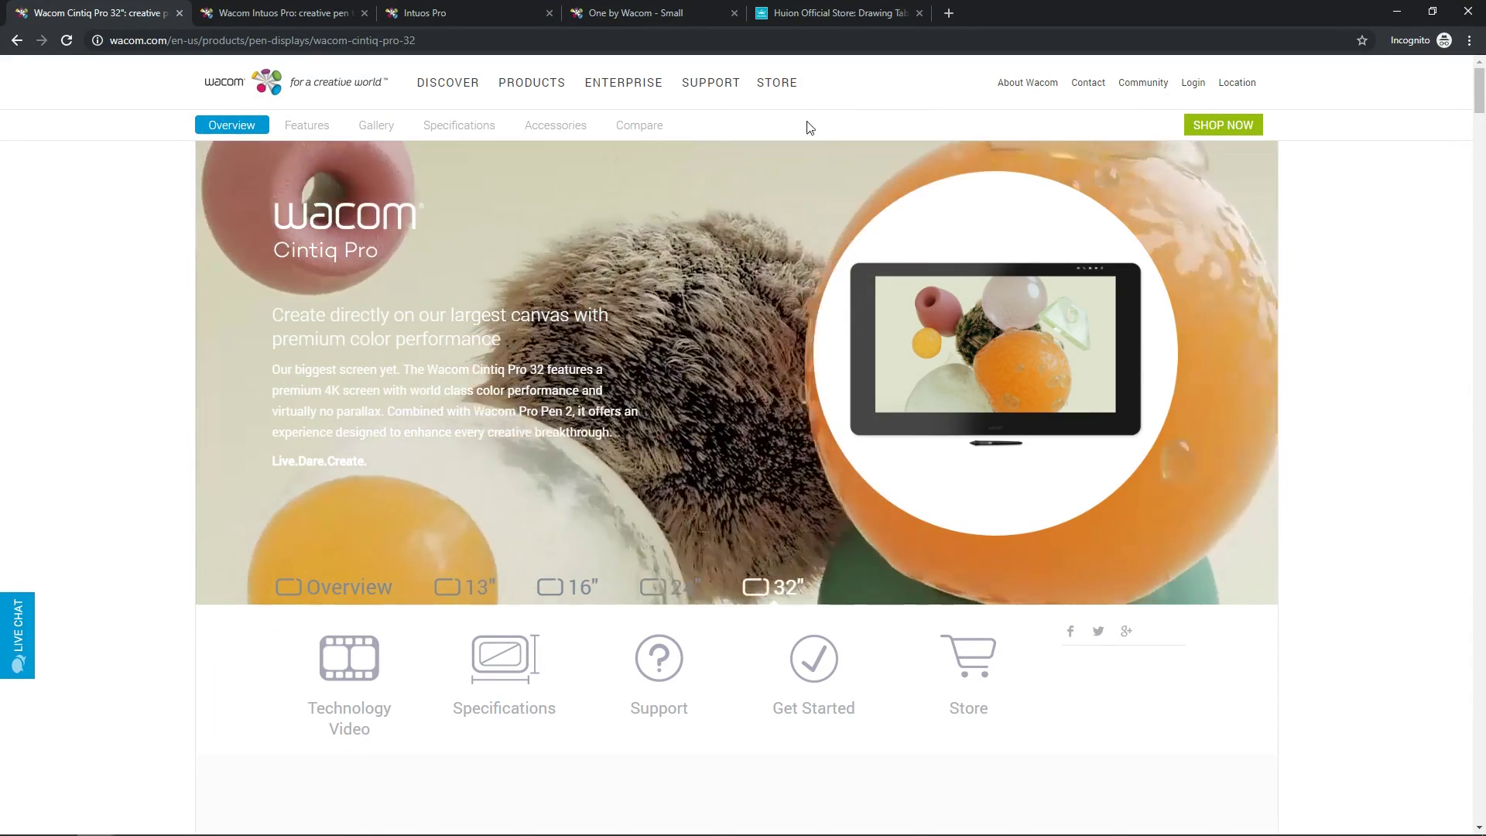
Go to the Huion store site and look over the graphic tablets and Kamvas Pro displays on its home page
left_click(818, 13)
mouse_move(410, 228)
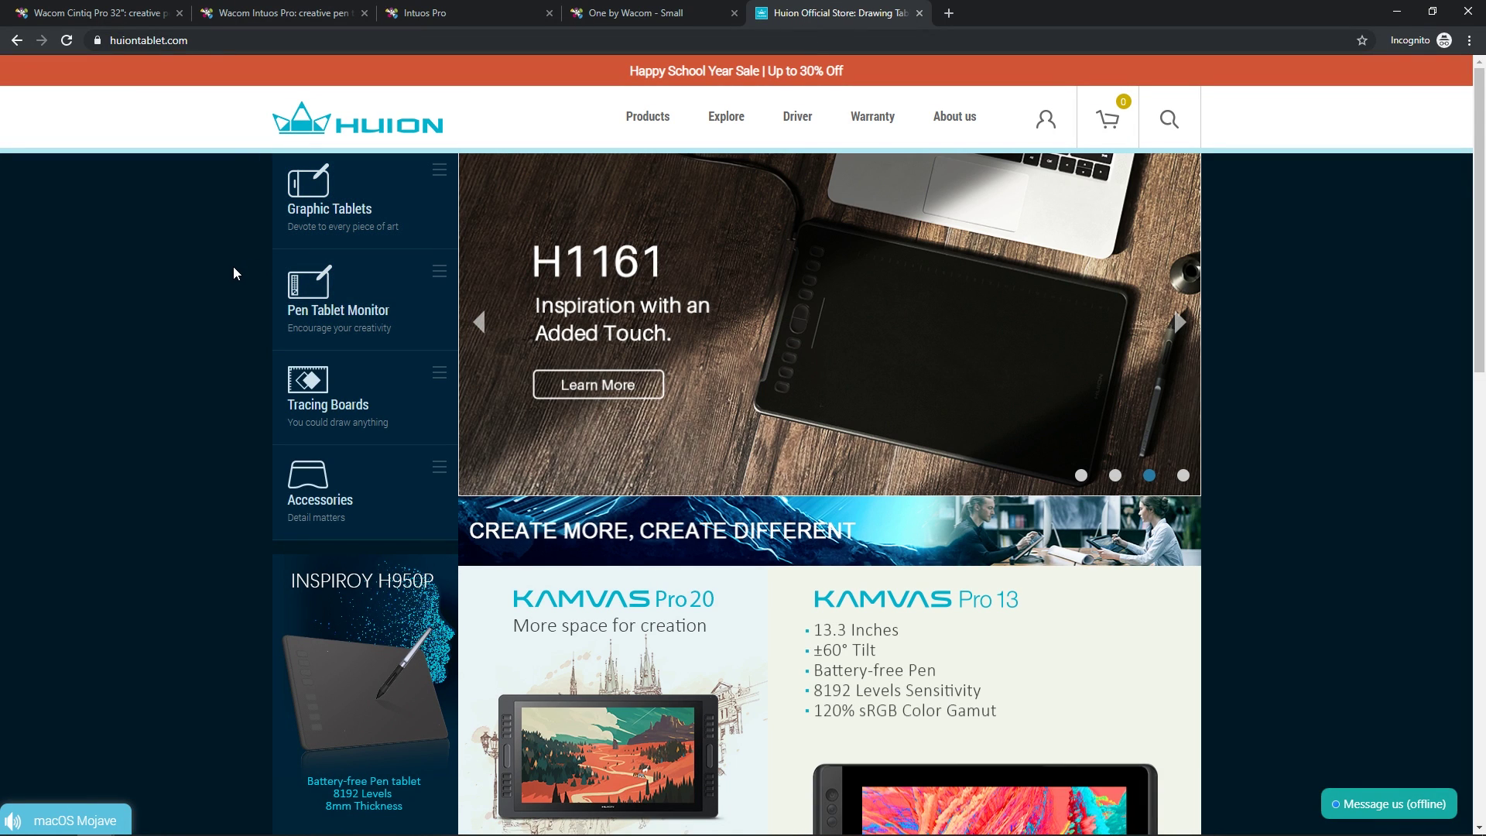
mouse_move(311, 254)
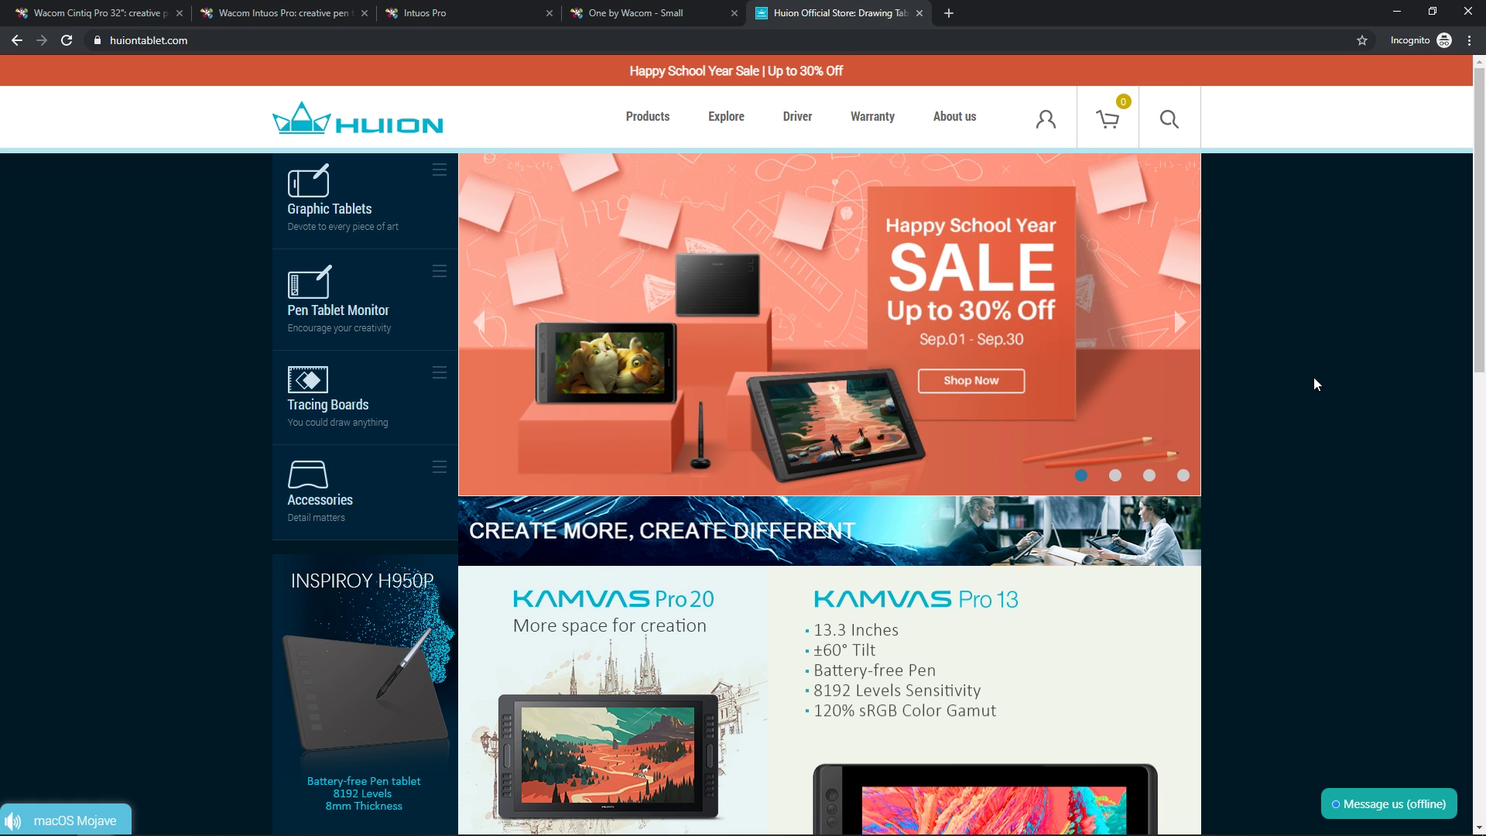
scroll(1315, 389, "down", 3)
scroll(1313, 379, "down", 2)
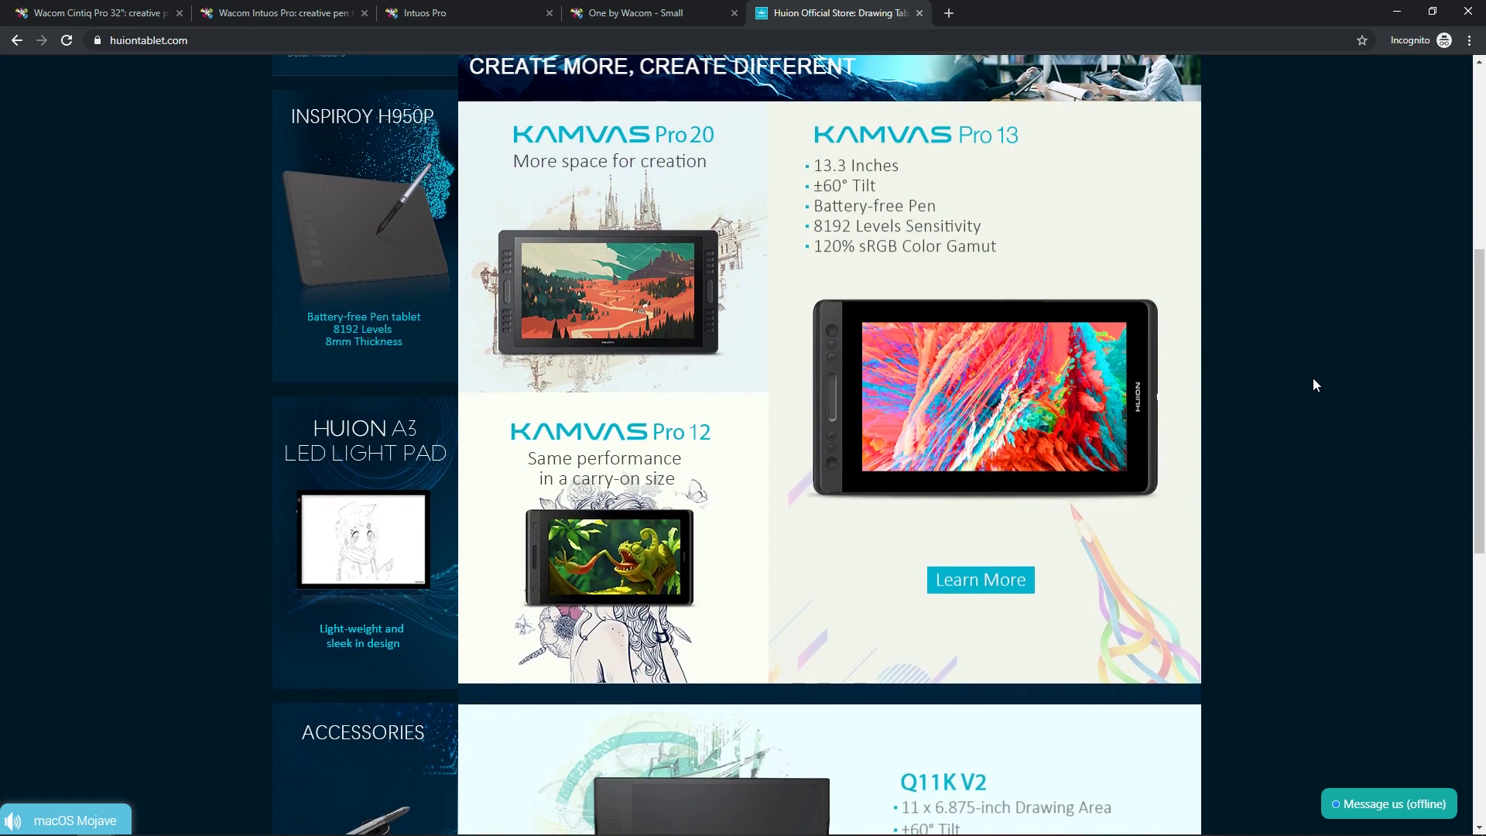
scroll(1313, 379, "up", 1)
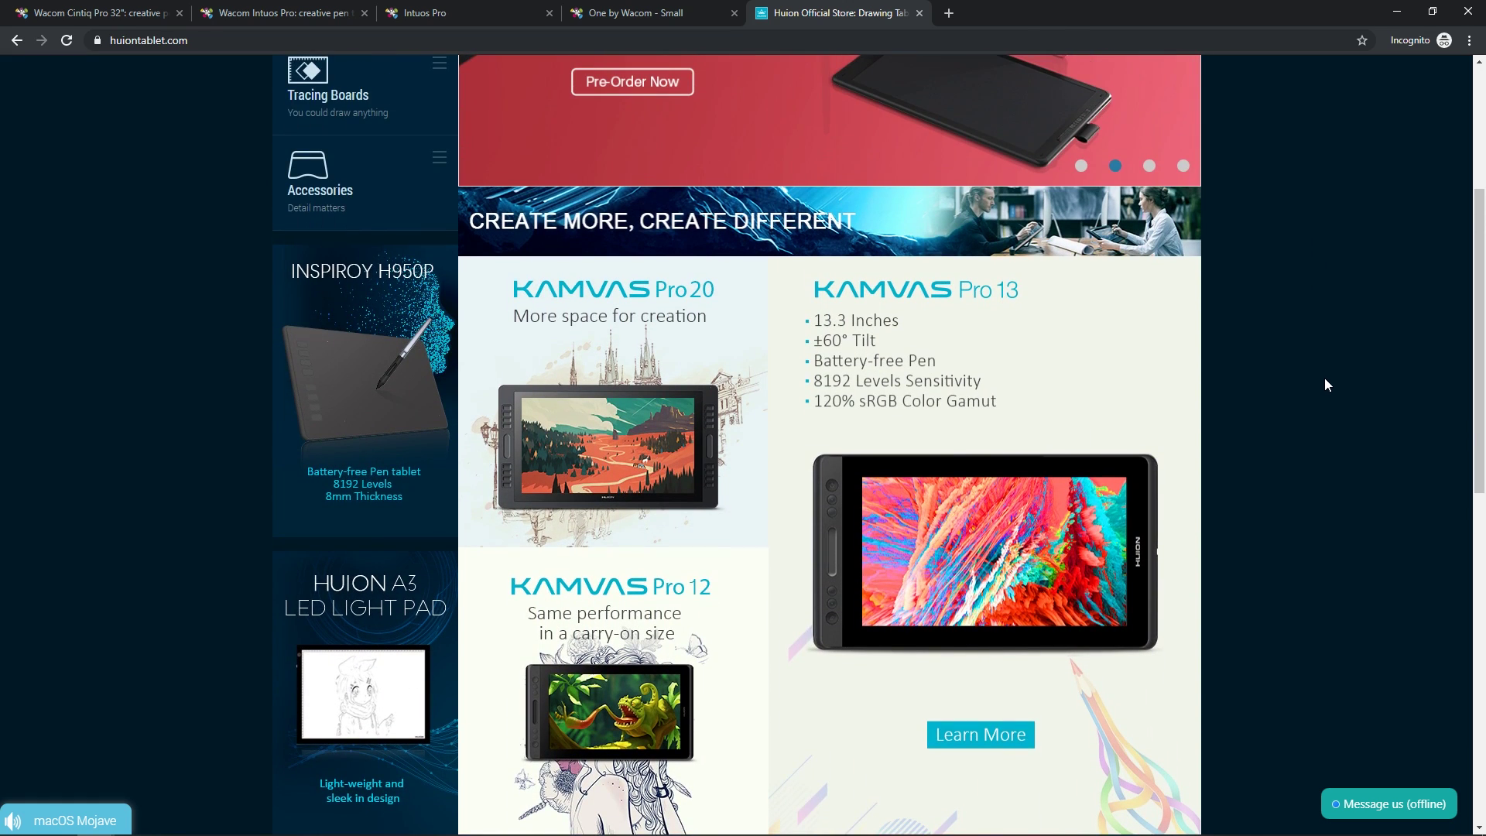
scroll(1322, 406, "down", 1)
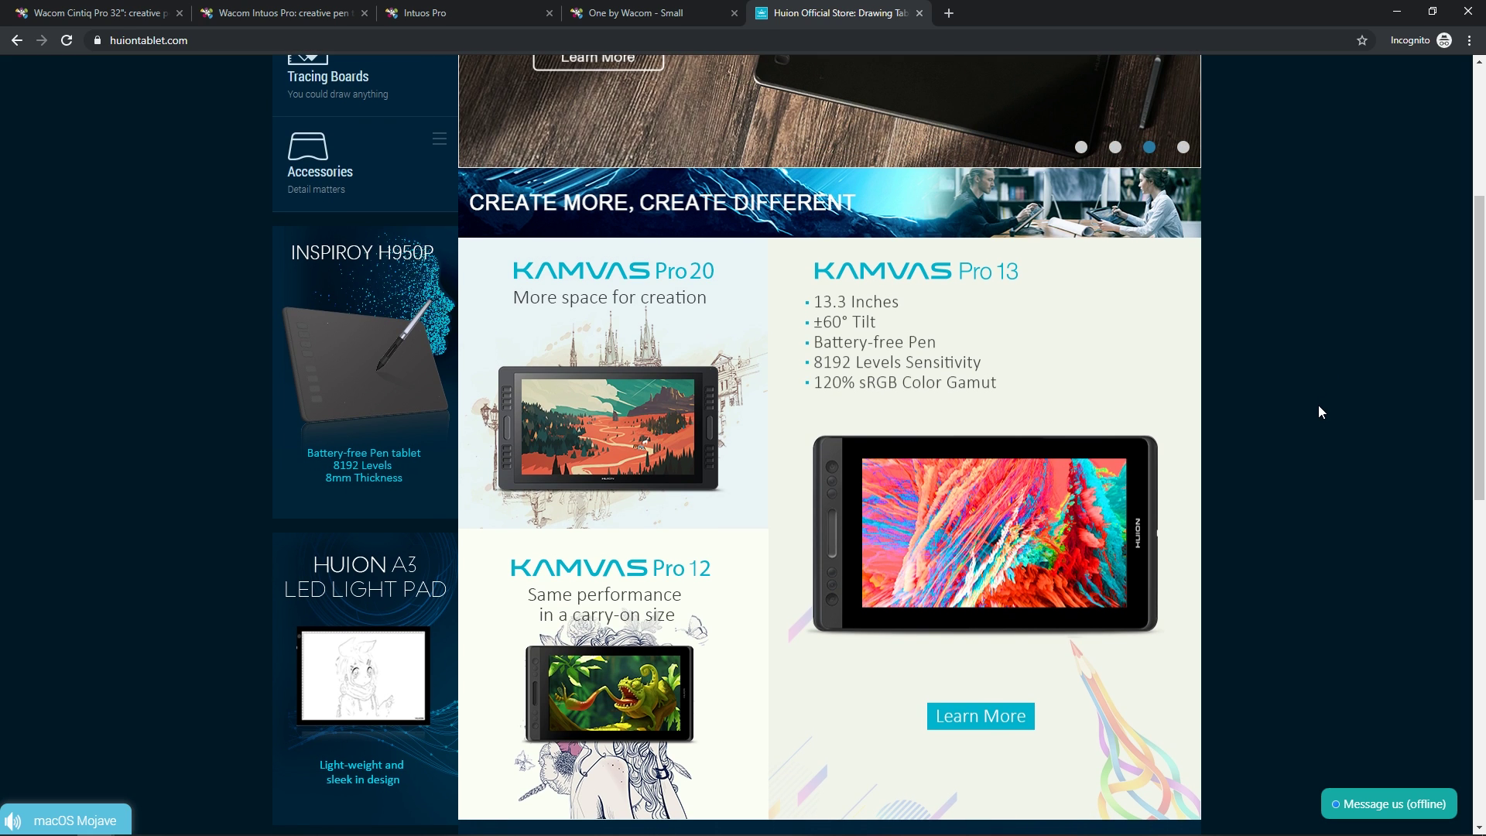
Browse the Huion home page and its graphic tablets range up to the last models, and return to the One by Wacom - Small page
scroll(1316, 408, "down", 2)
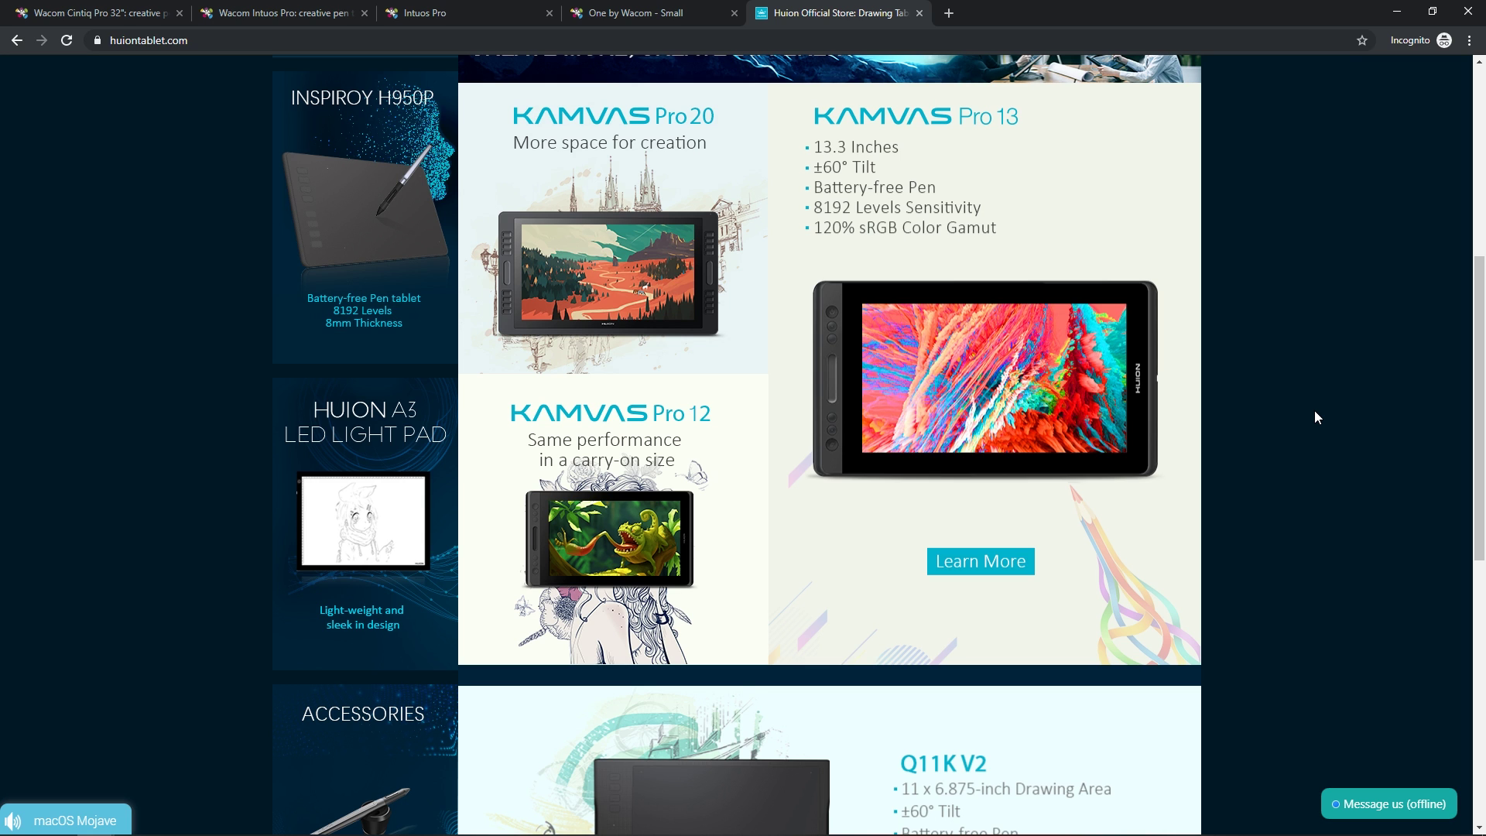
left_click_drag(1479, 387, 1447, 229)
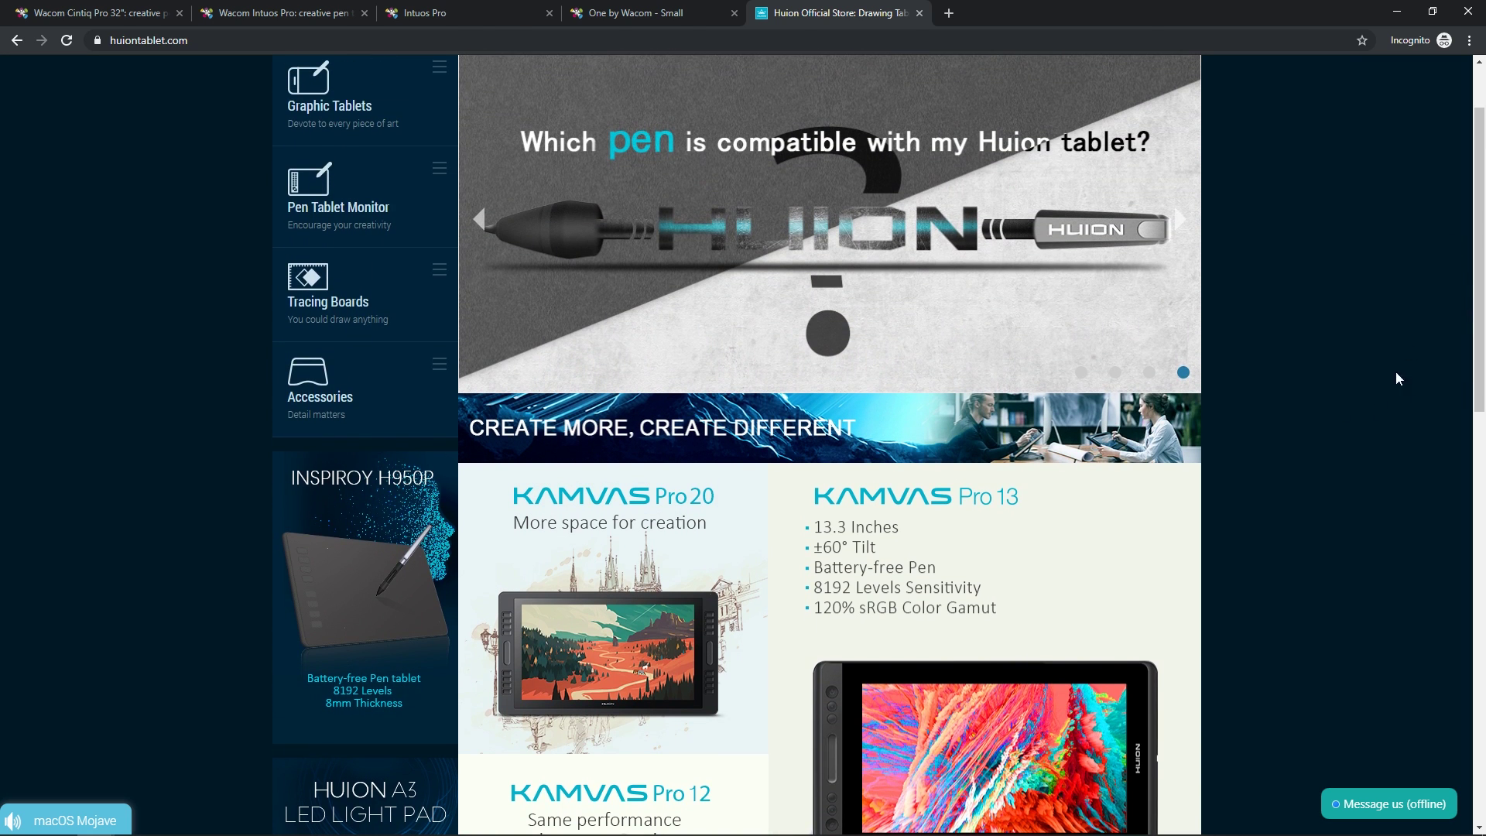
scroll(1303, 471, "up", 2)
mouse_move(333, 205)
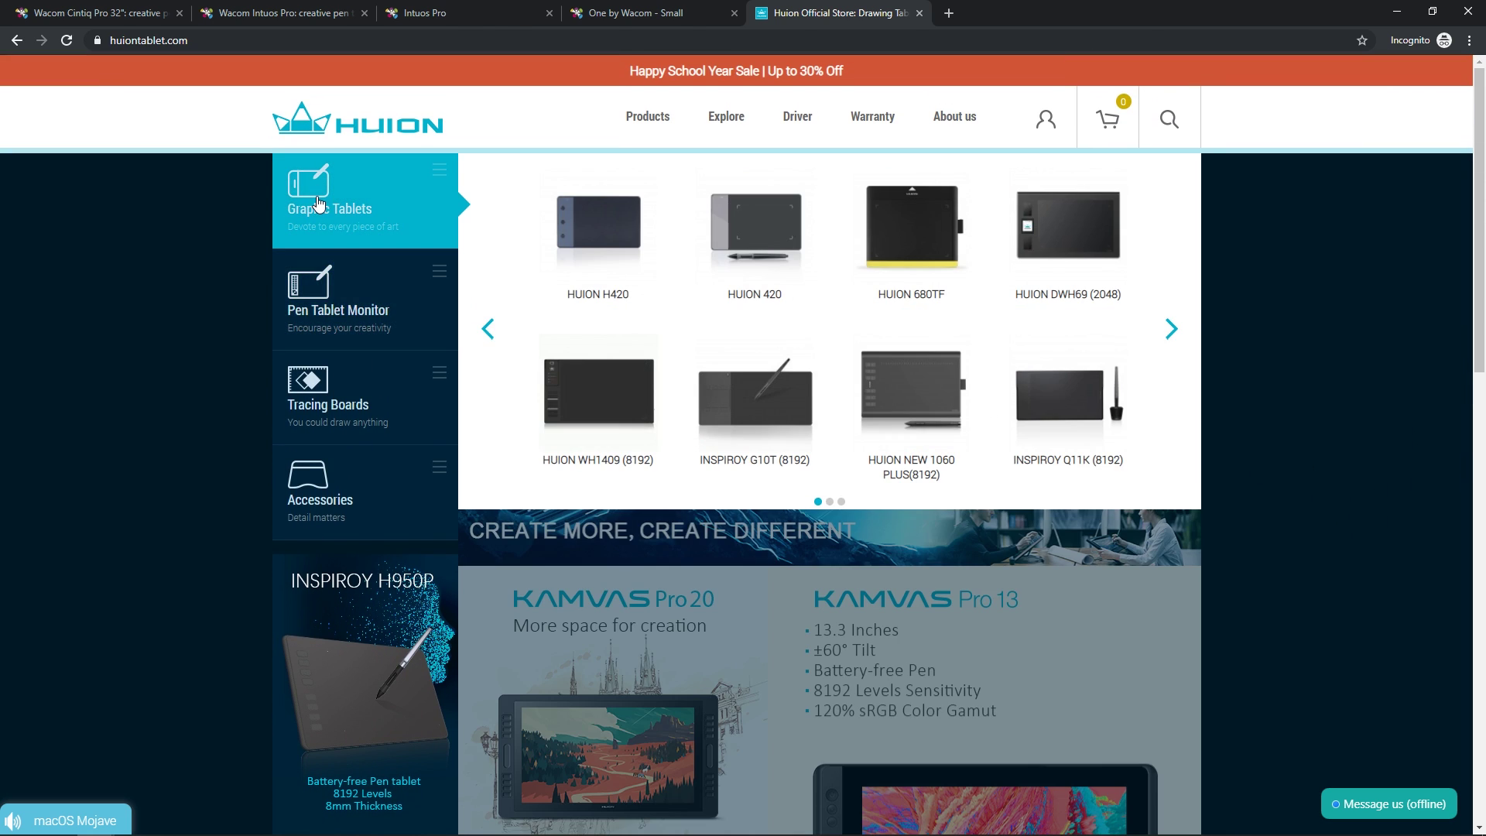
left_click(1173, 332)
left_click(1173, 332)
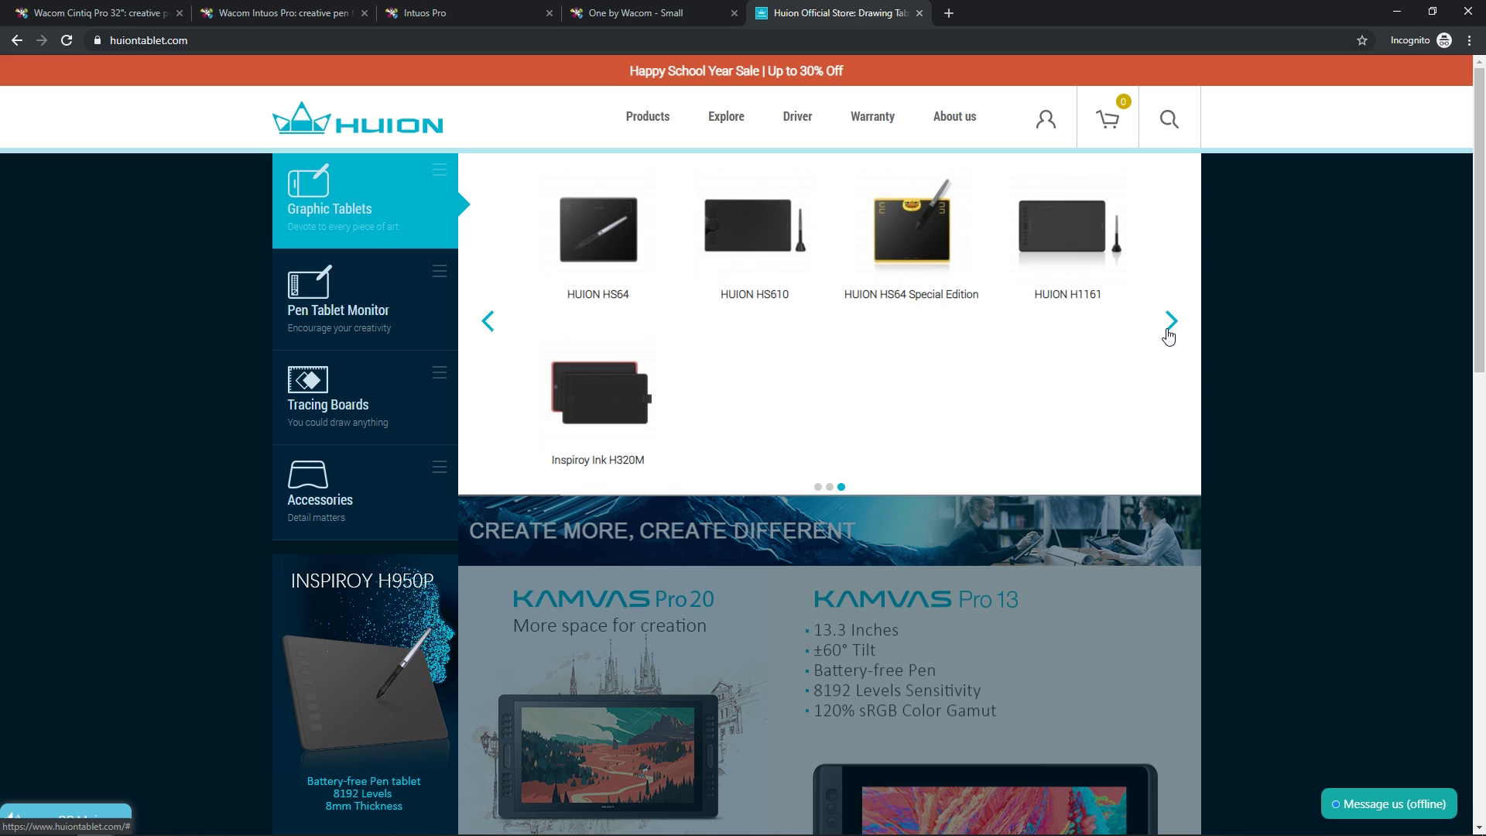
left_click(1171, 321)
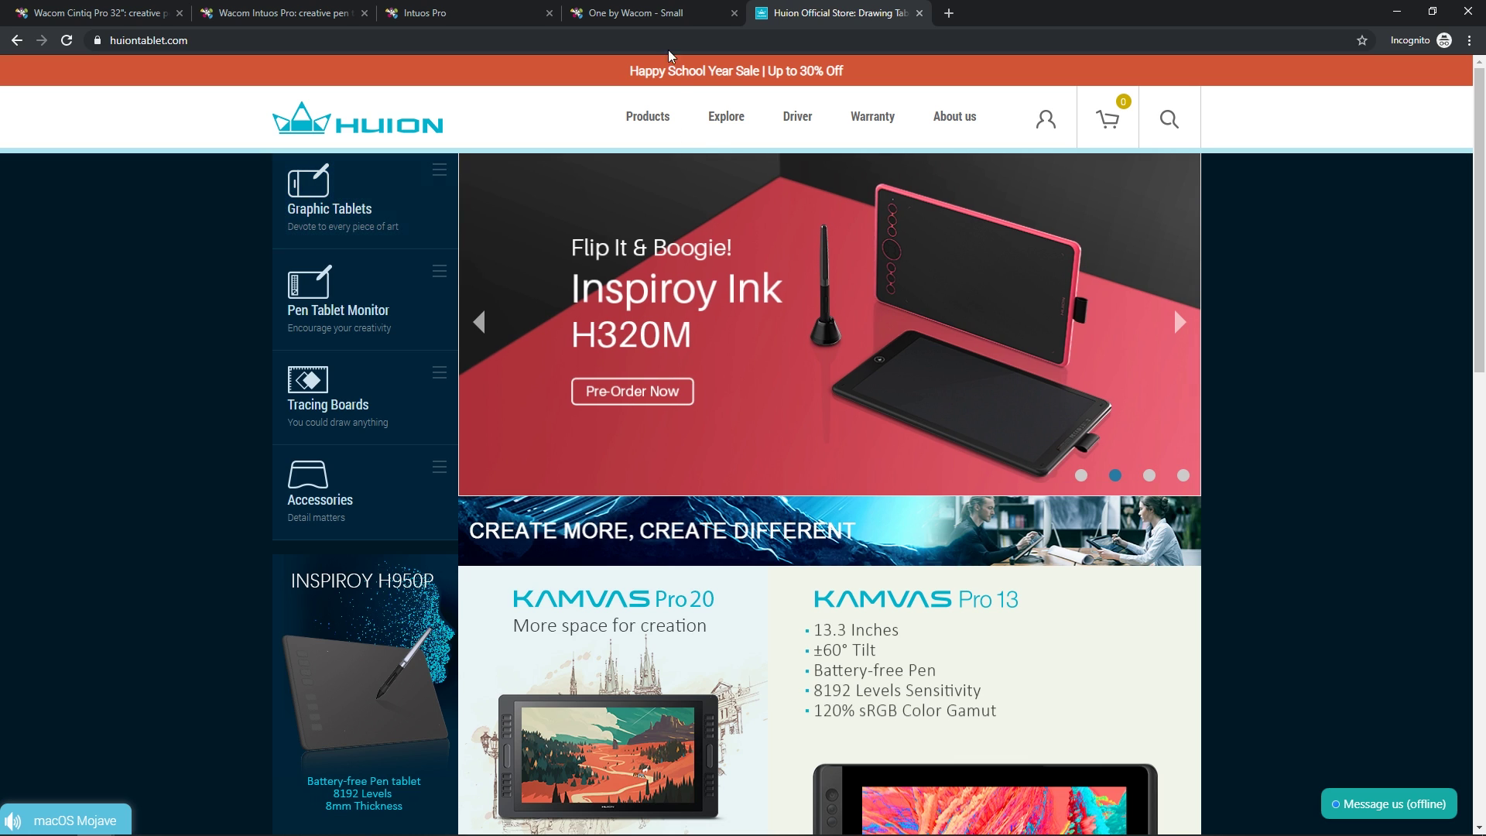
left_click(654, 13)
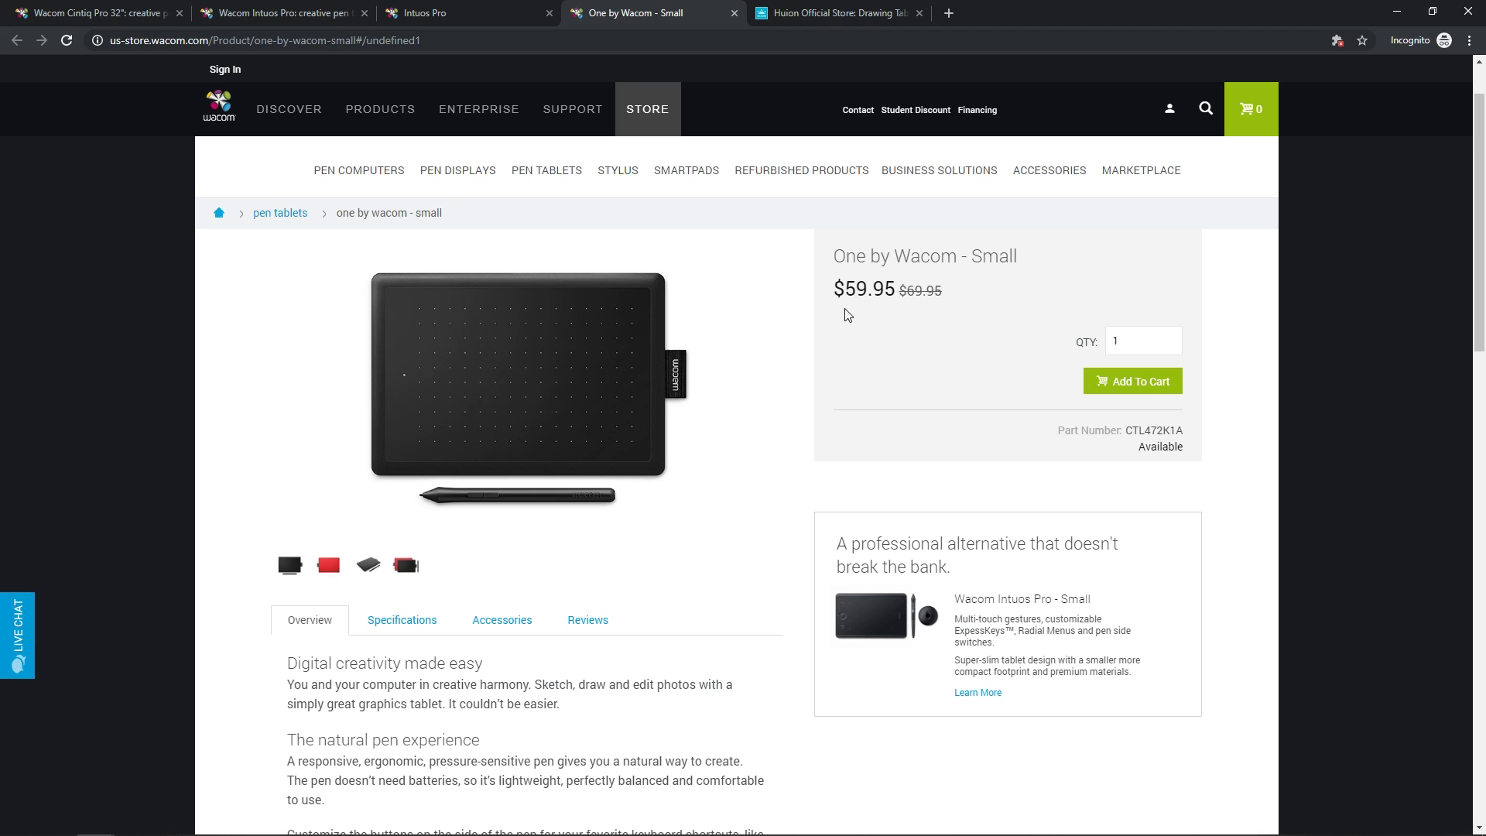
Switch back to ZBrush and build up clay strokes around the upper nostril fold and along the nose bridge with ClayBuildup
key("alt+Tab")
left_click(700, 301)
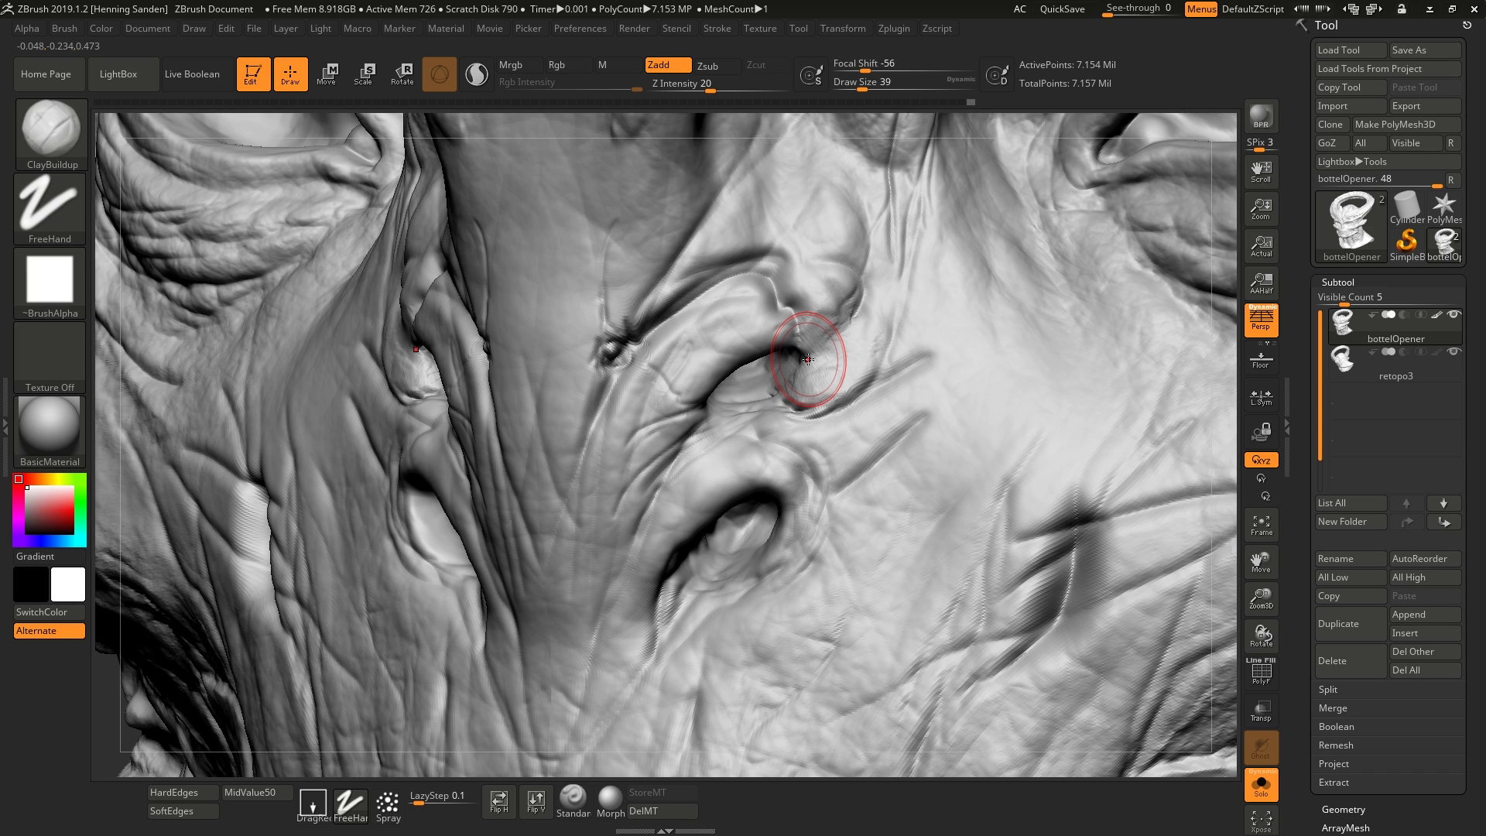
mouse_move(875, 397)
left_mouse_down()
mouse_move(839, 481)
mouse_move(867, 438)
mouse_move(852, 469)
mouse_move(799, 458)
mouse_move(847, 462)
mouse_move(809, 404)
mouse_move(788, 407)
left_mouse_up()
left_click_drag(739, 333, 623, 474)
mouse_move(590, 411)
left_mouse_down()
mouse_move(556, 382)
mouse_move(536, 238)
mouse_move(517, 435)
mouse_move(553, 317)
mouse_move(534, 364)
mouse_move(580, 380)
mouse_move(527, 473)
mouse_move(542, 589)
left_mouse_up()
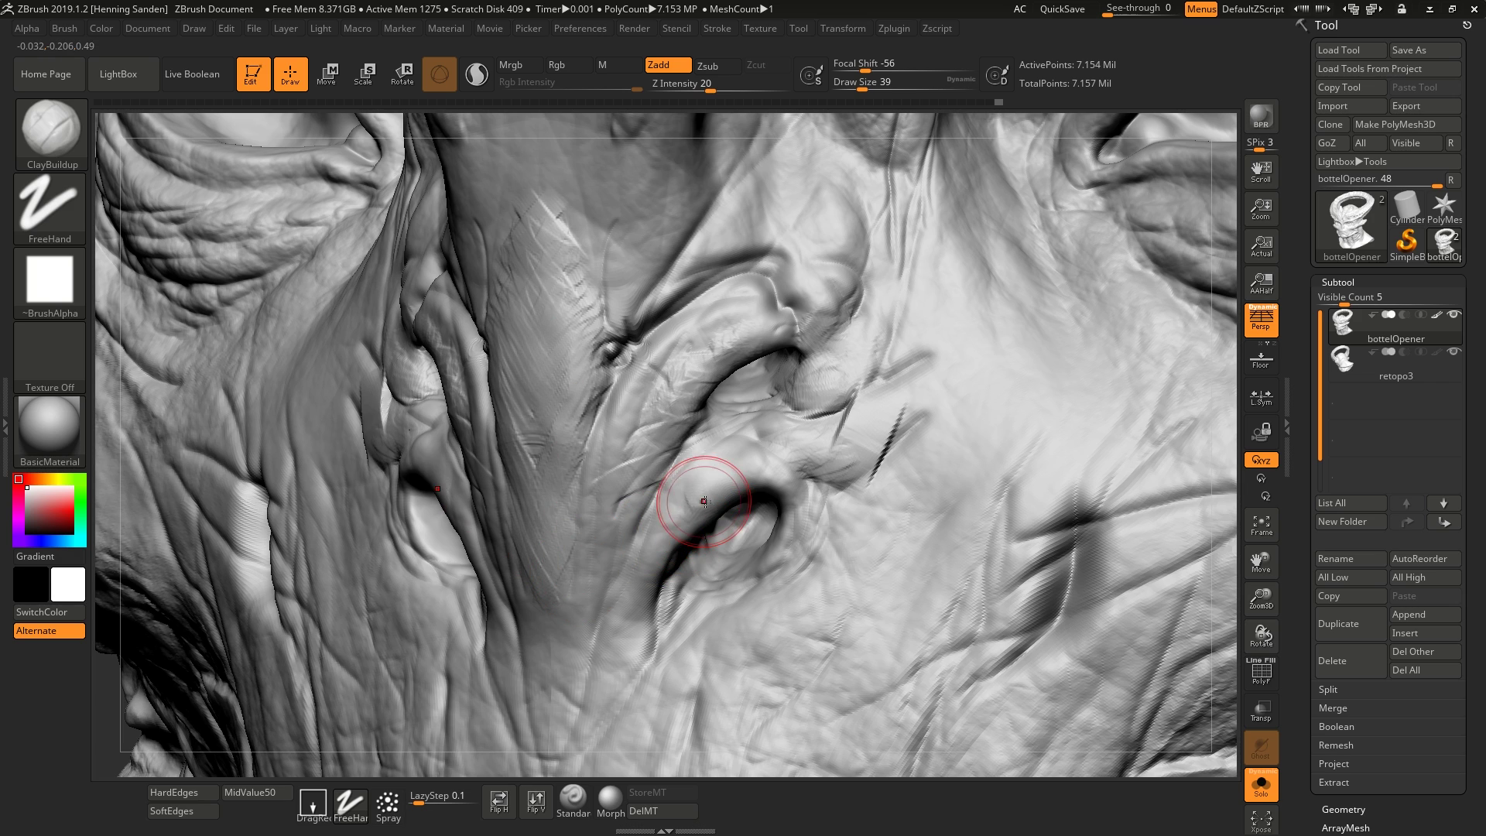
Reduce the ClayBuildup draw size to 14 and sculpt fine strokes along the upper rim of the lower nostril
key("s")
mouse_move(711, 499)
left_mouse_down()
mouse_move(725, 474)
mouse_move(777, 478)
mouse_move(685, 502)
left_mouse_up()
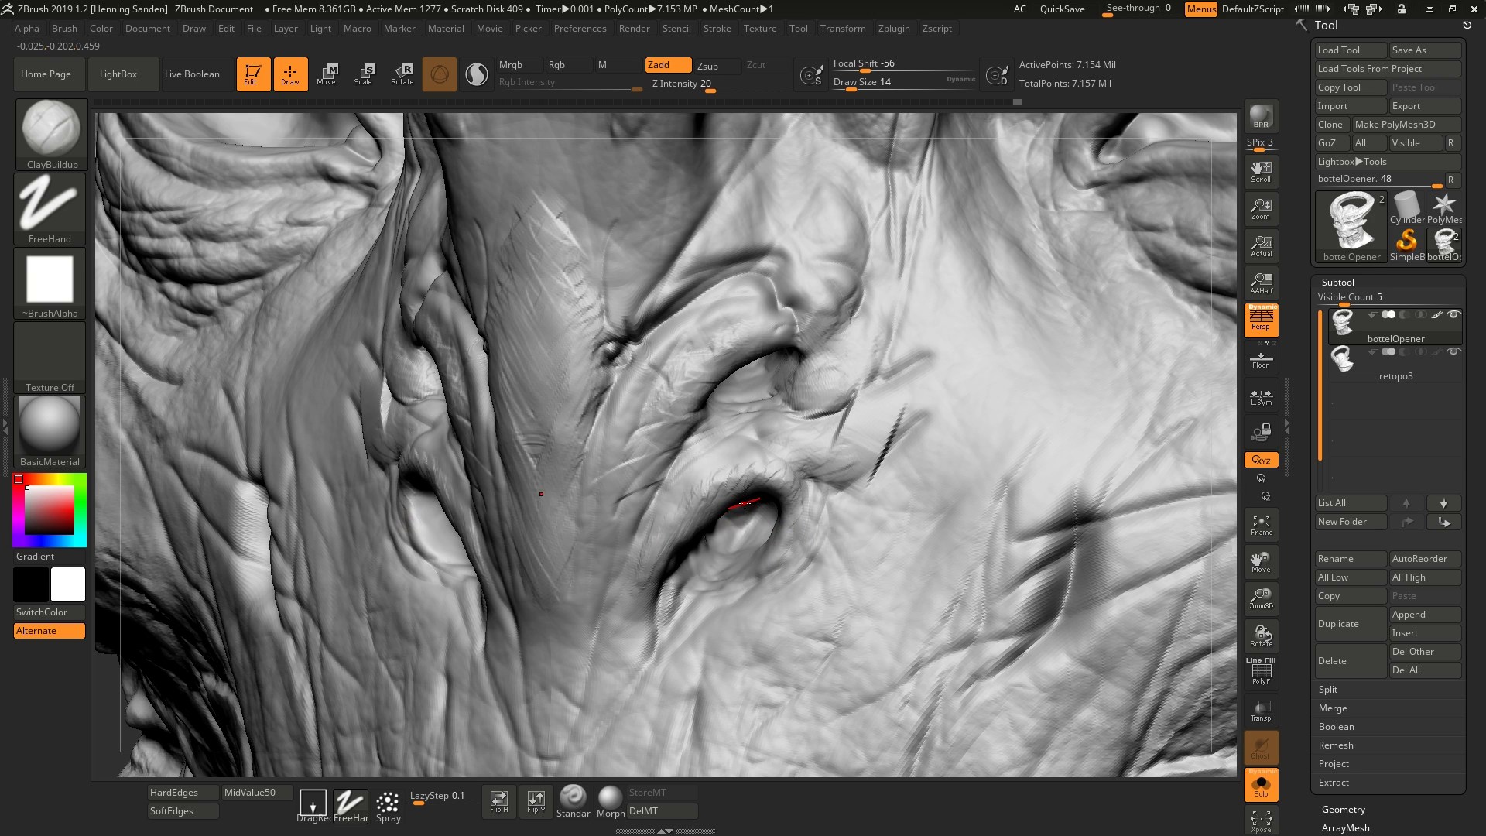
mouse_move(750, 506)
right_mouse_down()
mouse_move(805, 503)
mouse_move(765, 516)
right_mouse_up()
left_click_drag(761, 511, 755, 493)
Set the ClayBuildup draw size to 23 for working the skin between the upper and lower nostril openings
mouse_move(771, 466)
right_mouse_down()
mouse_move(749, 433)
mouse_move(783, 418)
right_mouse_up()
key("s")
left_click_drag(788, 414, 796, 414)
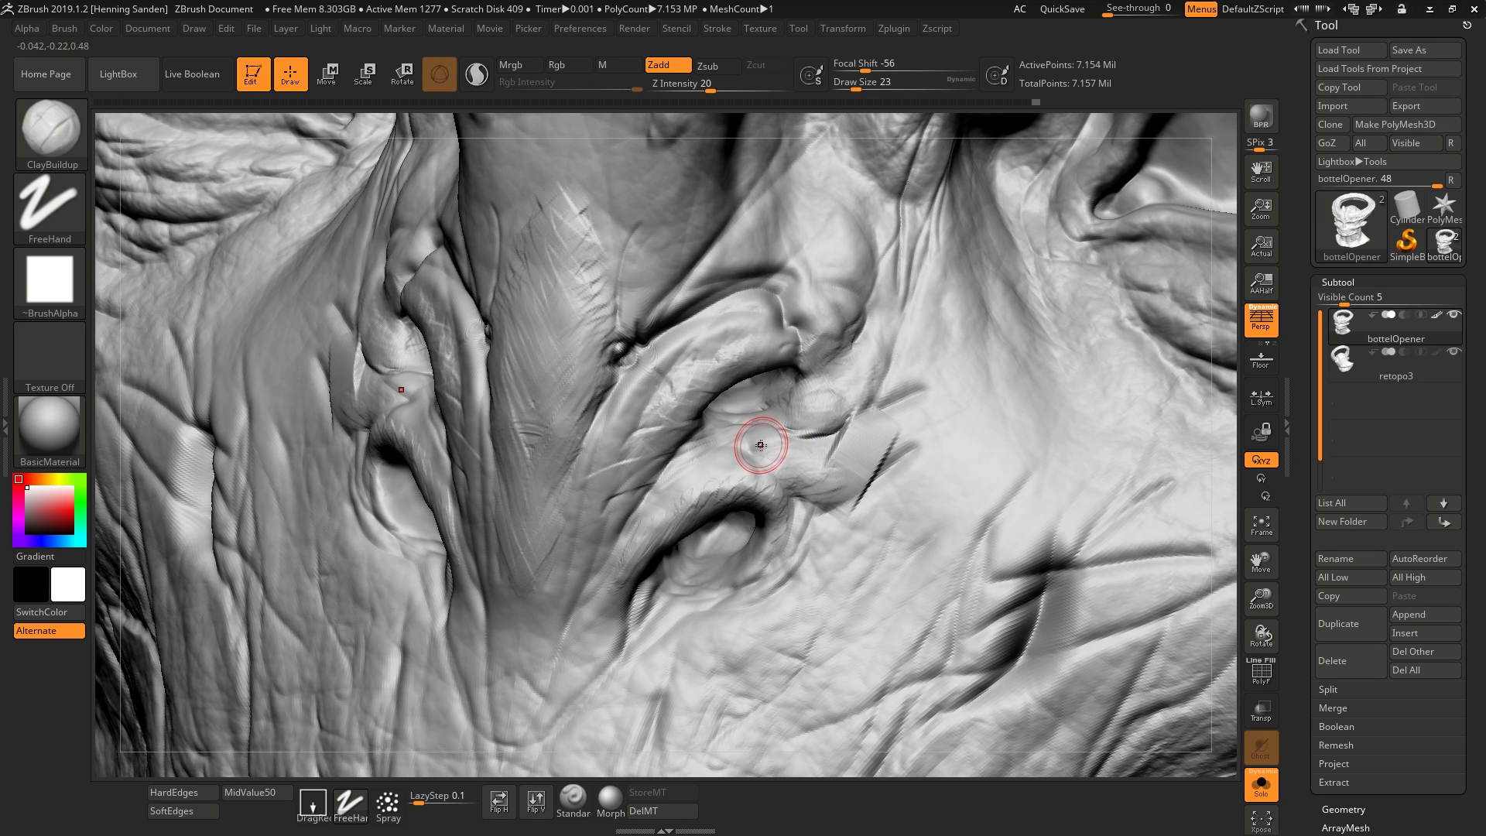